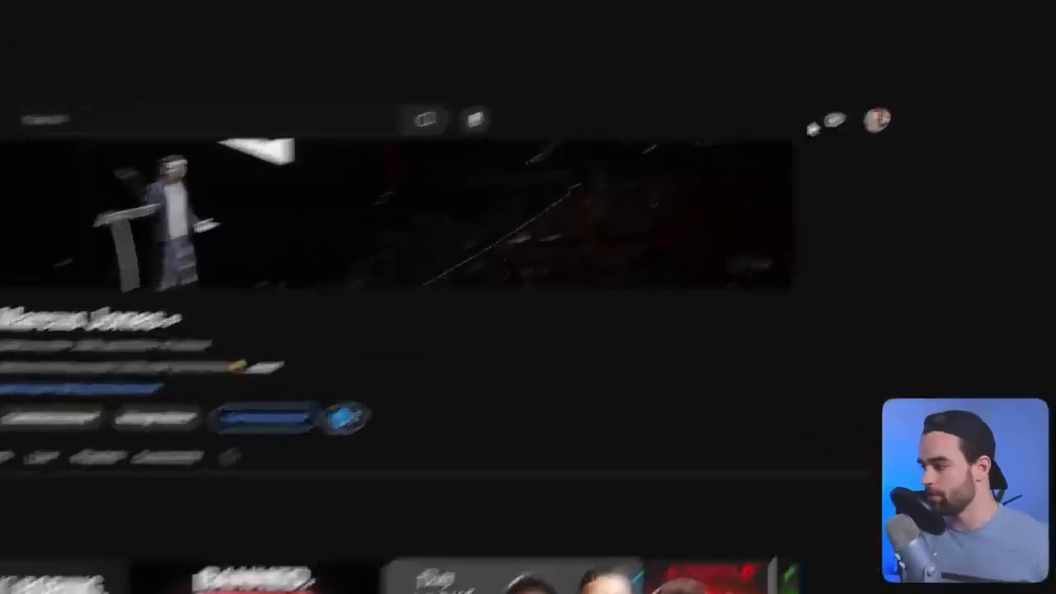
Start uploading a new video to the channel.
click(977, 38)
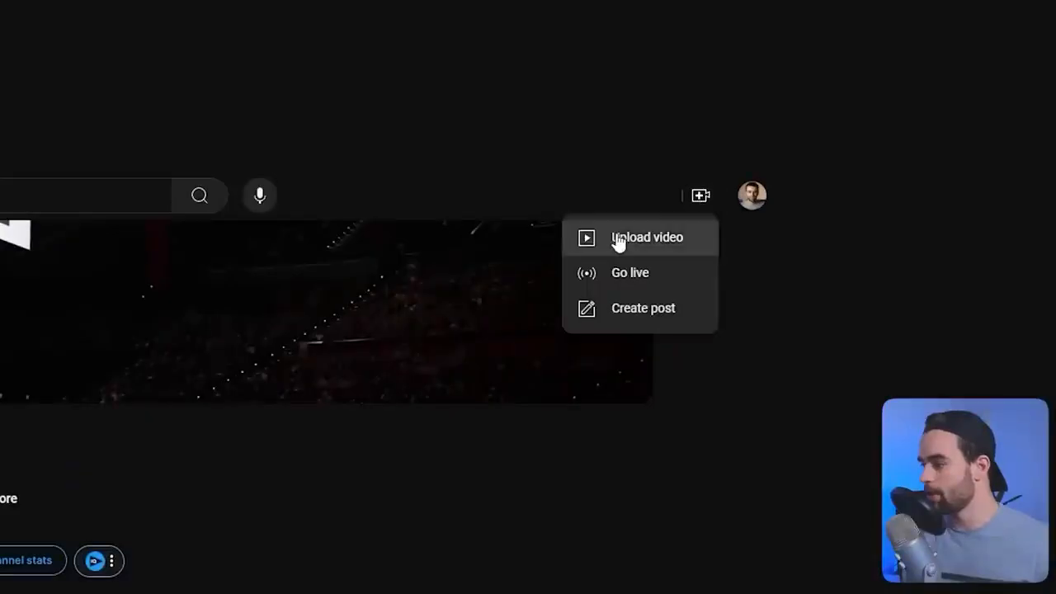
click(926, 66)
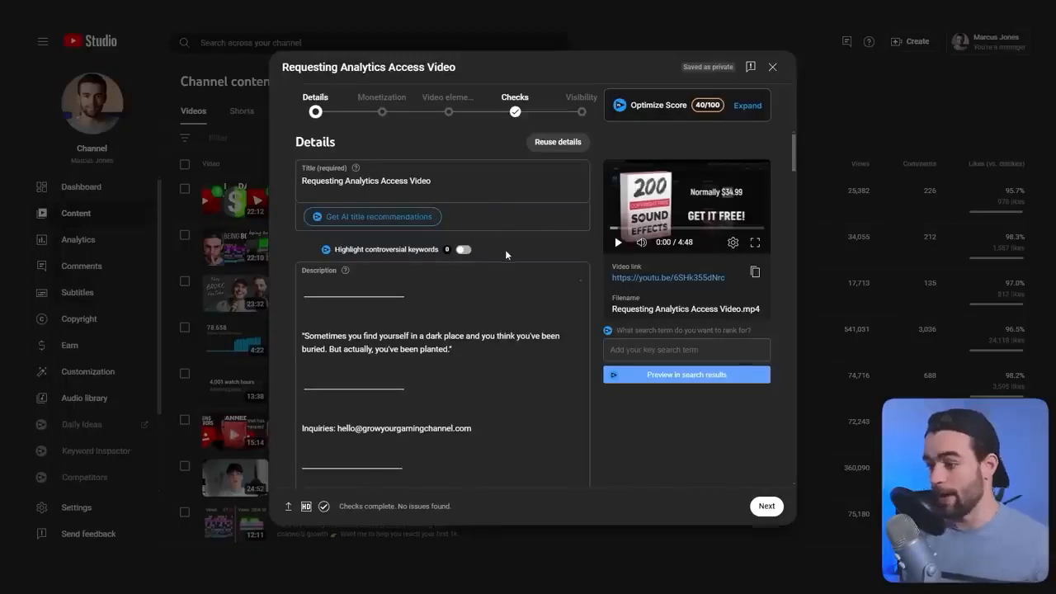
Compare the uploaded video's title in its details with the file name of the source video.
click(445, 183)
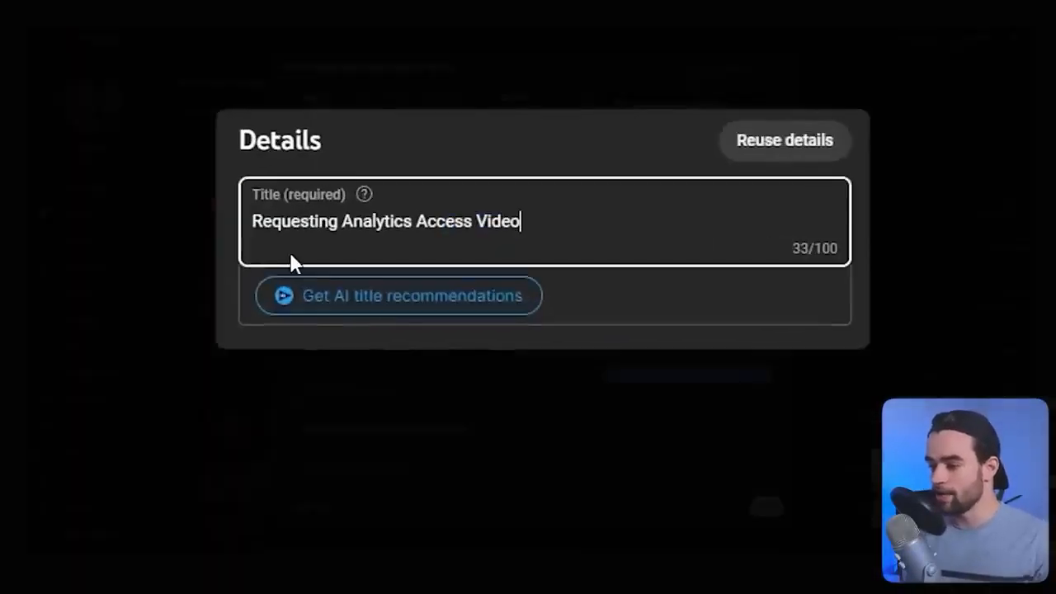
key(ctrl+a)
click(242, 231)
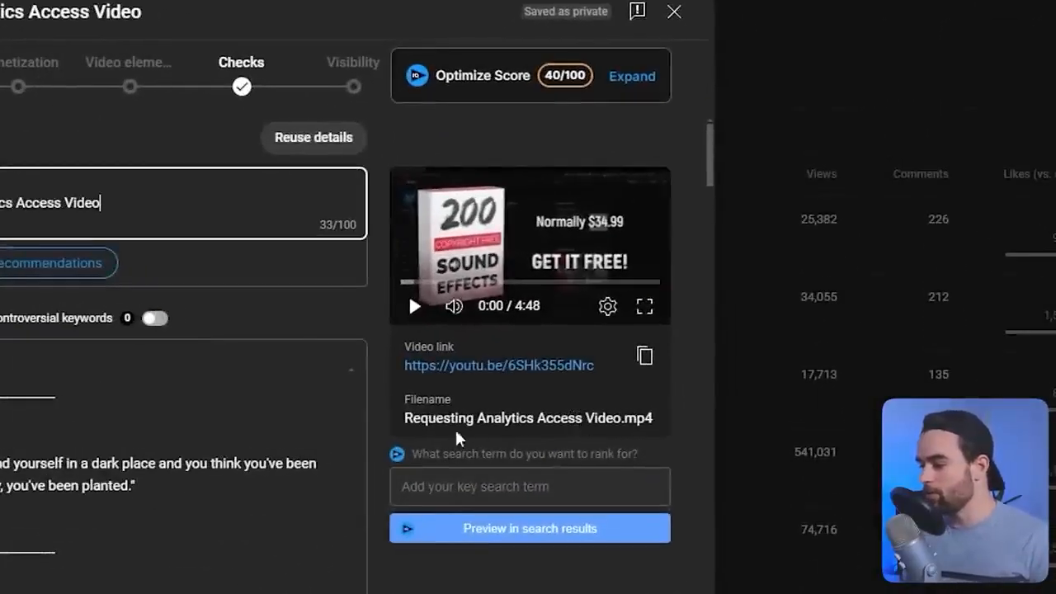
drag(409, 418, 648, 420)
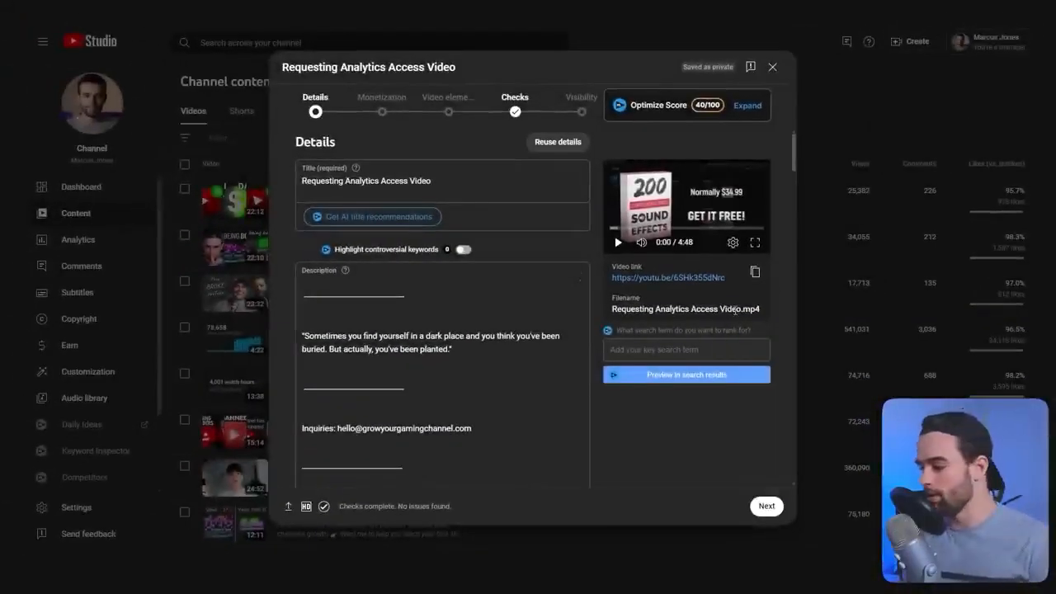
drag(452, 182, 304, 169)
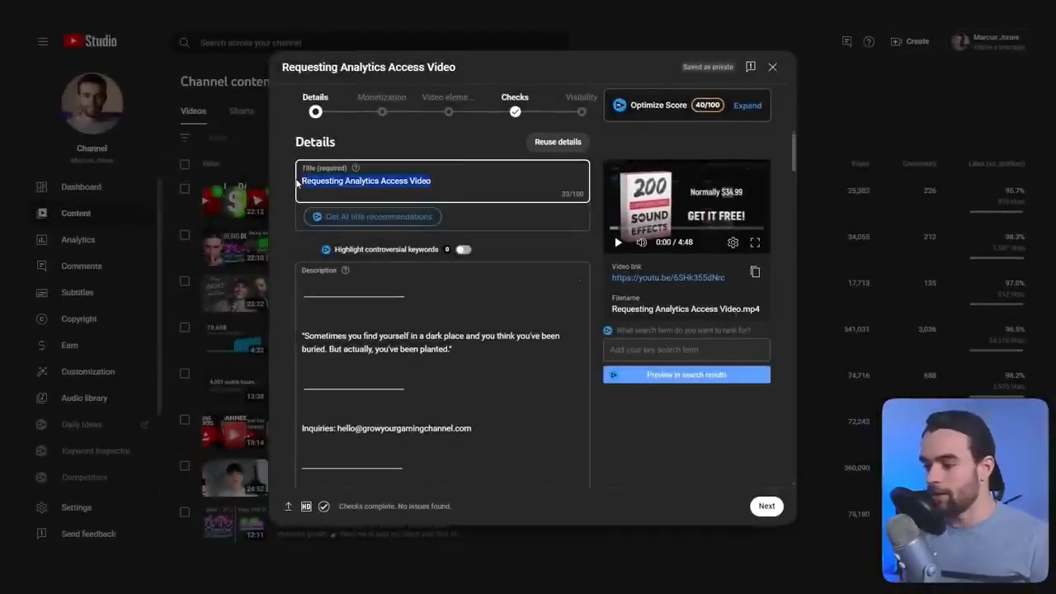
click(391, 179)
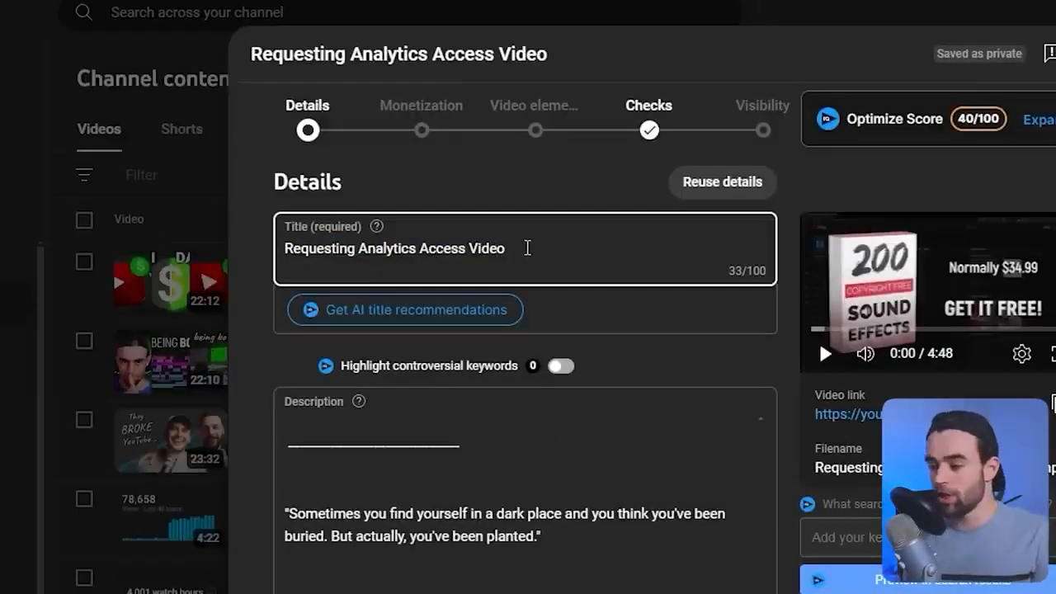
drag(537, 257, 305, 259)
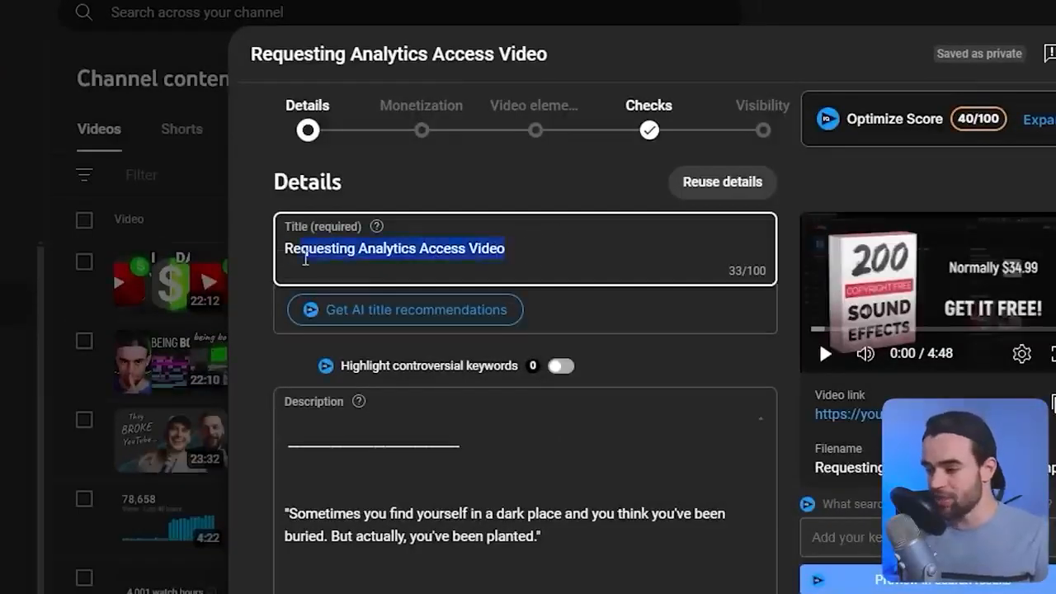
click(238, 214)
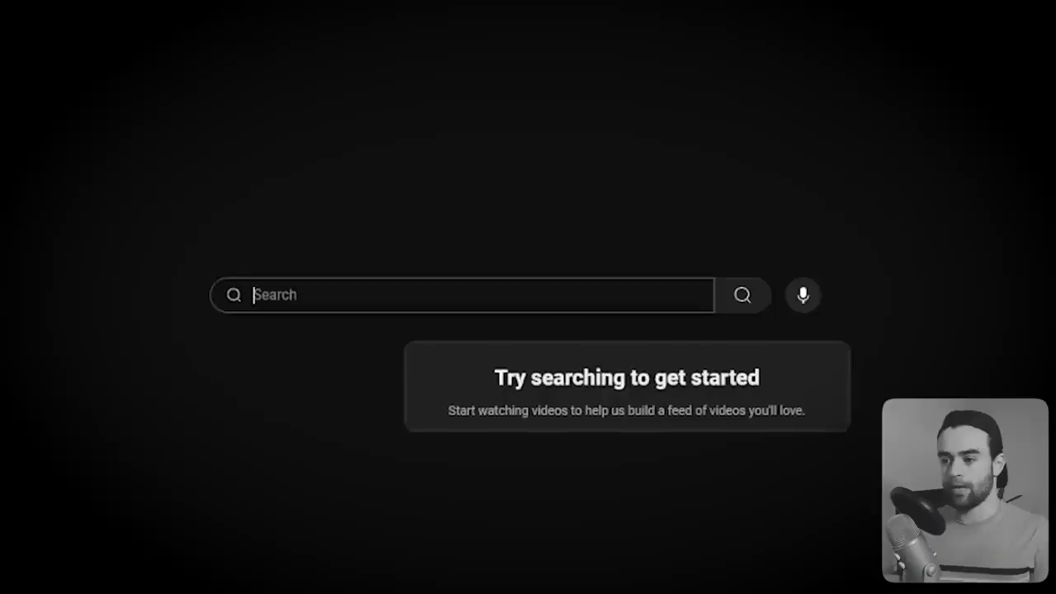
Search YouTube for "i bought 5 million views" and check that video's Reach analytics for how viewers find it, including browse features and YouTube search.
text(i bought 5 million views)
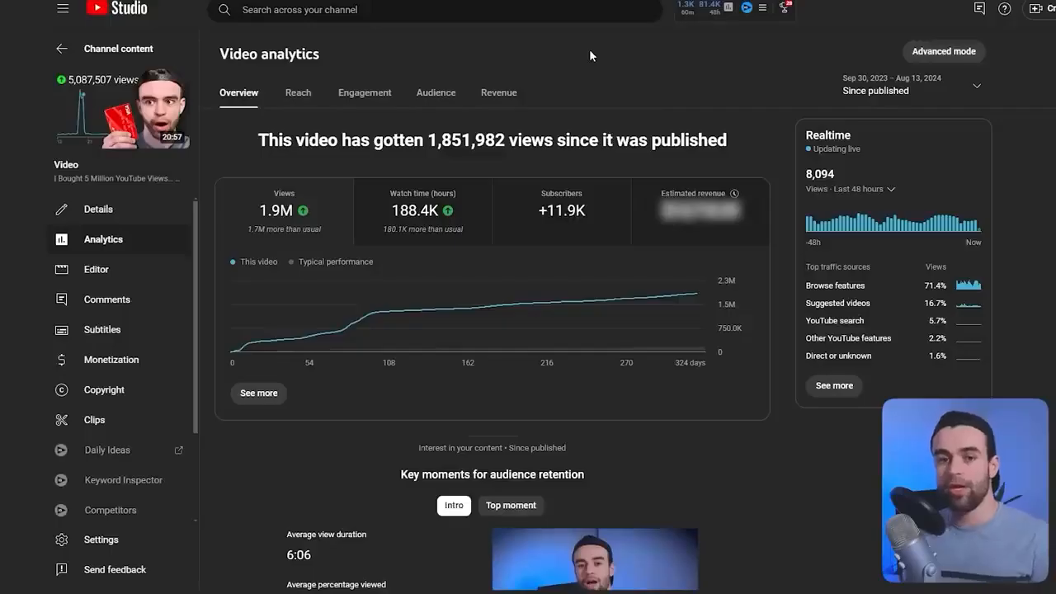
click(291, 99)
scroll(555, 108, down, 5)
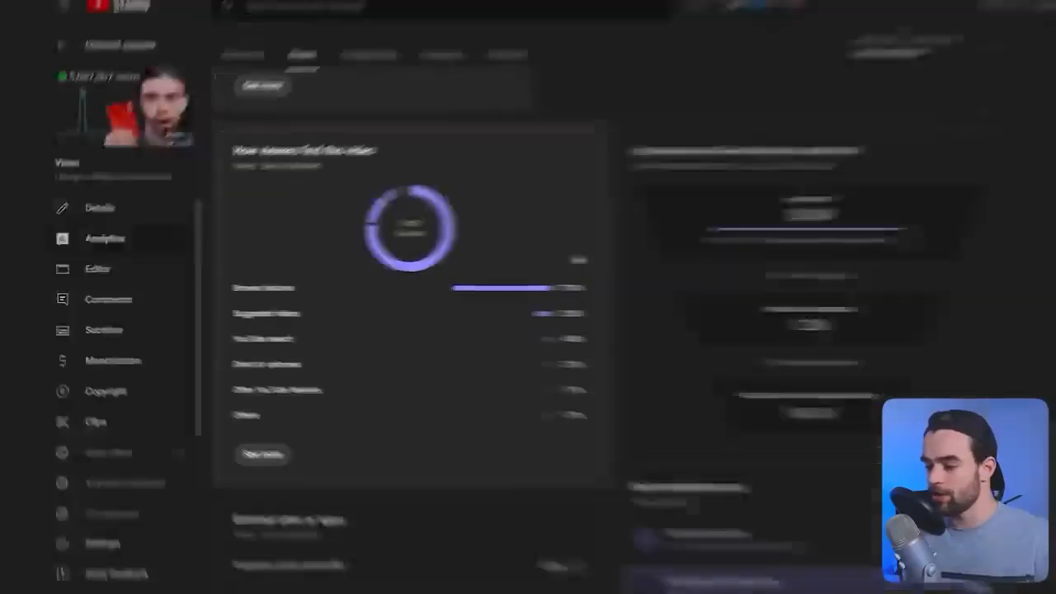
mouse_move(520, 287)
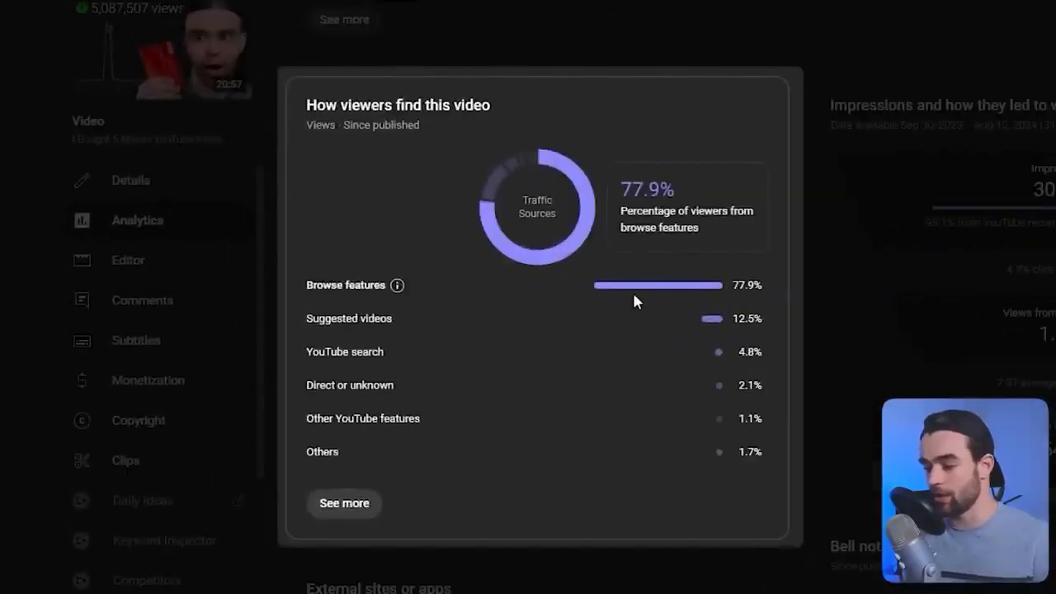
mouse_move(733, 352)
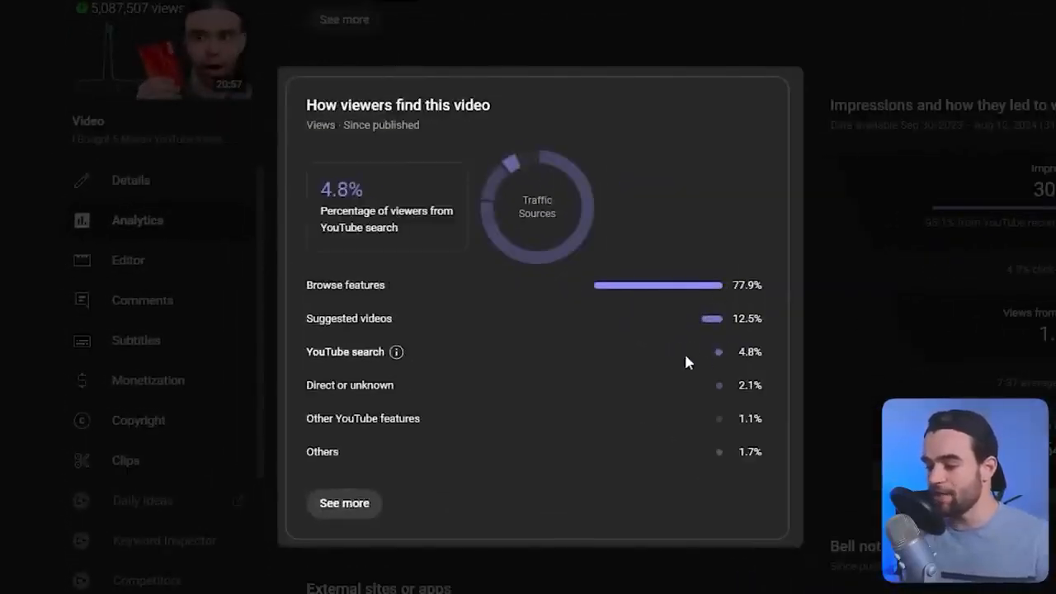
mouse_move(396, 354)
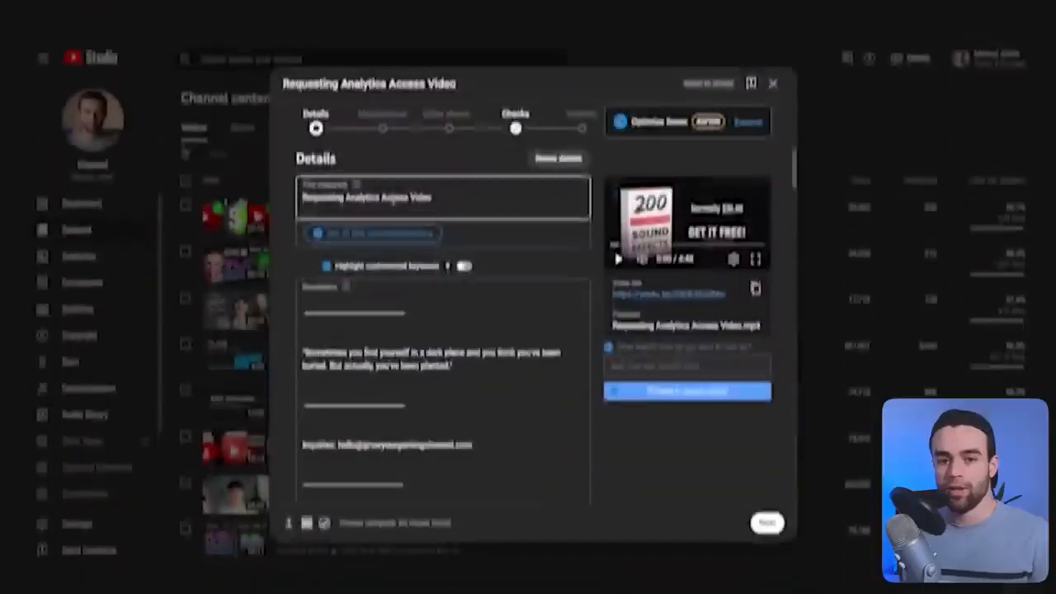
drag(433, 179, 417, 183)
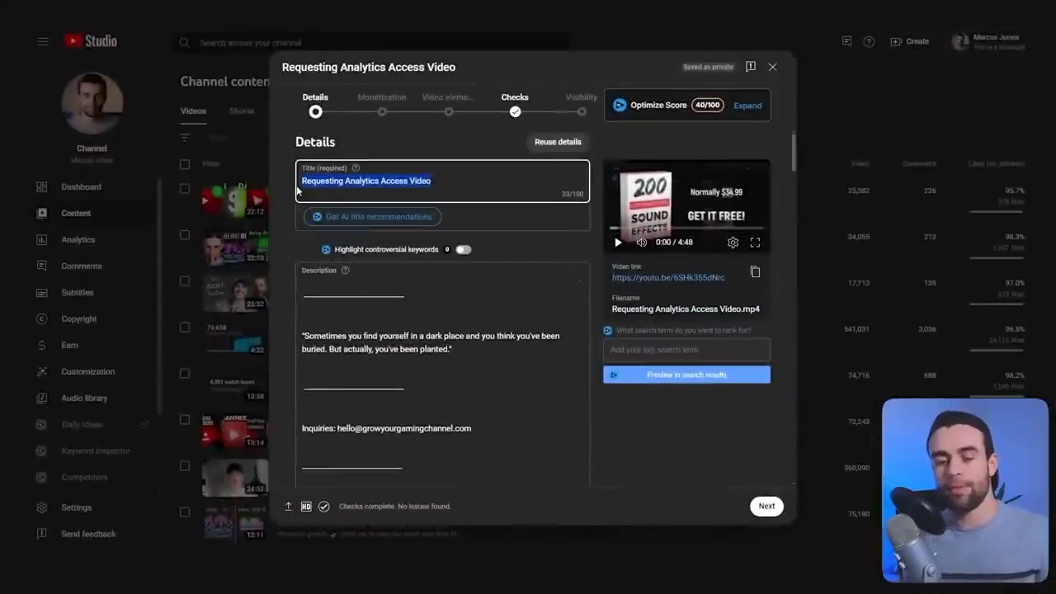
click(451, 187)
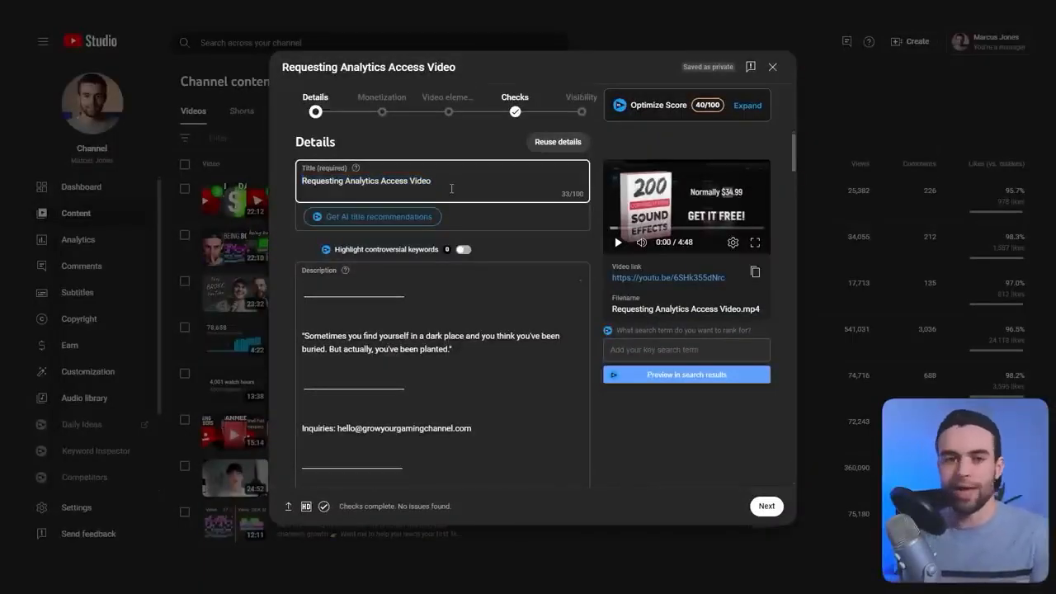
drag(433, 182, 300, 181)
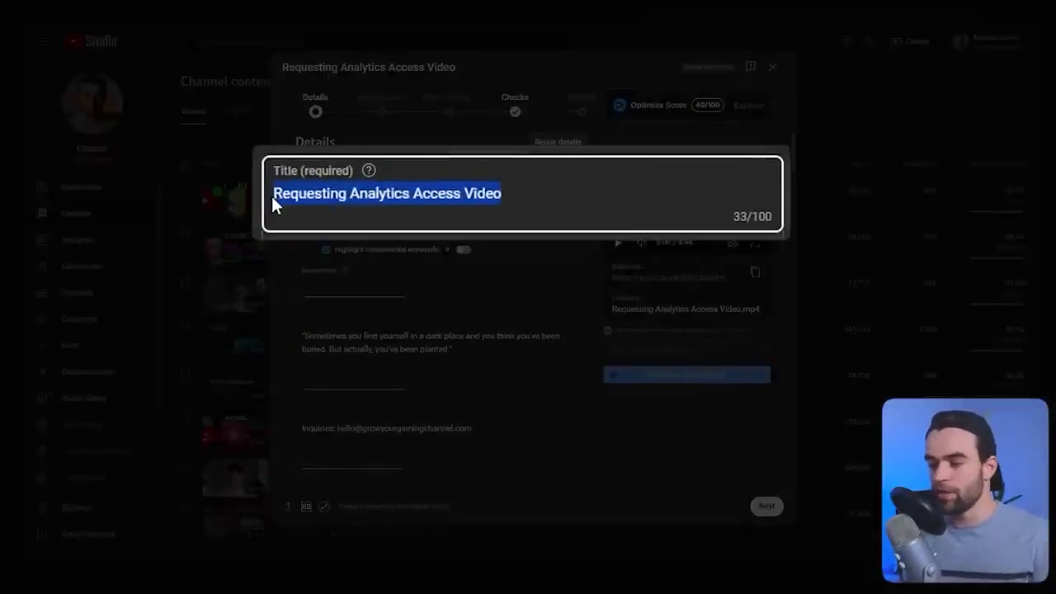
click(471, 203)
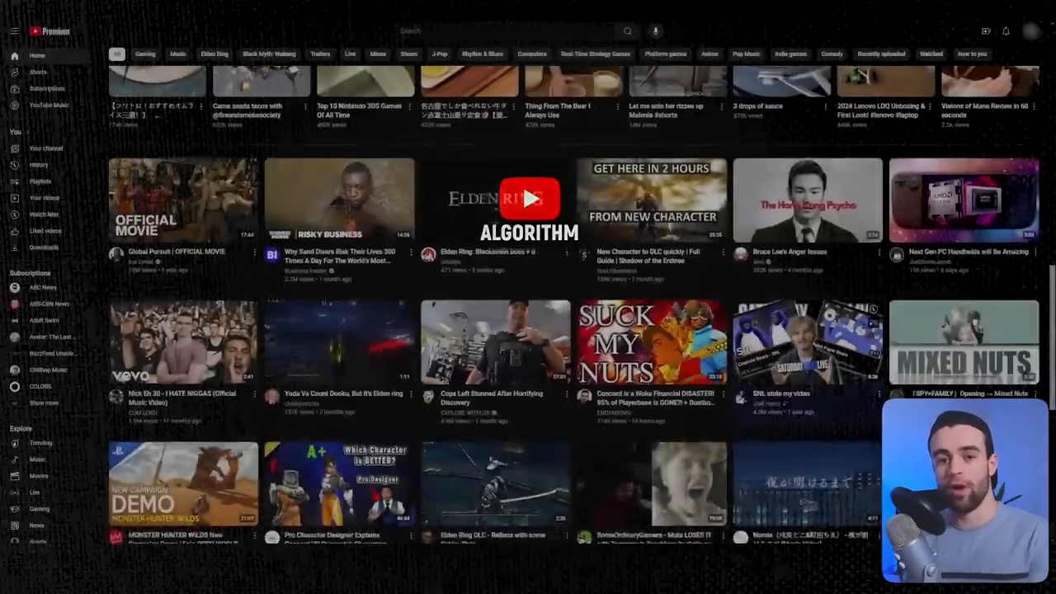
Return to the start of the YouTube home feed and search YouTube for "how to change a lightbulb".
scroll(574, 304, up, 20)
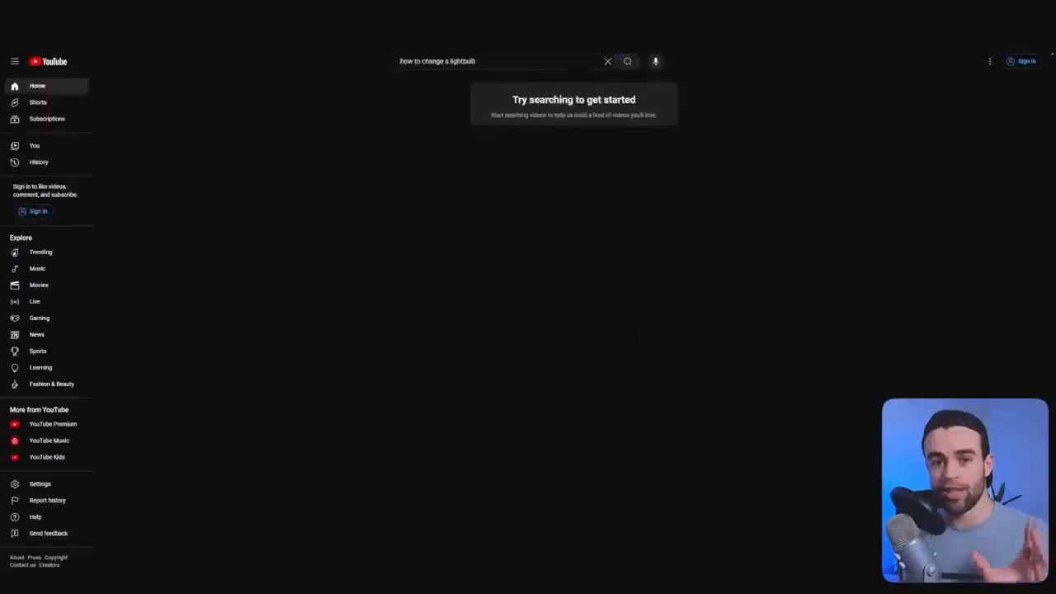
key(Return)
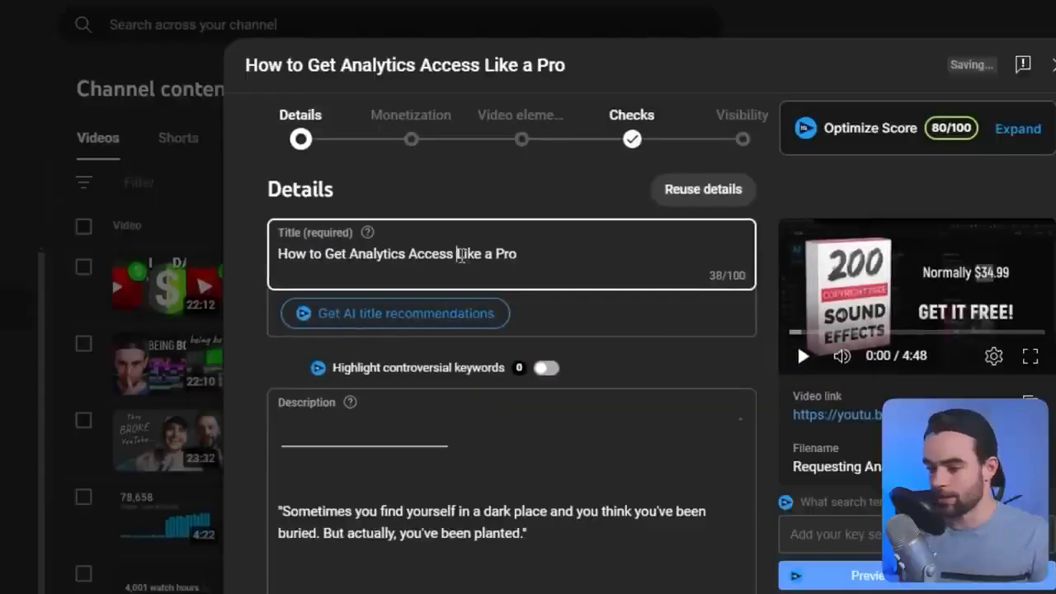
Insert "To A YouTube Channel" before "Like a Pro" in the title and review its searchable phrase.
text(To A YouTube )
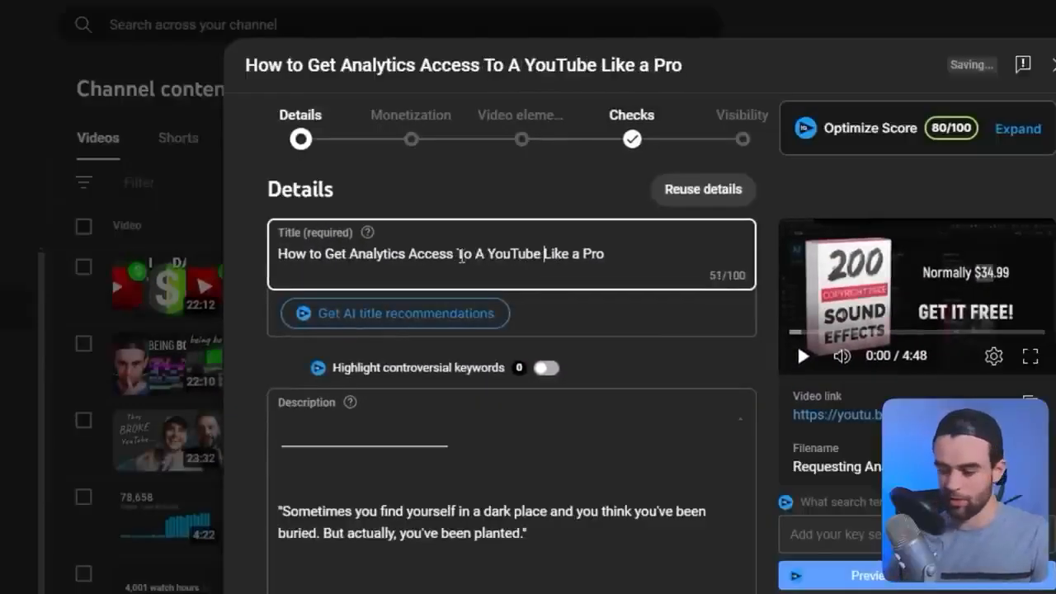
text(Channel)
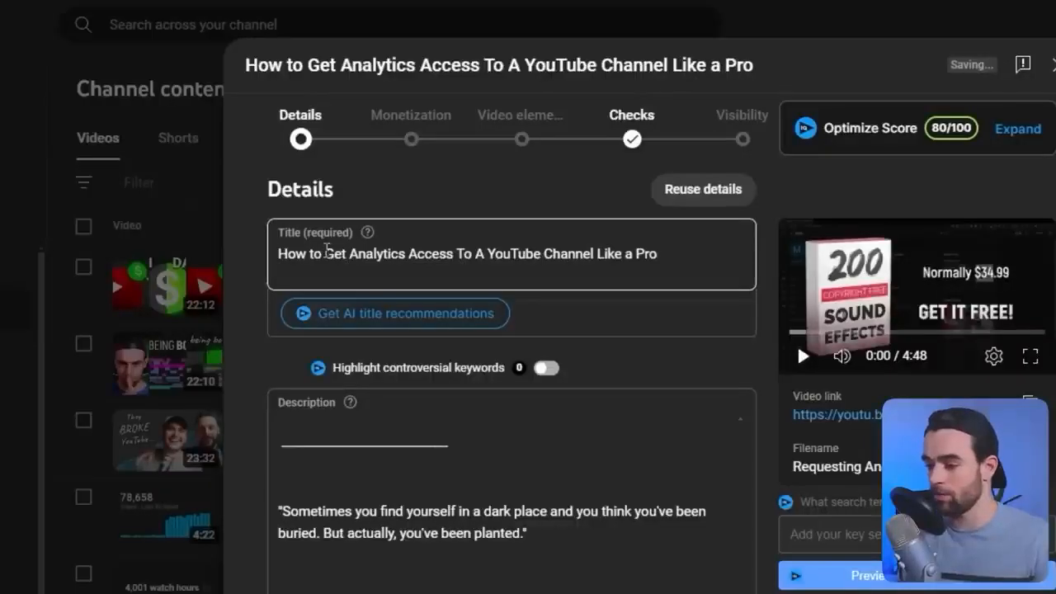
drag(327, 247, 435, 246)
drag(278, 251, 524, 247)
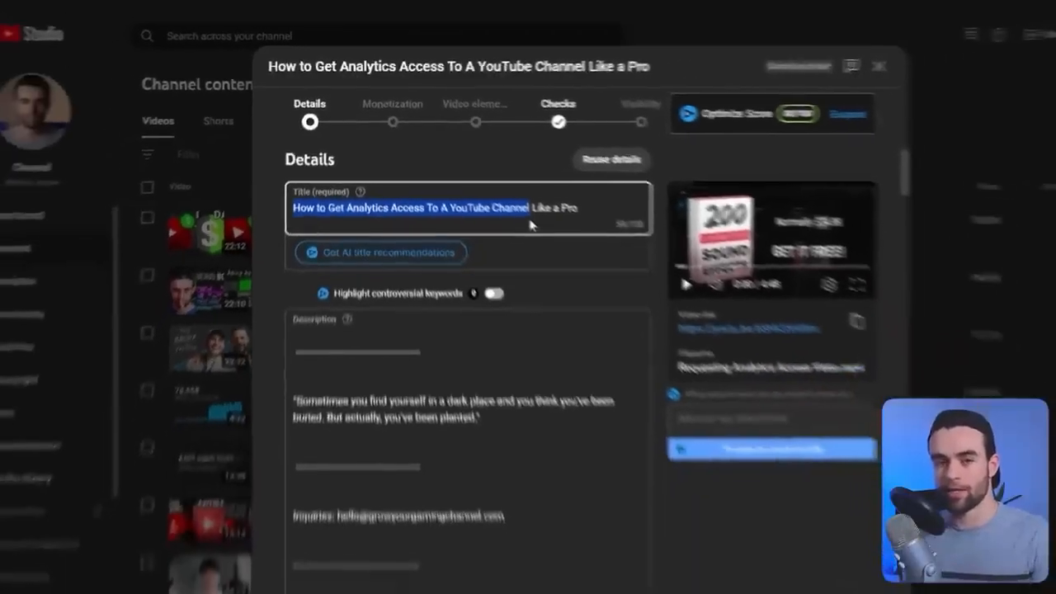
click(545, 252)
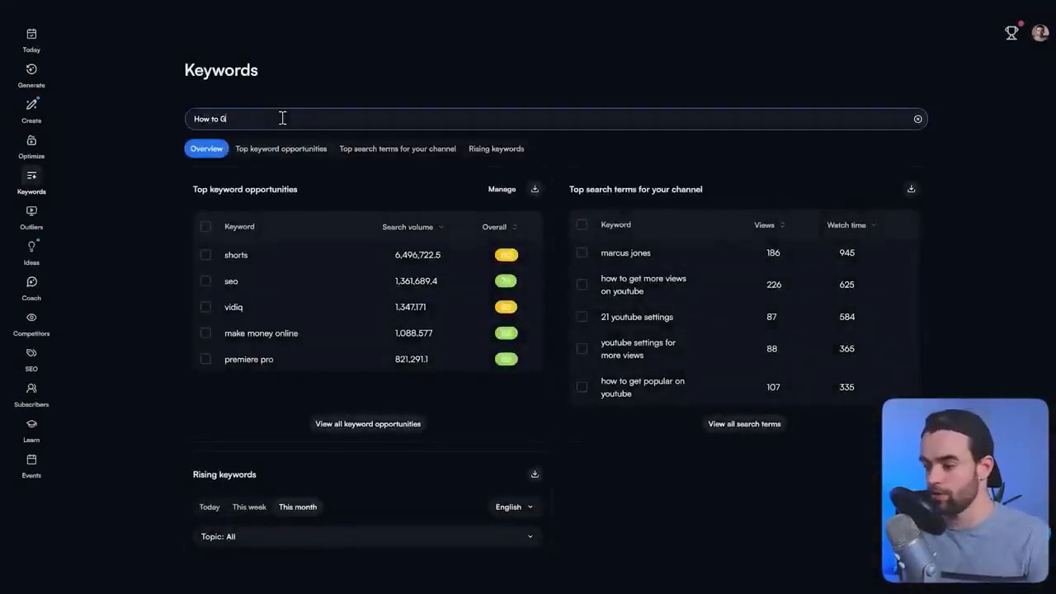
Look up the keyword "How to Get more views on YouTube" in the keyword research tool and view its score and related keywords.
text(et more views on YouTube)
key(Return)
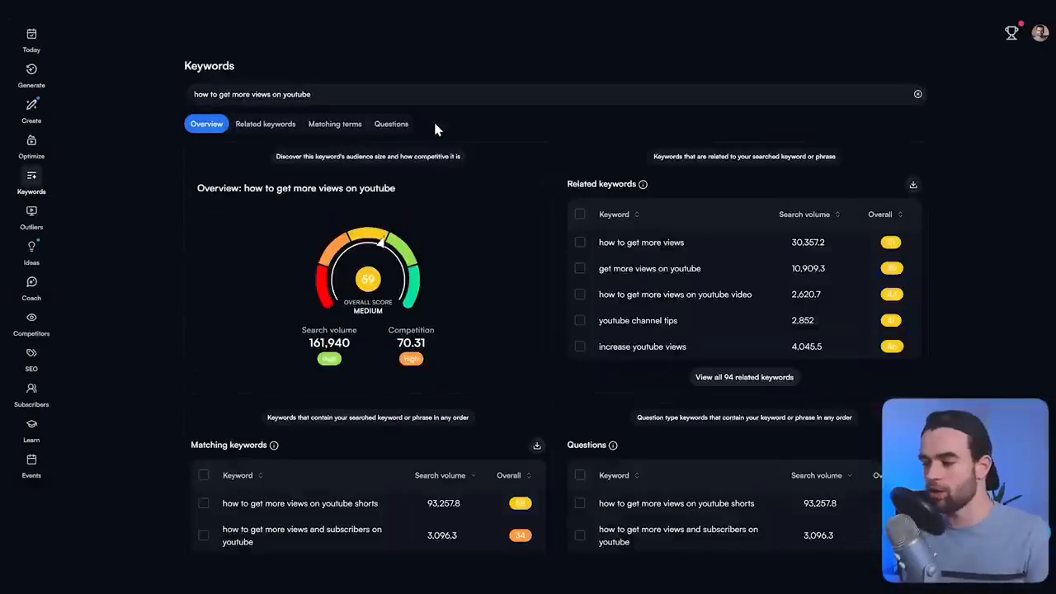
scroll(1003, 291, down, 3)
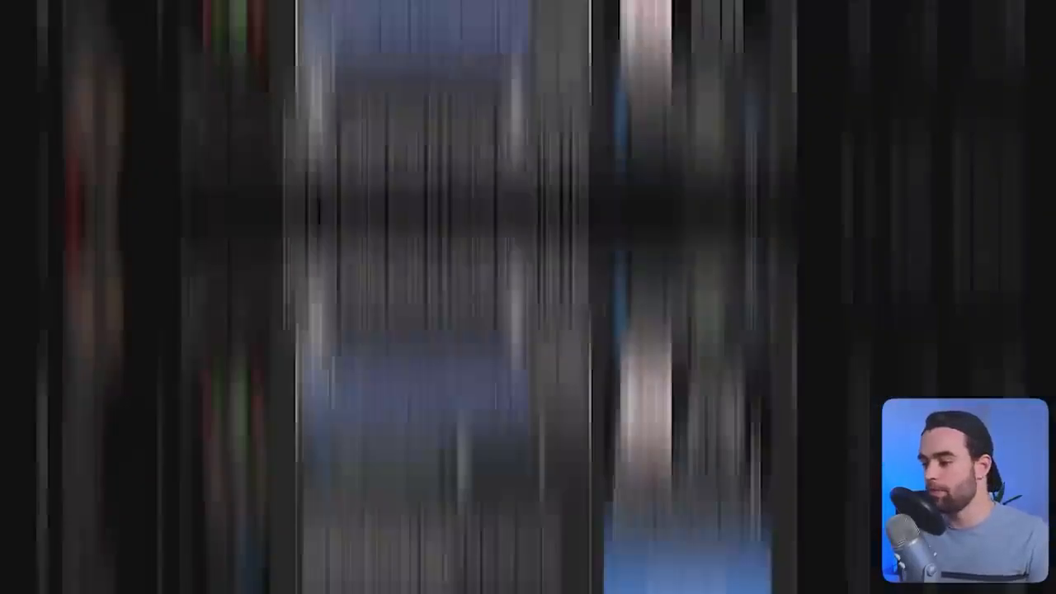
Examine the video's description template down to its hashtags, including the opening hook placeholder and its character limit.
scroll(541, 230, down, 1)
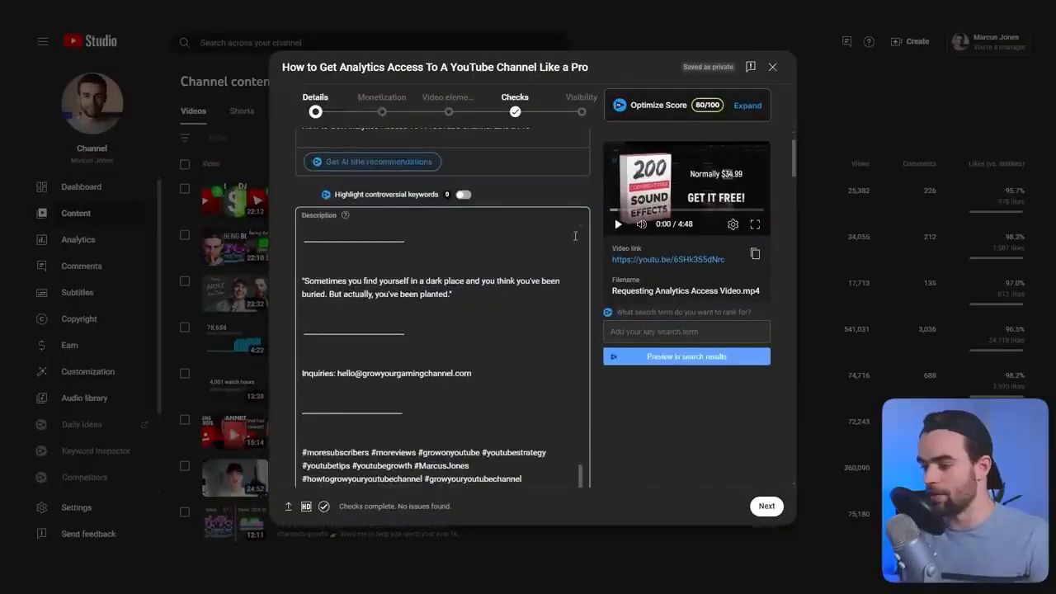
scroll(575, 236, up, 2)
scroll(574, 235, up, 2)
scroll(574, 273, up, 3)
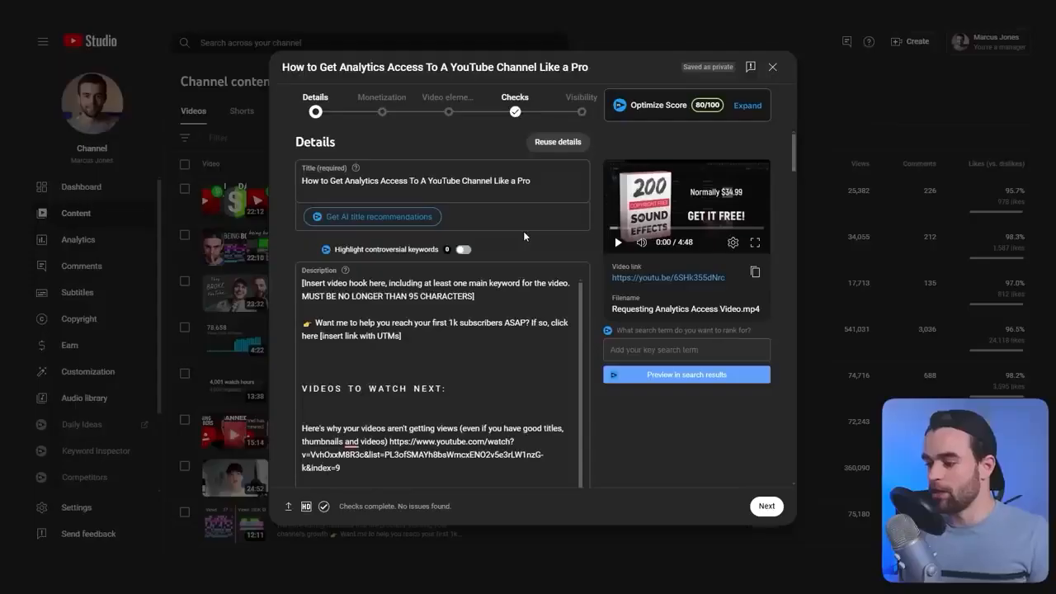
scroll(506, 237, down, 5)
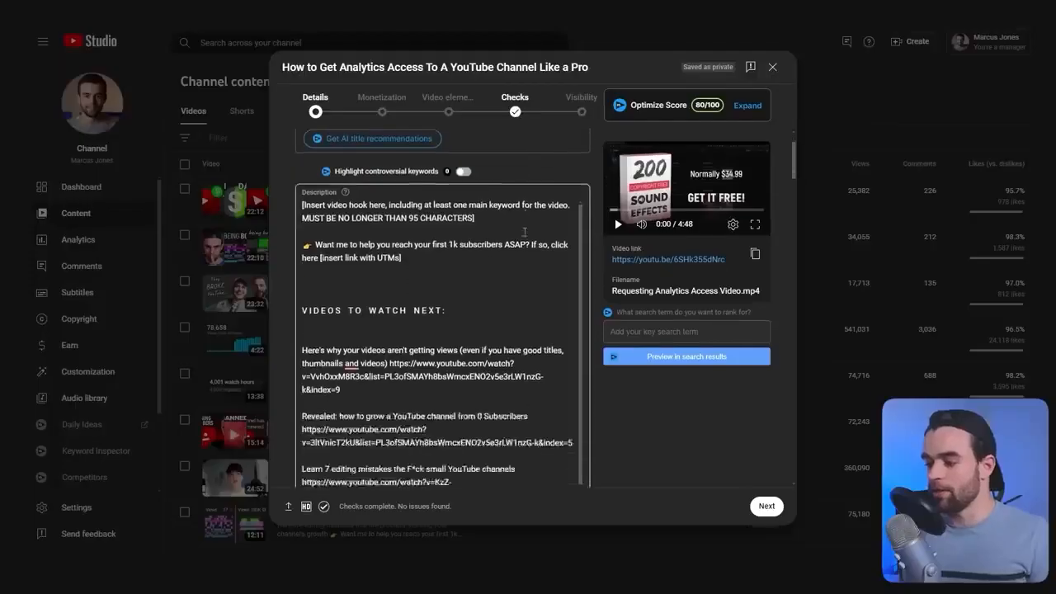
scroll(506, 237, down, 5)
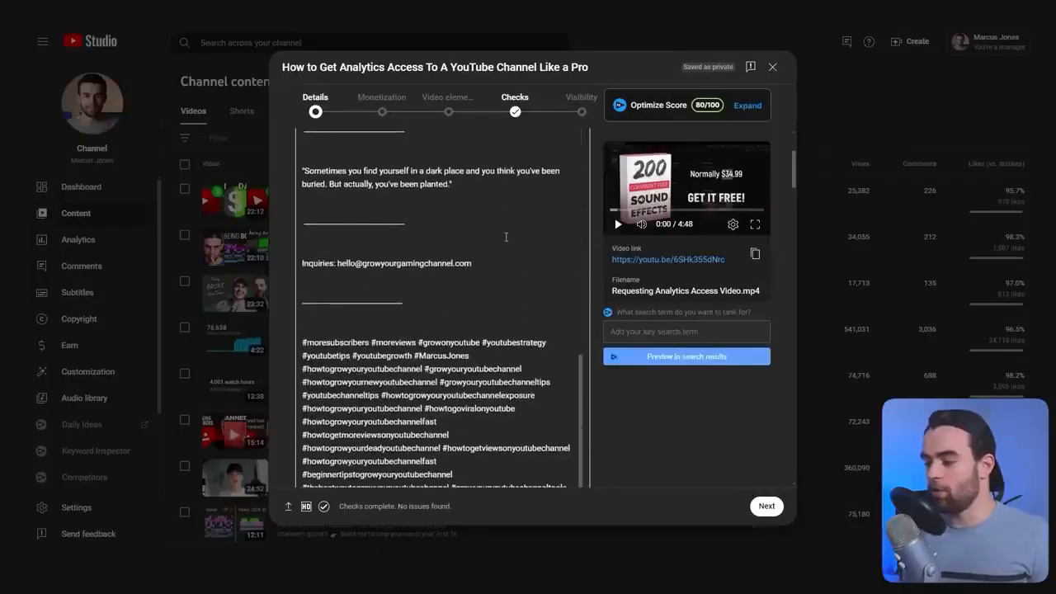
scroll(505, 237, up, 10)
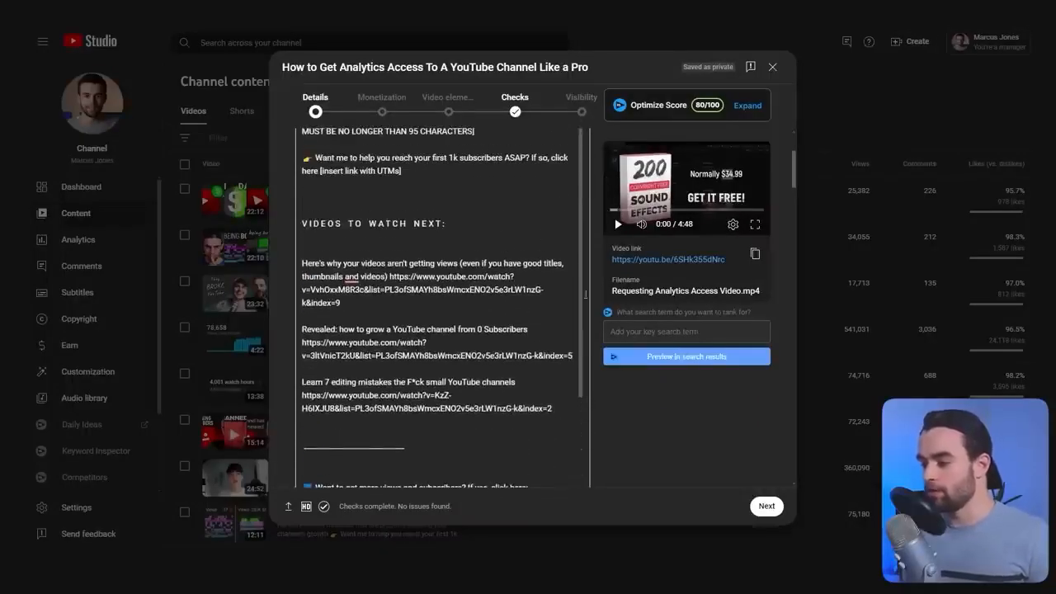
scroll(585, 293, up, 5)
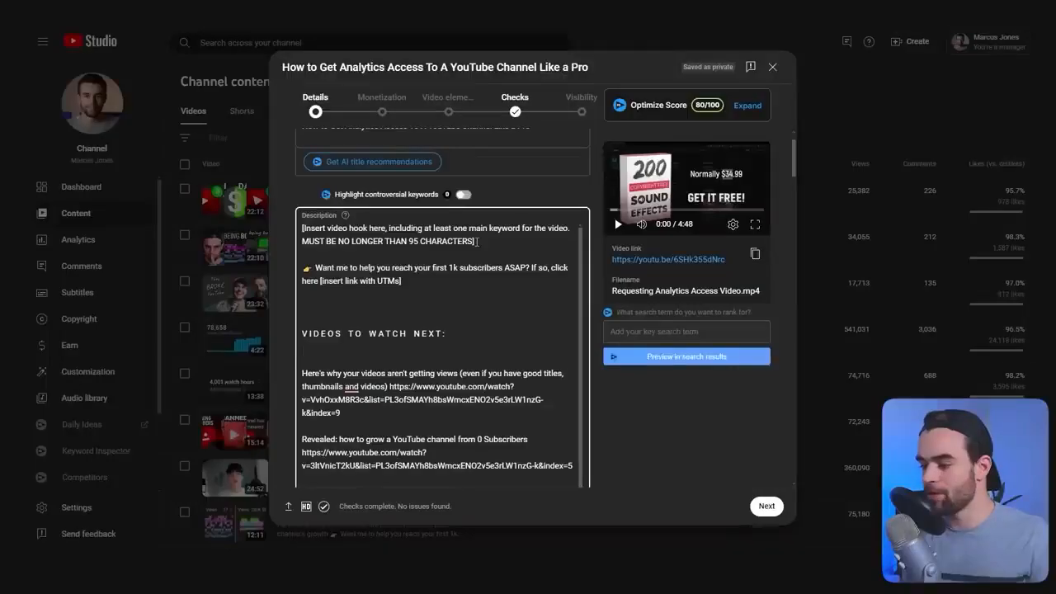
drag(577, 264, 428, 242)
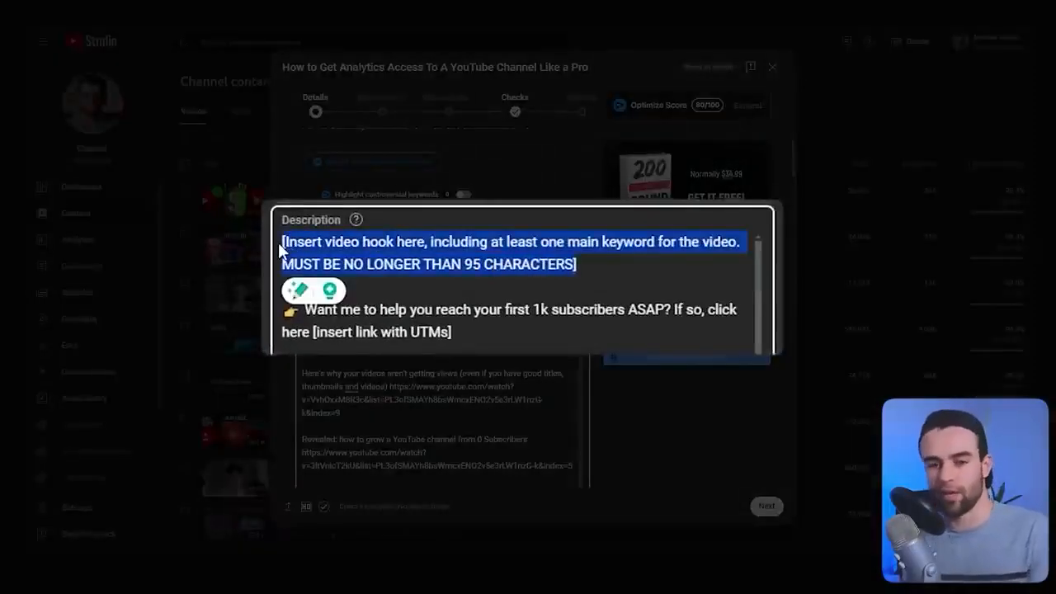
click(575, 264)
drag(576, 264, 466, 264)
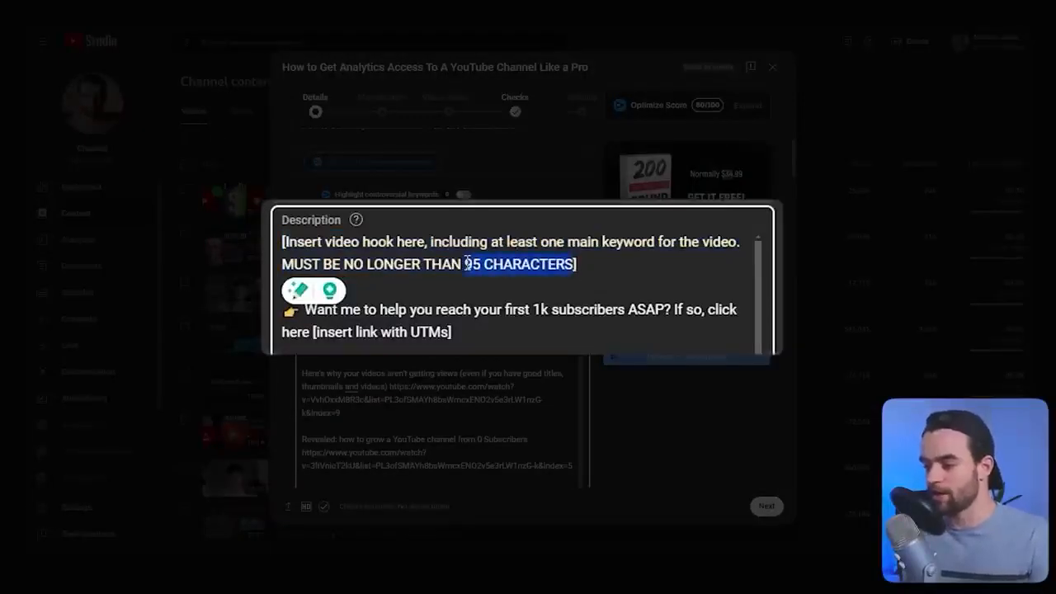
click(466, 264)
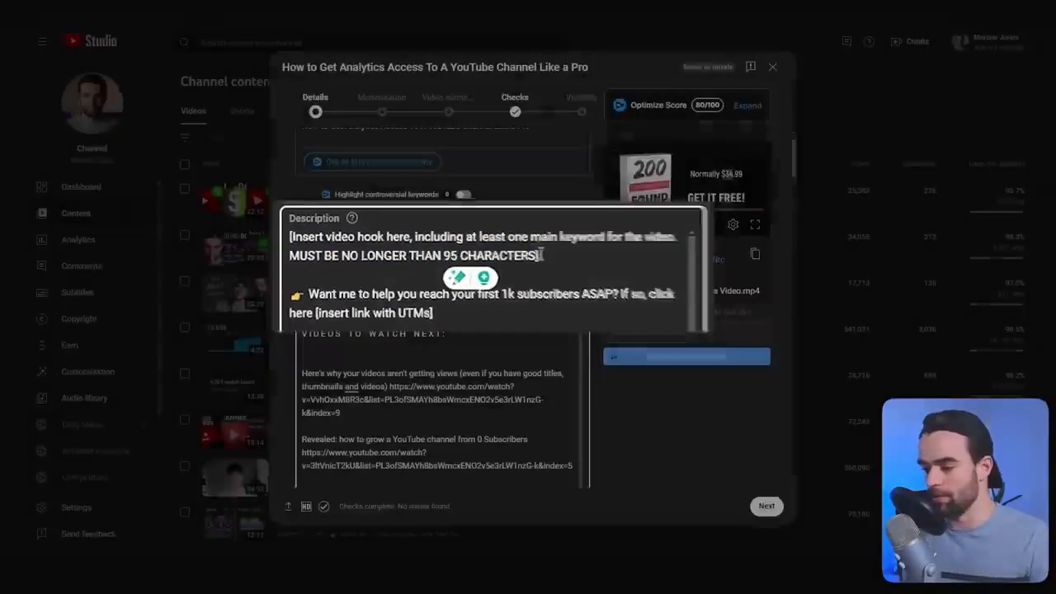
Replace the description's opening hook placeholder with "Here's a step by step tutorial on the easiest way to get analytics access to a YouTube Channel".
scroll(523, 193, up, 1)
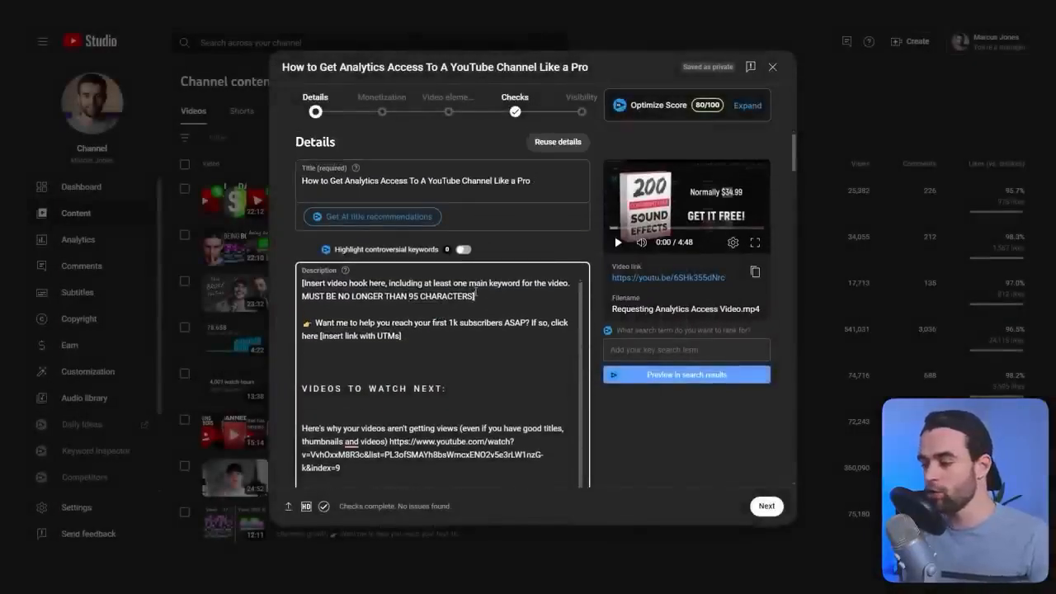
drag(477, 296, 299, 281)
click(349, 290)
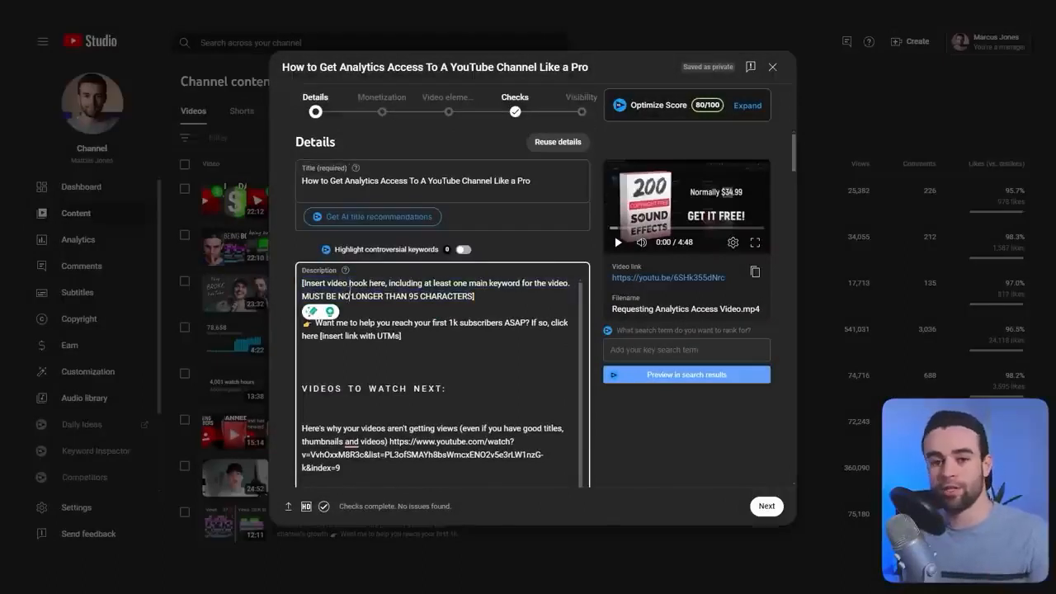
drag(483, 297, 301, 282)
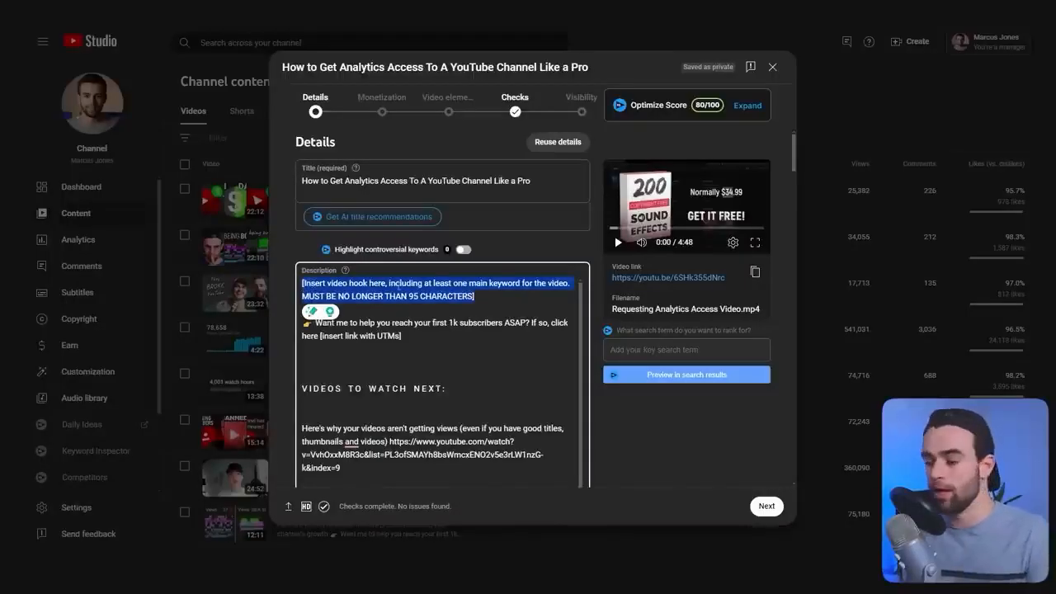
text(Here's a step by step tutorial on the easiest way to get analytics access to a YouTube Channel)
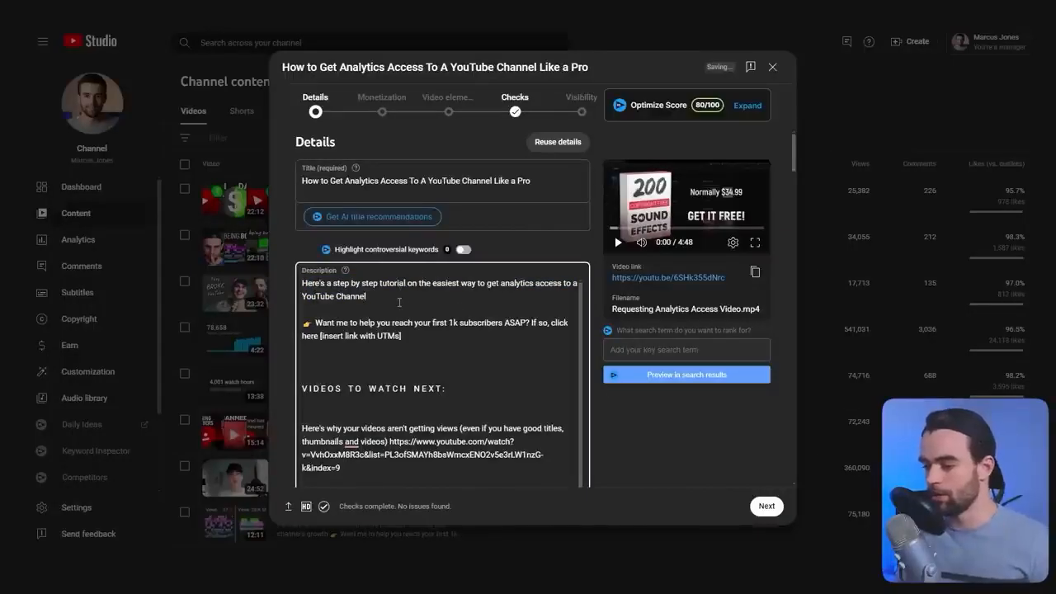
Check the character count of the new hook sentence in the description.
drag(383, 295, 303, 283)
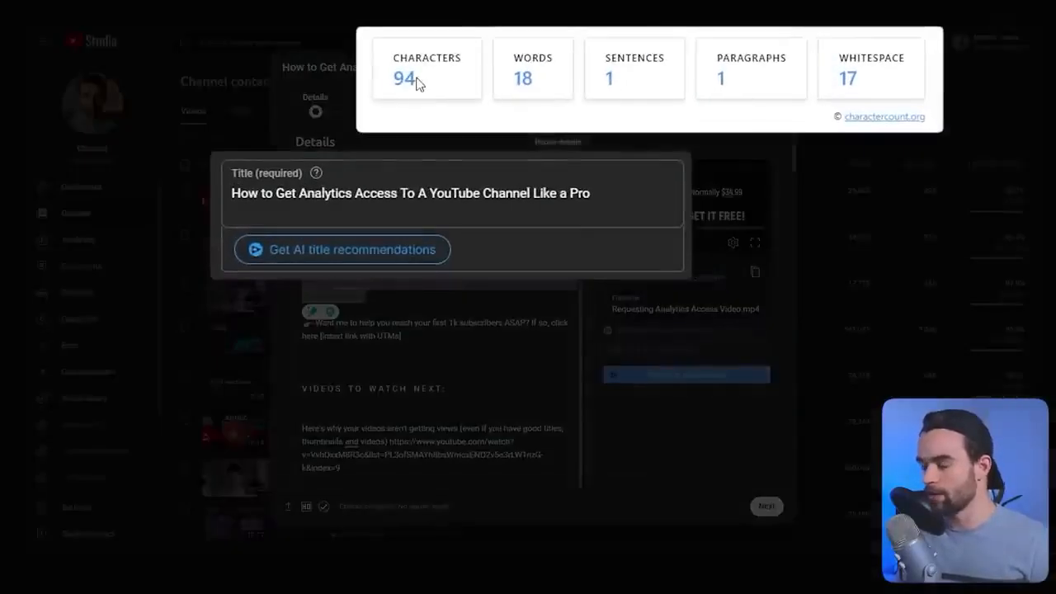
drag(416, 79, 388, 80)
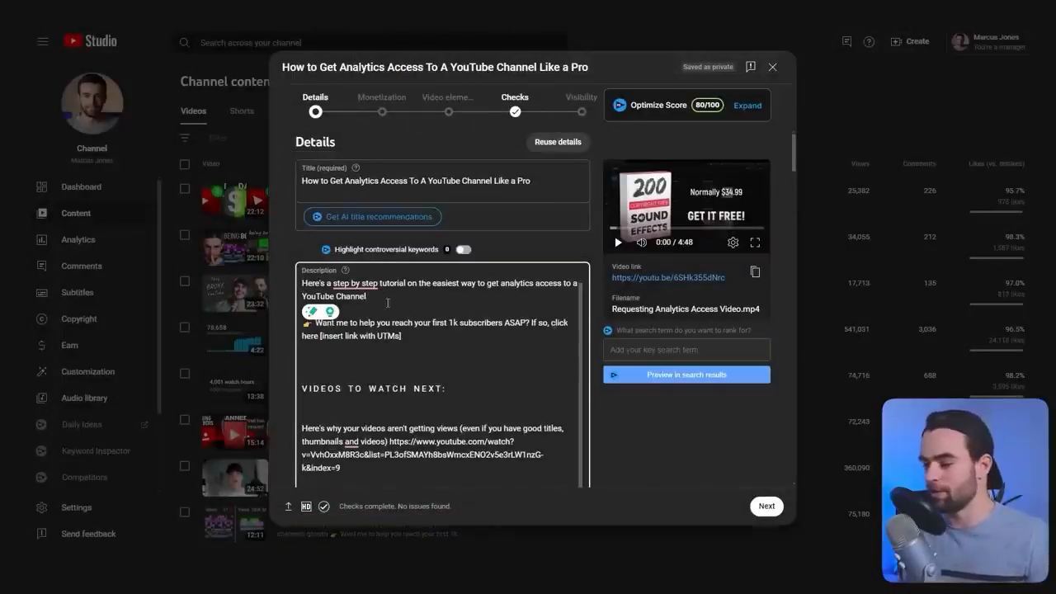
click(380, 297)
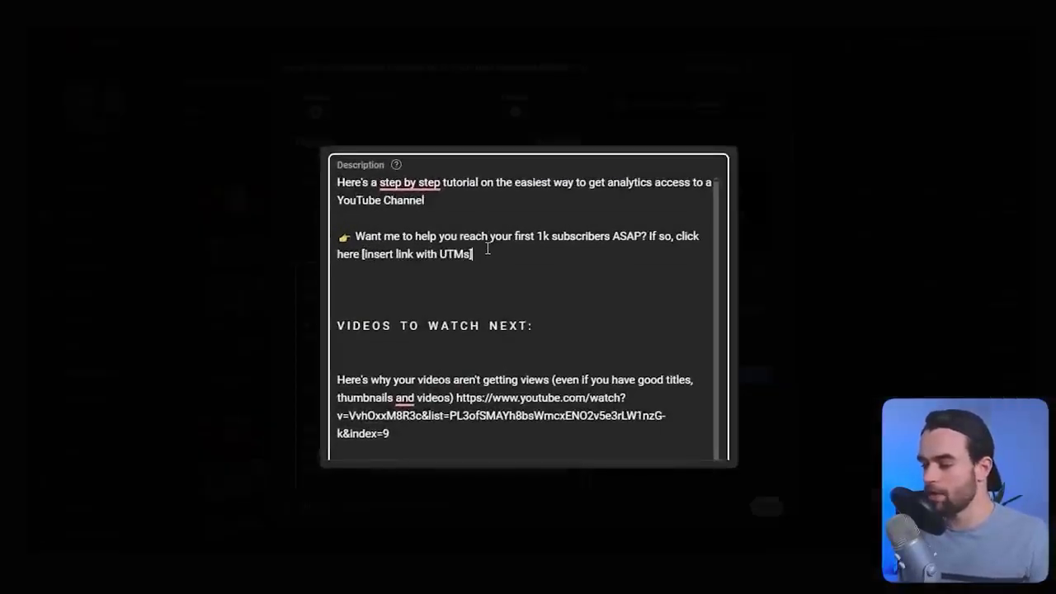
Review the description's call-to-action line with its UTM link placeholder, along with the opening hook above it.
drag(487, 249, 341, 229)
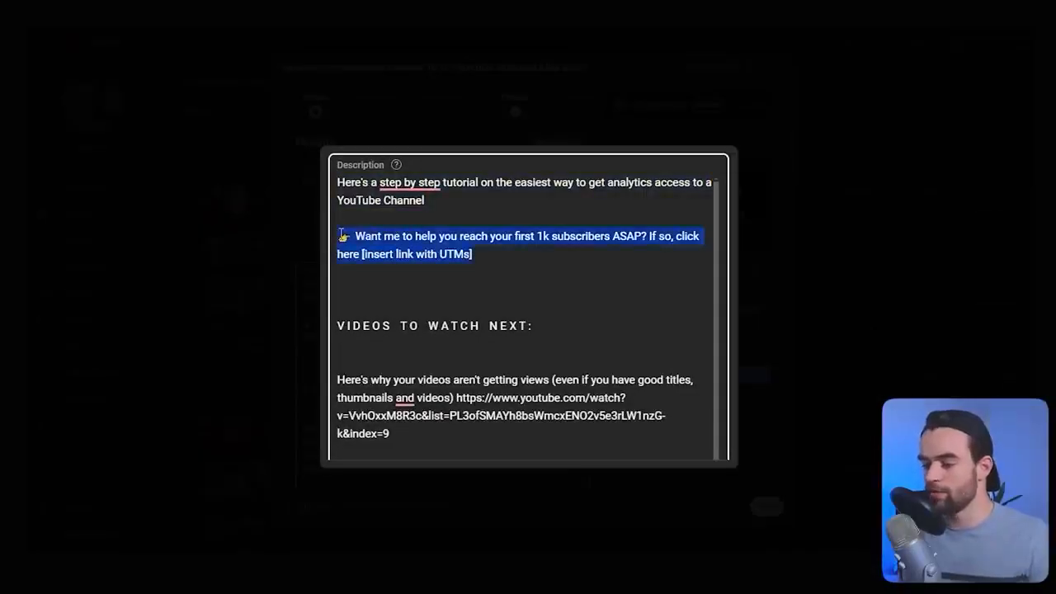
click(501, 255)
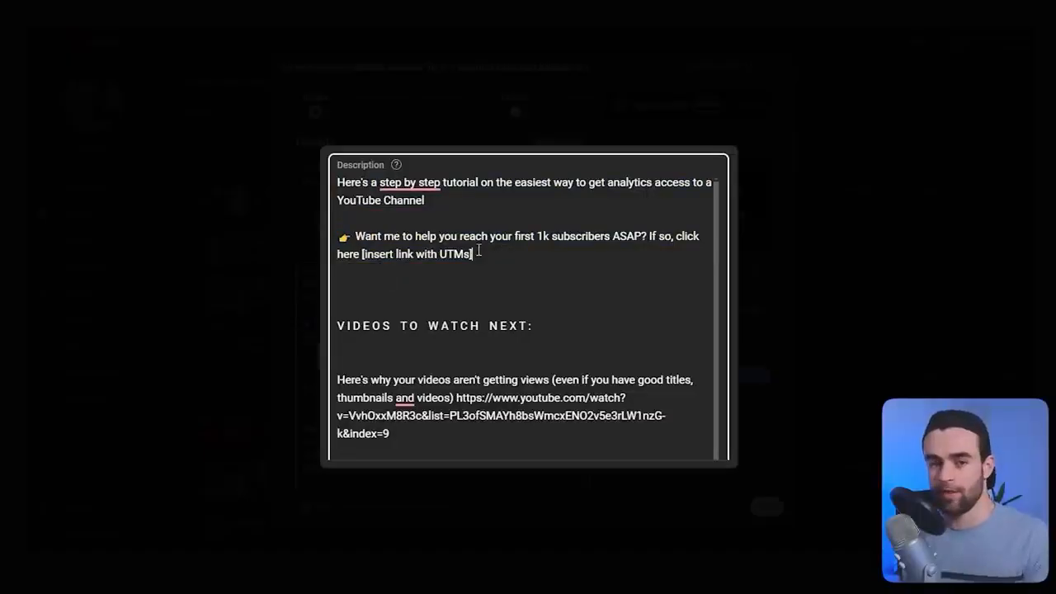
drag(476, 254, 358, 237)
click(500, 254)
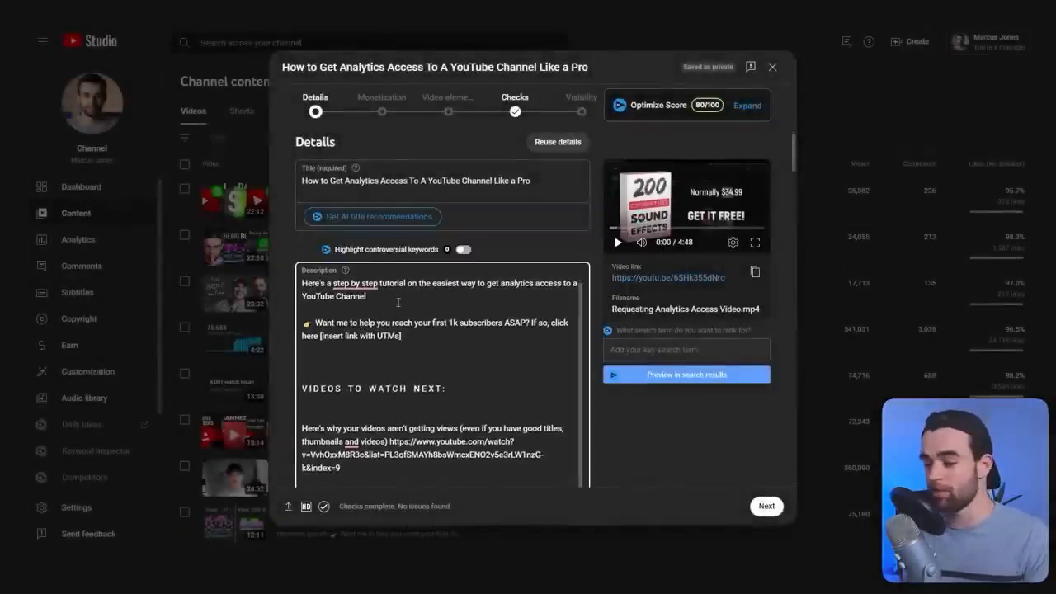
drag(456, 204, 319, 186)
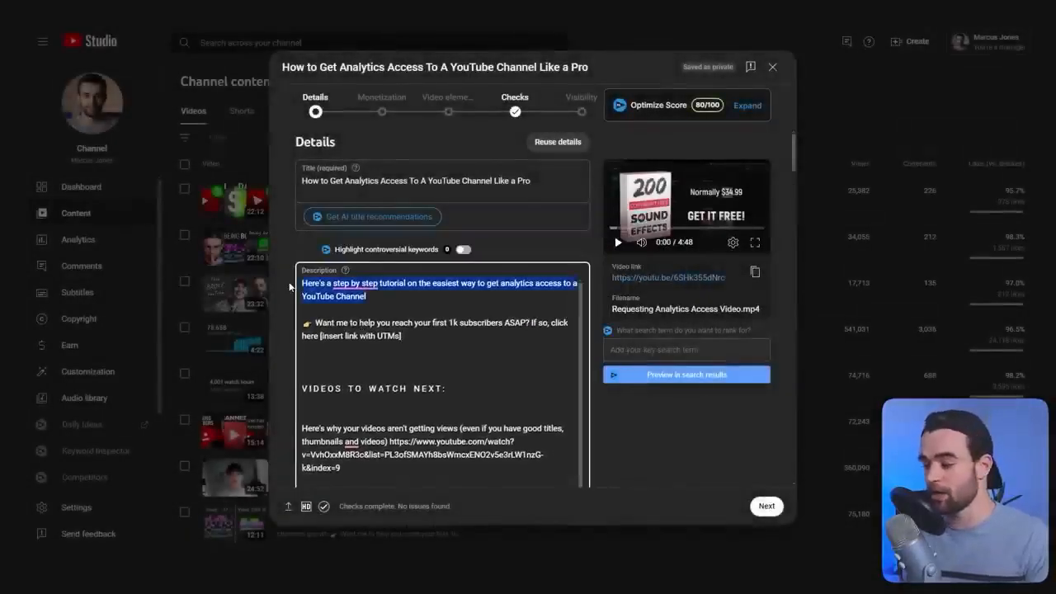
click(390, 322)
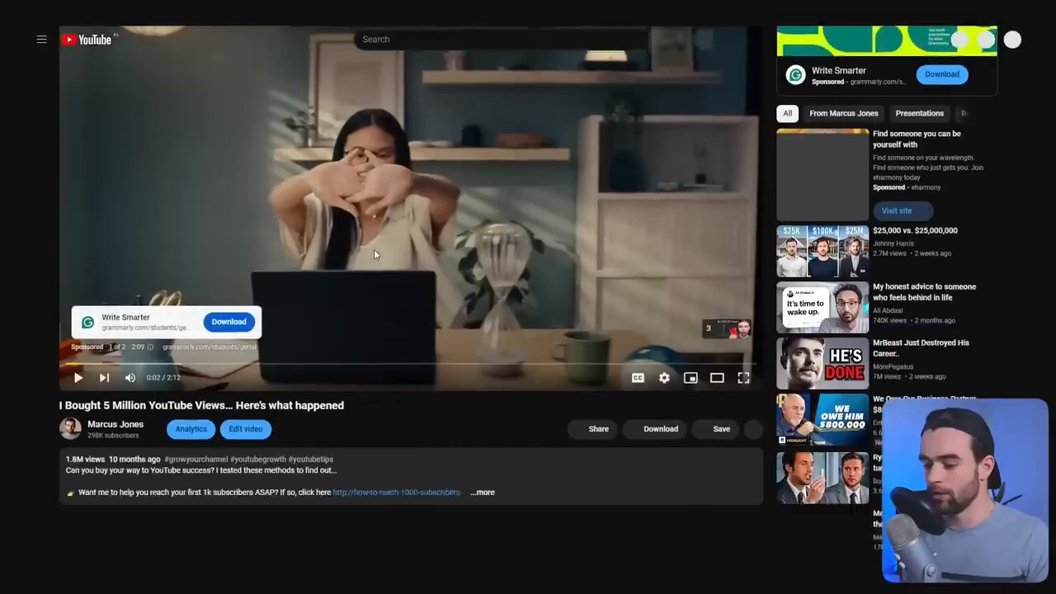
Expand the description of the video "I Bought 5 Million YouTube Views... Here's what happened" and view it down to the hashtags.
scroll(375, 252, down, 1)
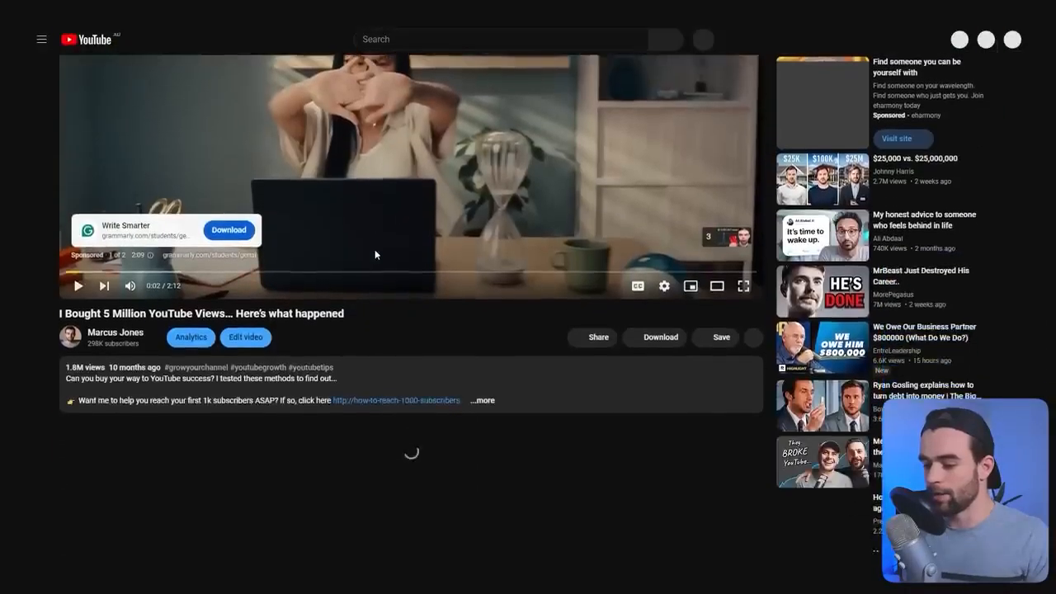
scroll(517, 331, down, 1)
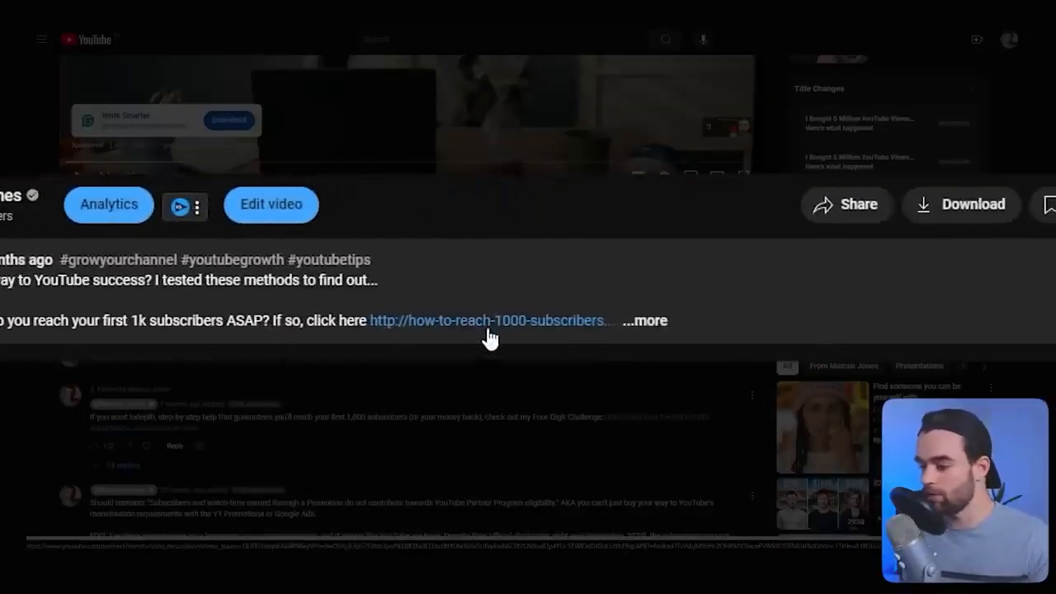
click(664, 322)
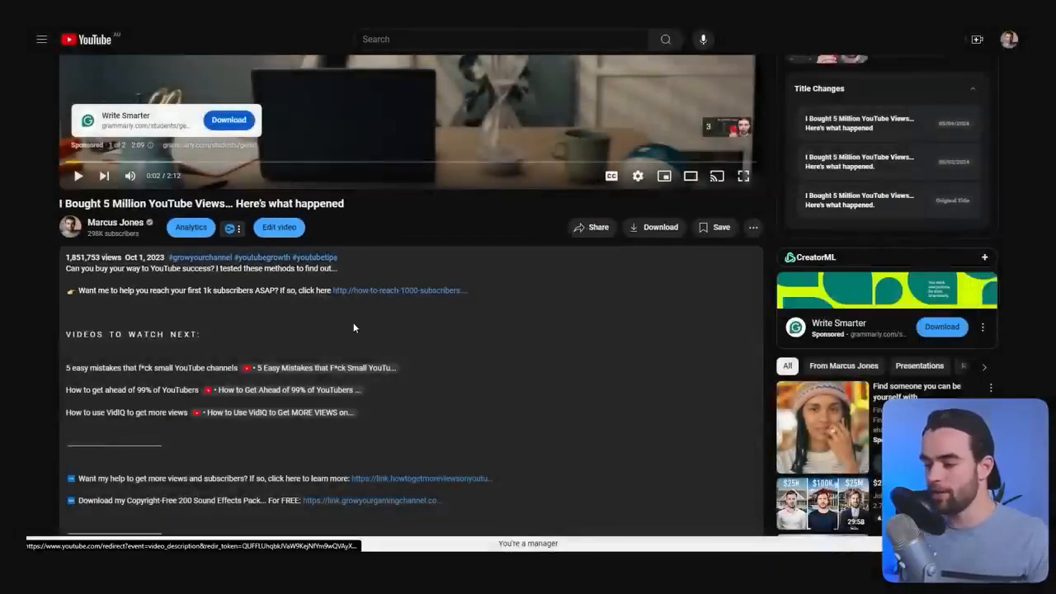
scroll(551, 292, down, 10)
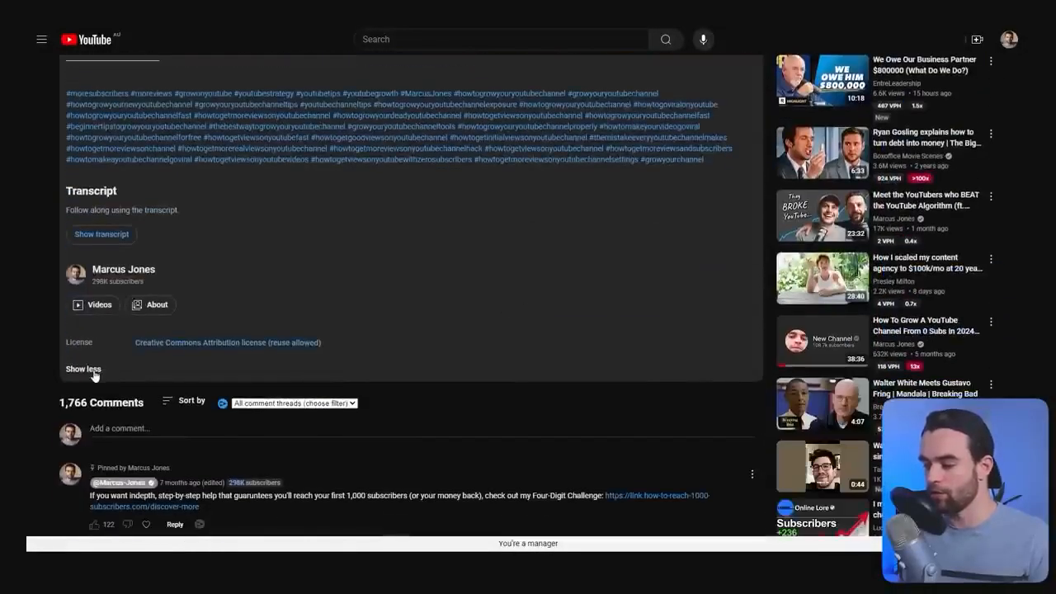
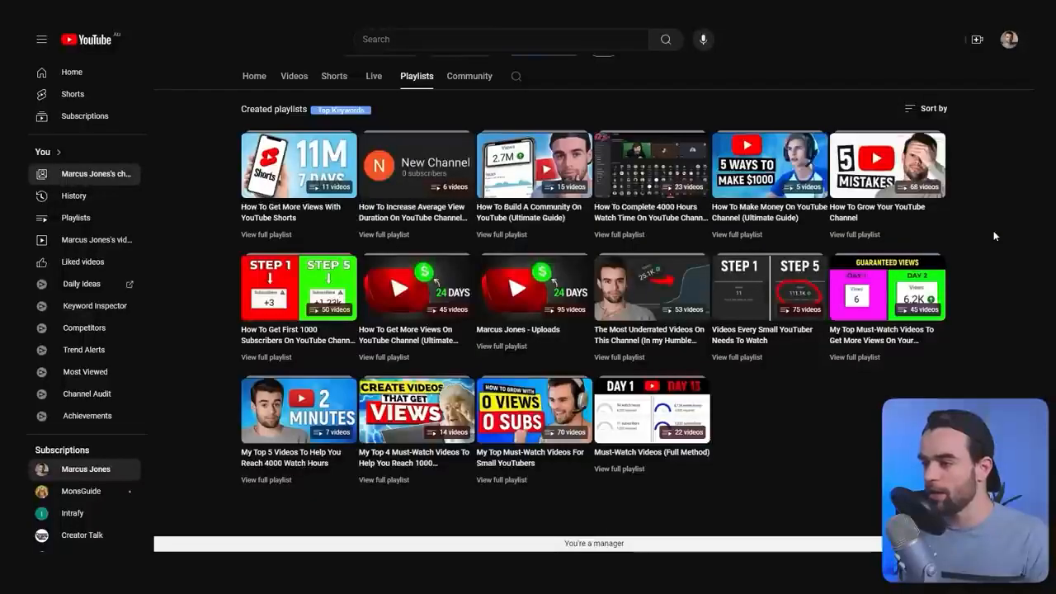
Copy the URL of the first video played from the channel's uploads playlist and paste it over "[insert link with UTMs]" in the description.
click(516, 306)
scroll(1019, 315, down, 5)
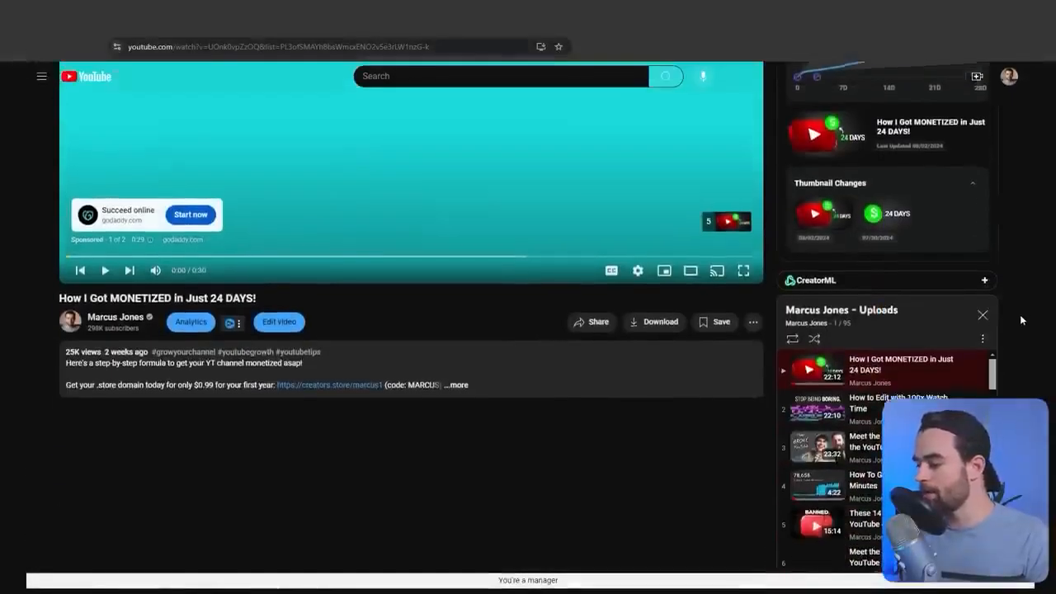
right_click(279, 47)
key(ctrl+c)
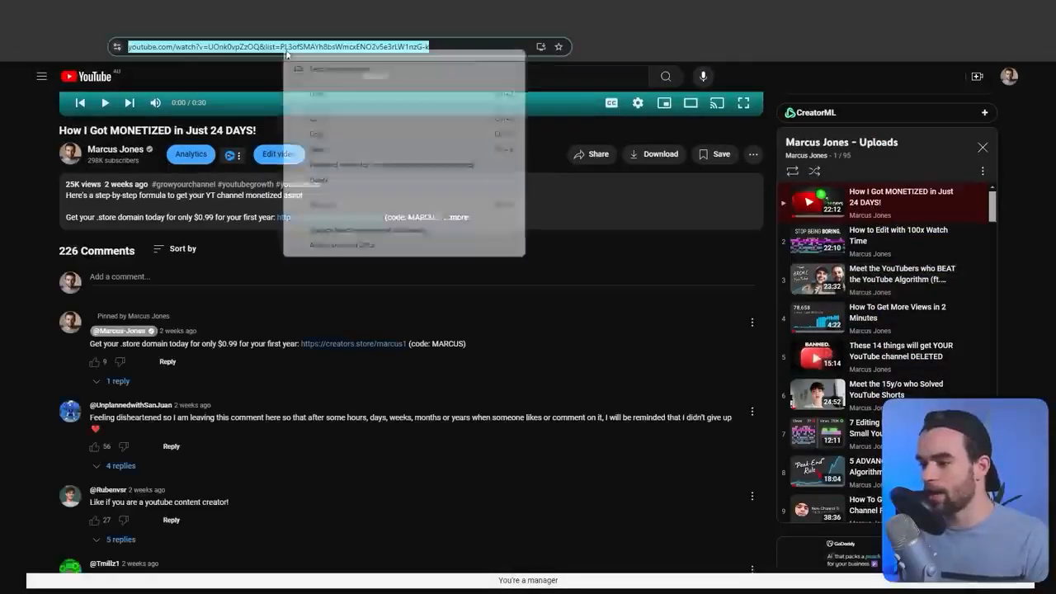
click(396, 121)
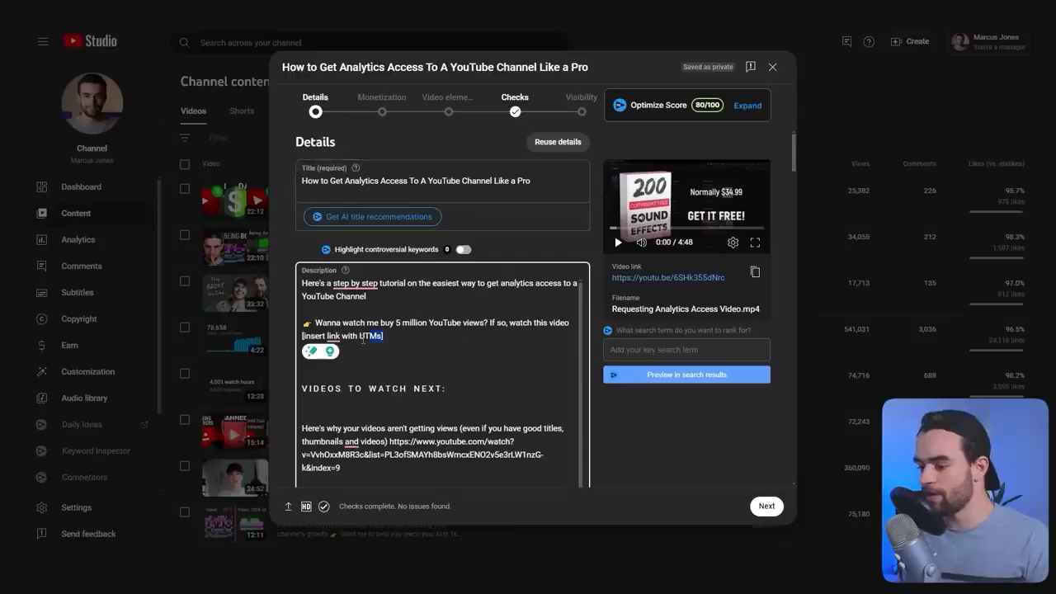
drag(309, 350, 303, 336)
key(ctrl+v)
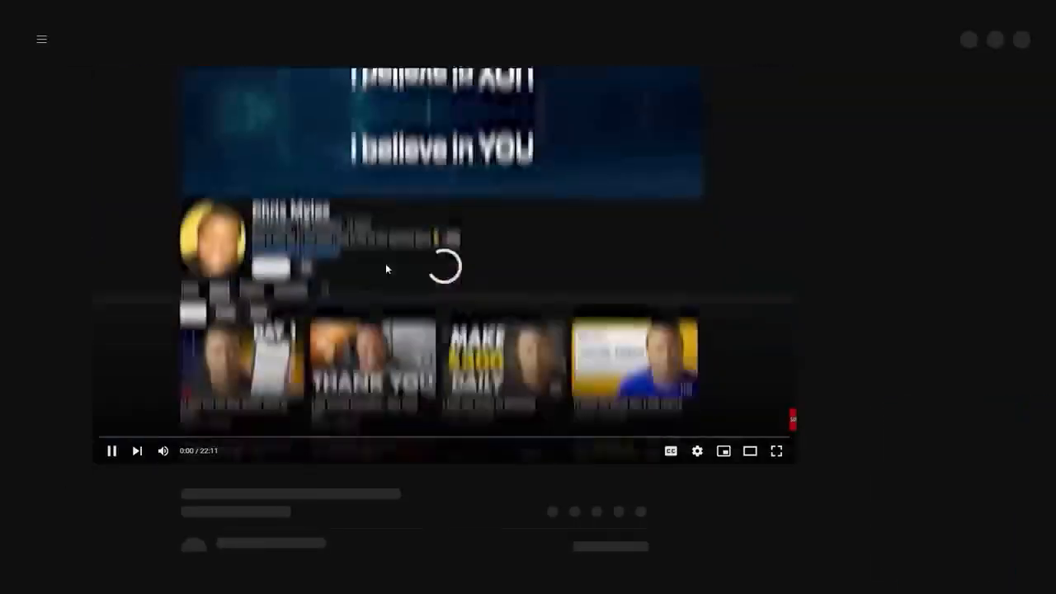
Pause the video opened from the playlist link and compare the uploads playlist beside it with the suggested videos from other channels.
click(496, 259)
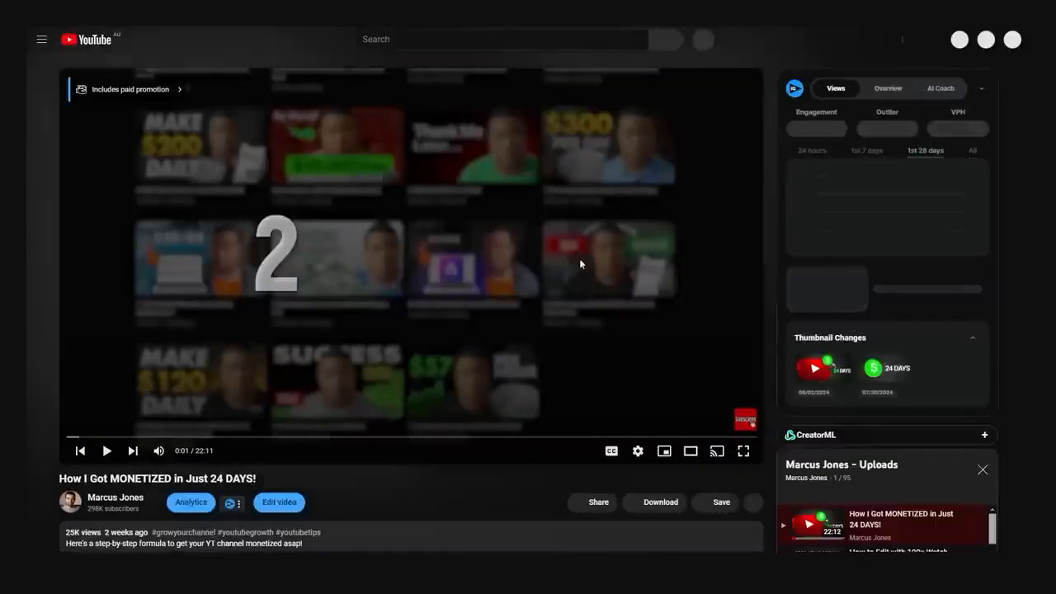
scroll(1021, 327, down, 5)
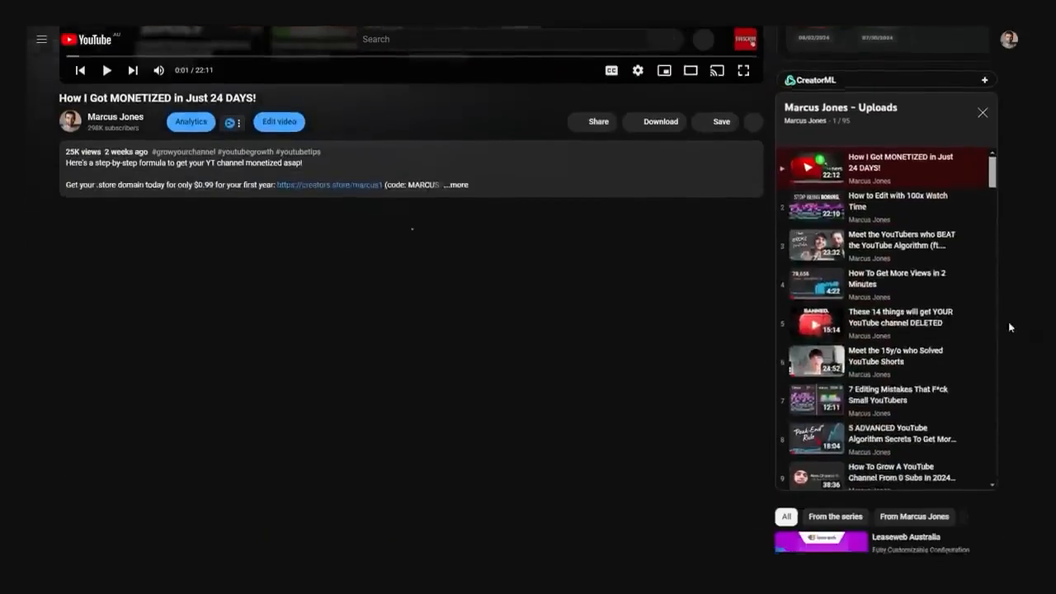
scroll(992, 328, down, 5)
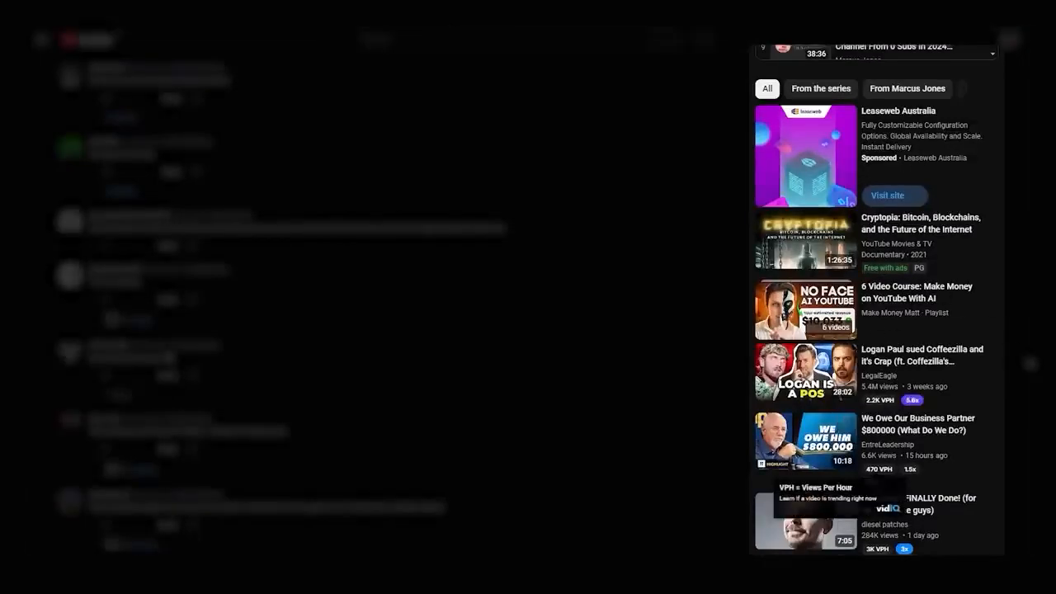
scroll(883, 521, up, 5)
scroll(867, 380, down, 8)
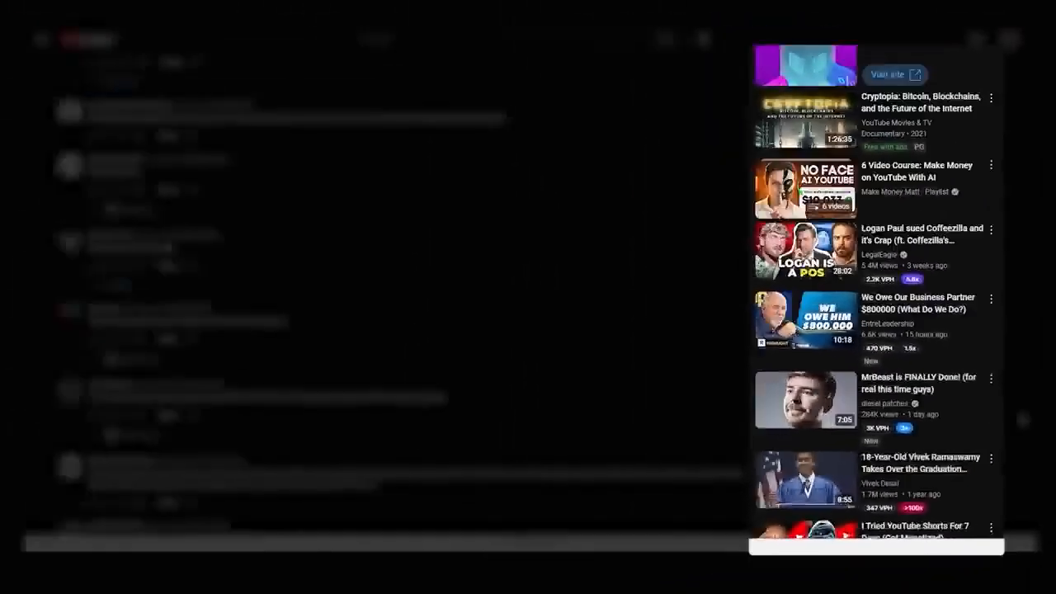
scroll(876, 288, up, 5)
scroll(876, 288, up, 5)
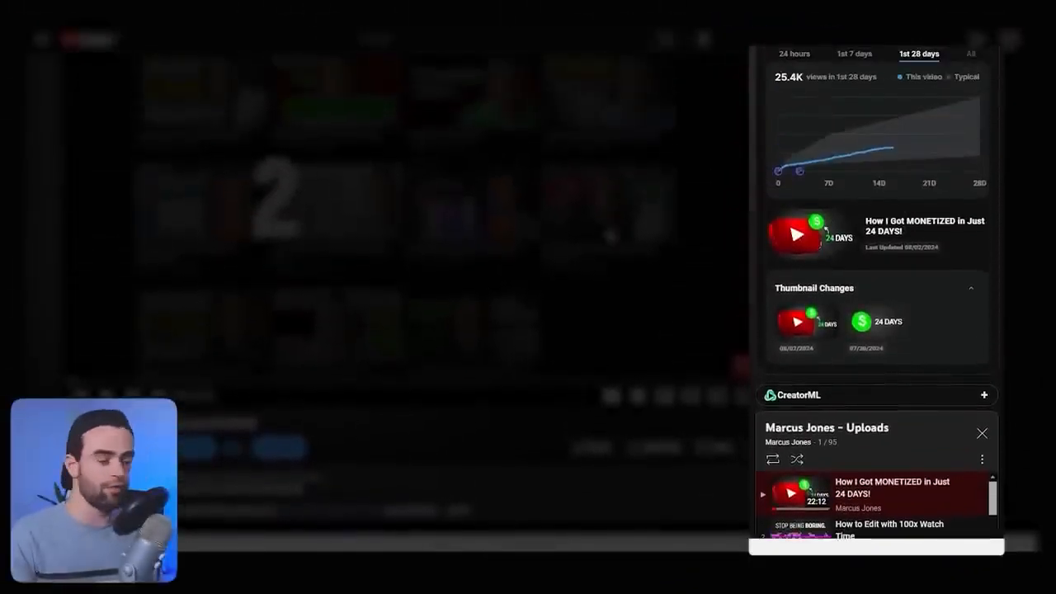
scroll(956, 305, down, 3)
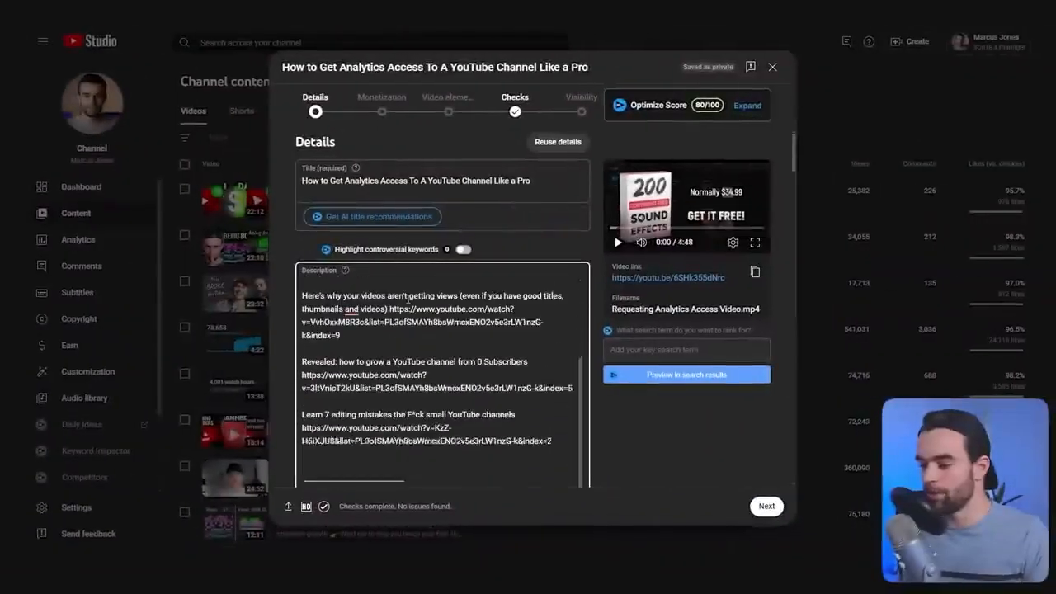
Examine the description's "VIDEOS TO WATCH NEXT" section with its three playlist links, along with the call to action above it.
scroll(443, 344, up, 5)
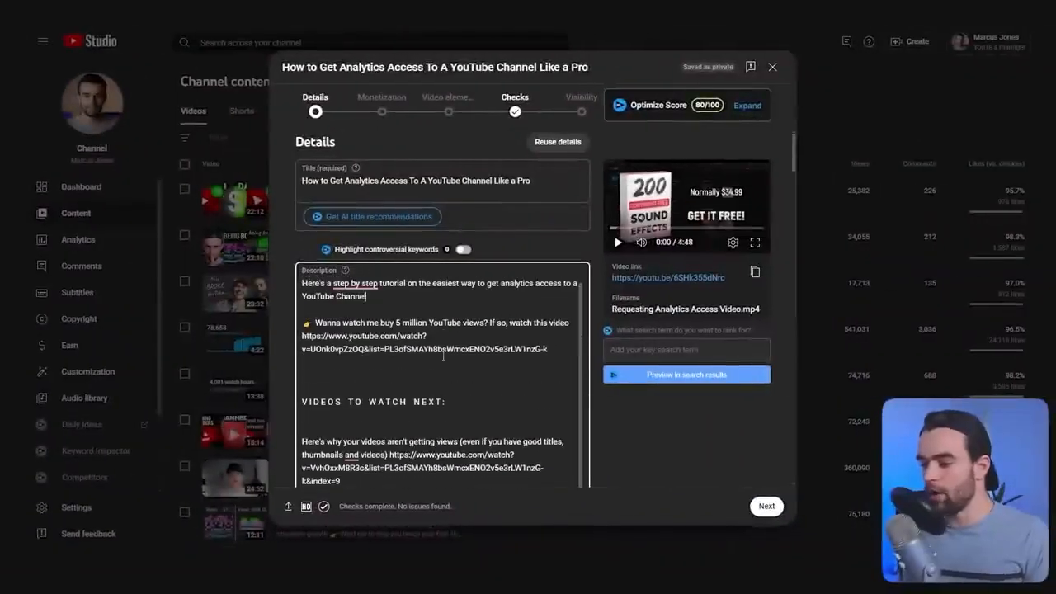
scroll(443, 372, down, 3)
scroll(445, 330, up, 1)
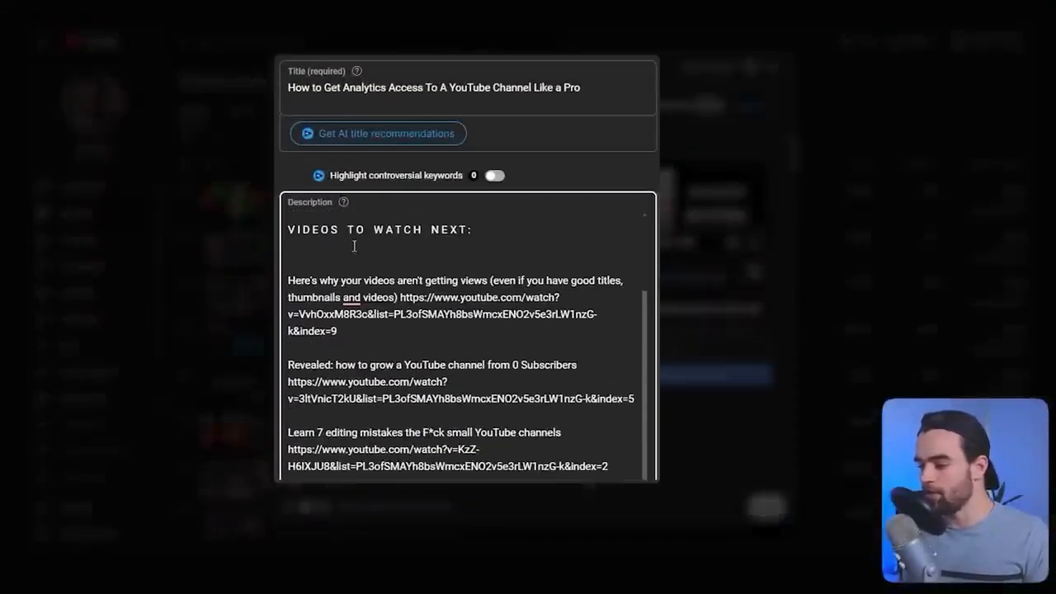
scroll(495, 230, down, 1)
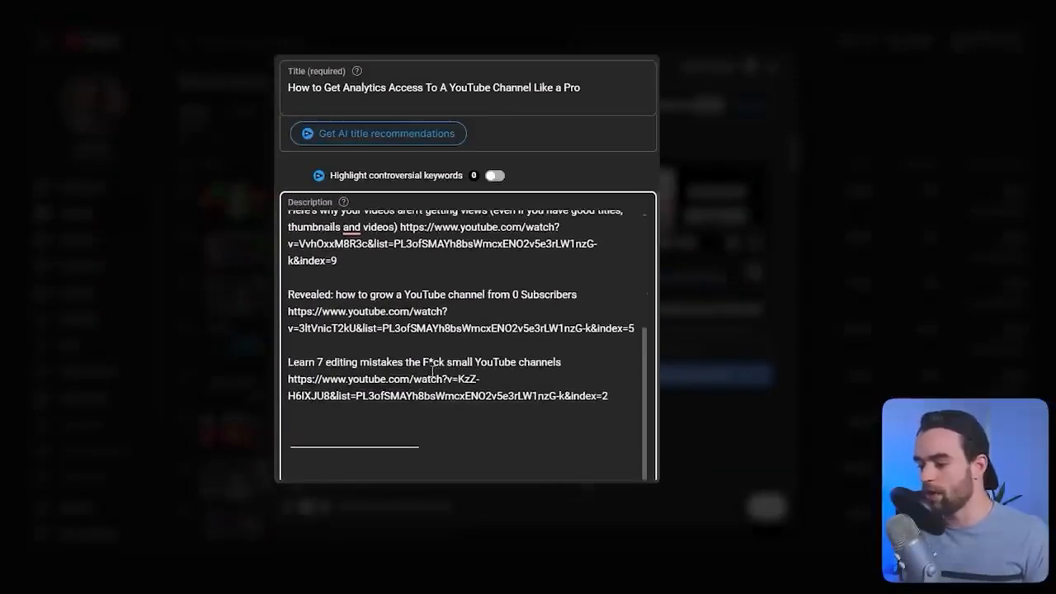
scroll(431, 371, up, 3)
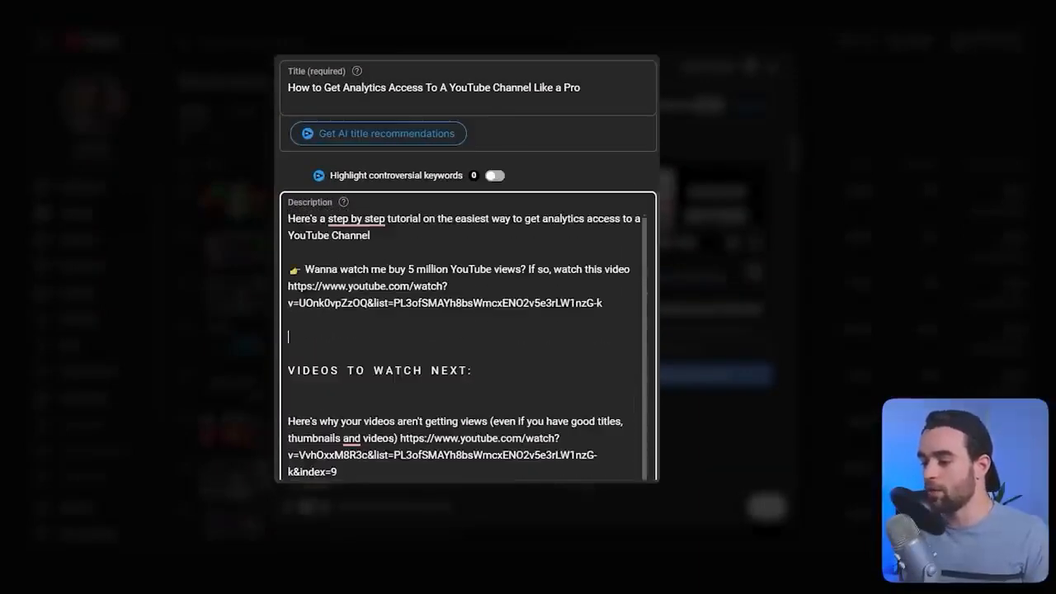
scroll(483, 173, down, 4)
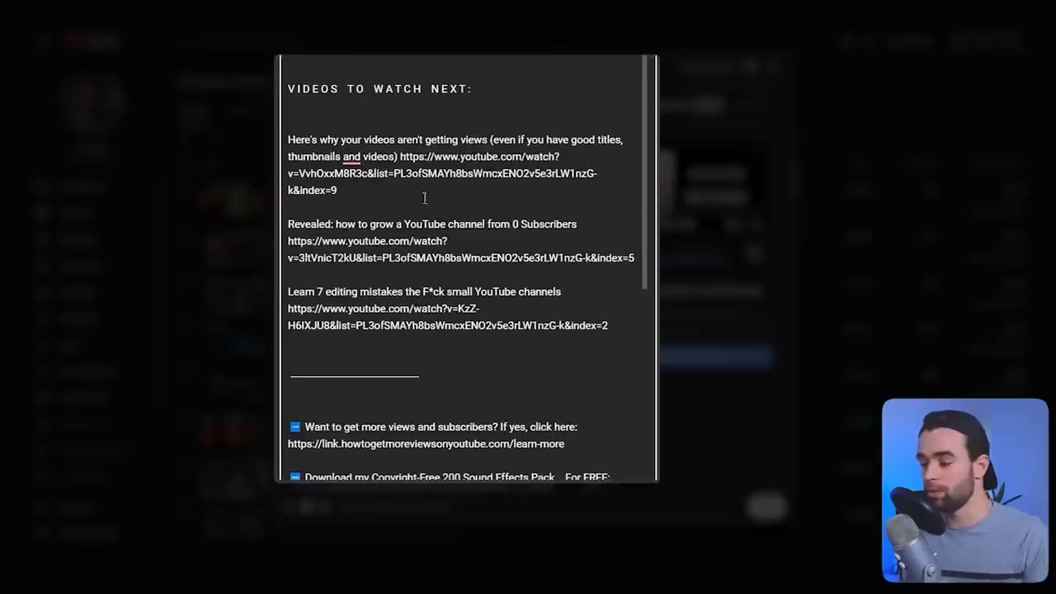
Copy the playlist link of the first video under "VIDEOS TO WATCH NEXT" and compare it with the link in the call to action.
drag(361, 189, 399, 155)
key(ctrl+c)
scroll(459, 193, up, 2)
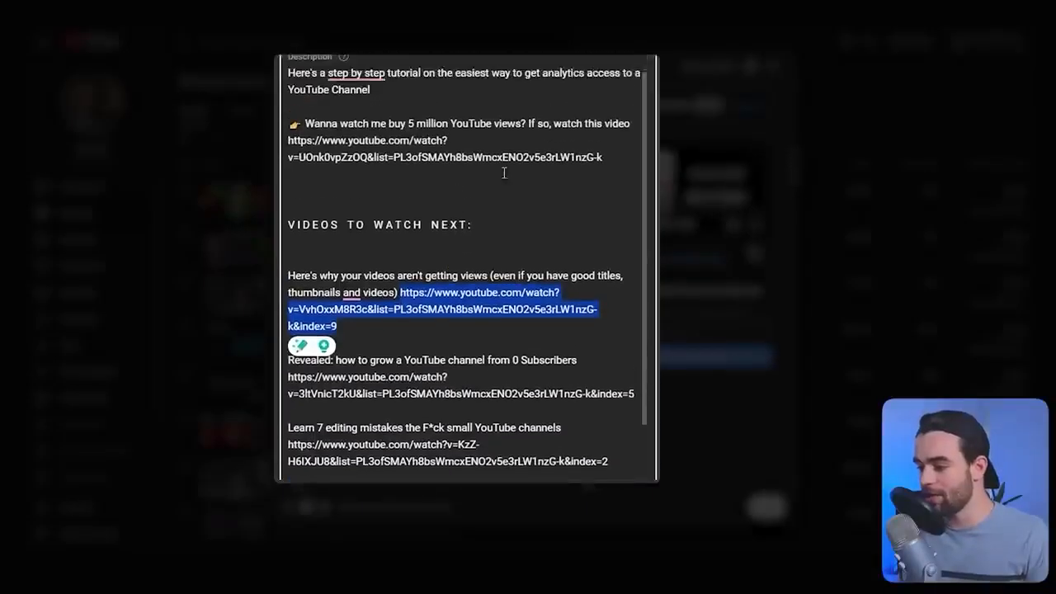
drag(606, 162, 289, 153)
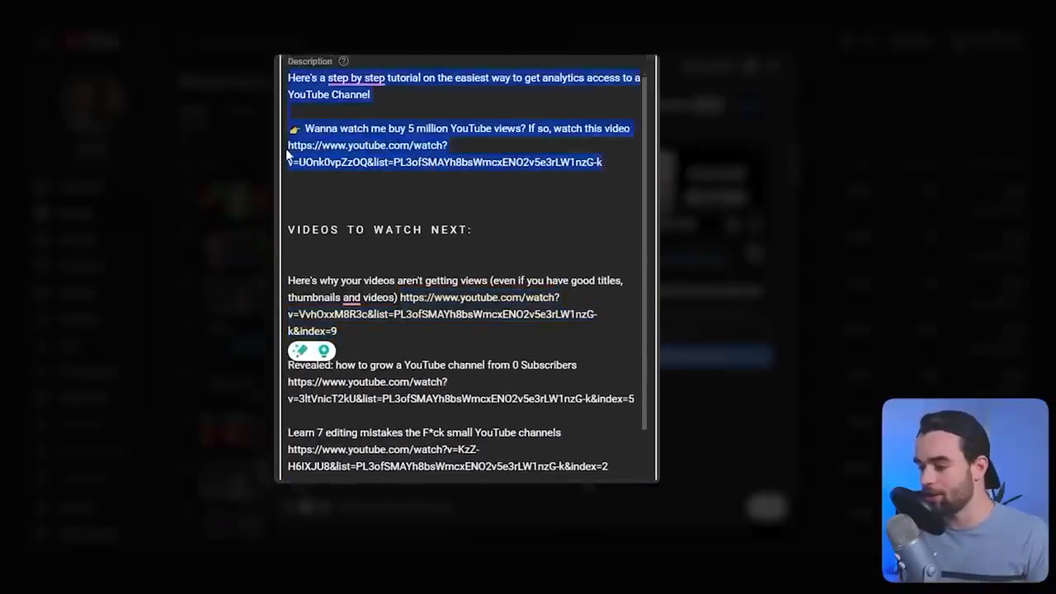
scroll(326, 188, down, 2)
drag(355, 188, 401, 160)
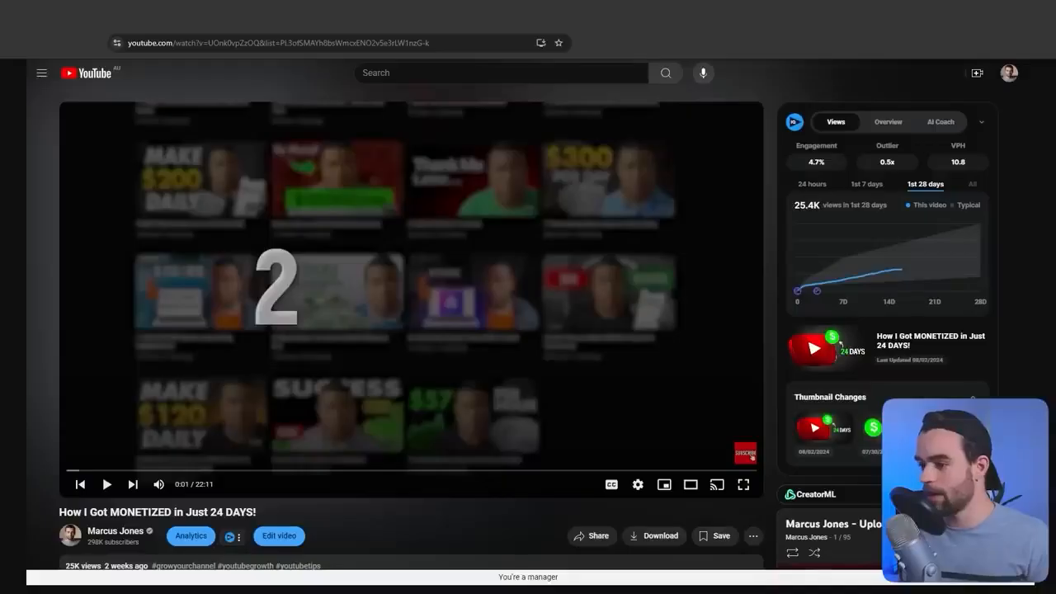
Open the copied playlist link in the browser and look through the channel's uploads playlist beside the video.
click(325, 45)
key(ctrl+v)
key(Return)
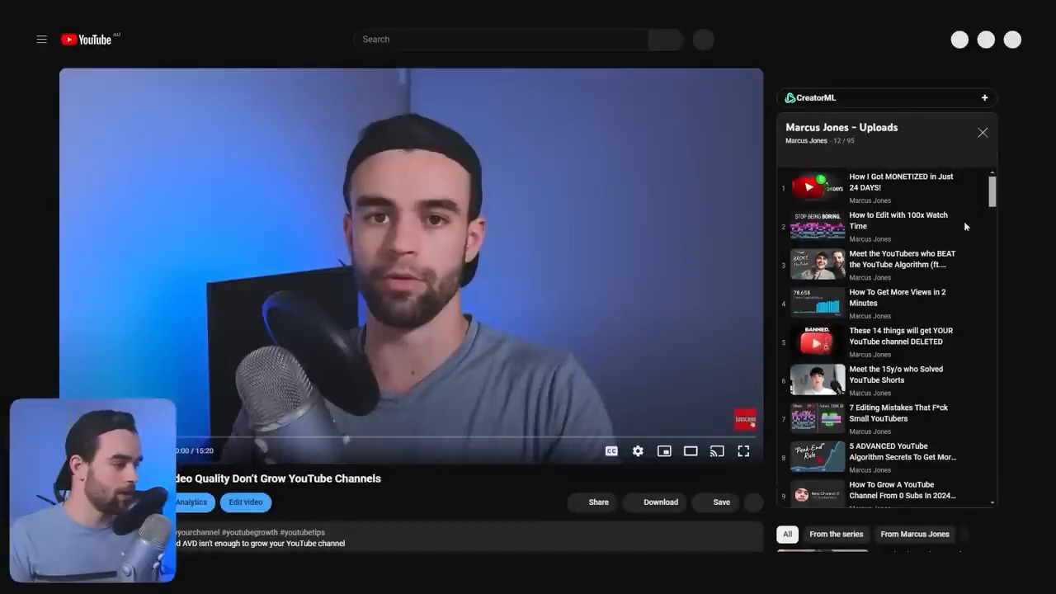
scroll(1017, 307, down, 9)
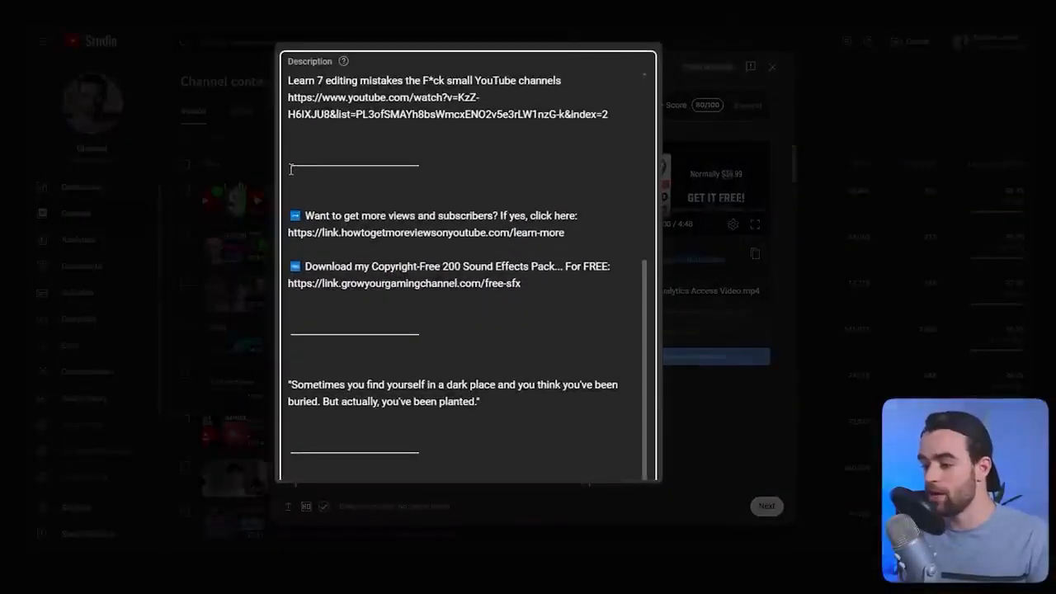
Examine the description block with the "Want to get more views and subscribers?" and free sound effects links.
drag(290, 169, 427, 330)
click(427, 330)
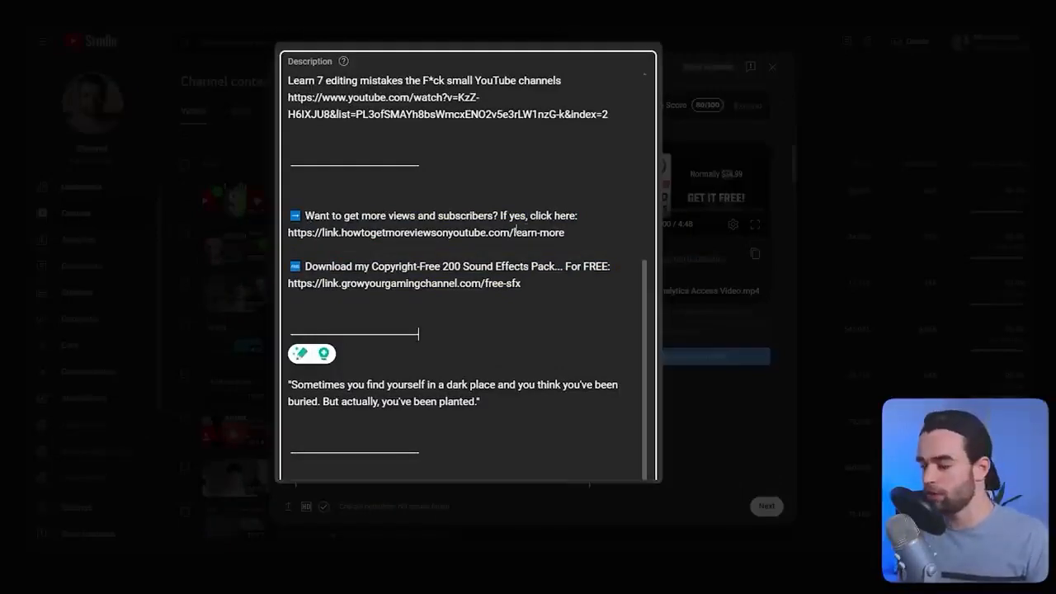
triple_click(397, 220)
scroll(463, 256, up, 10)
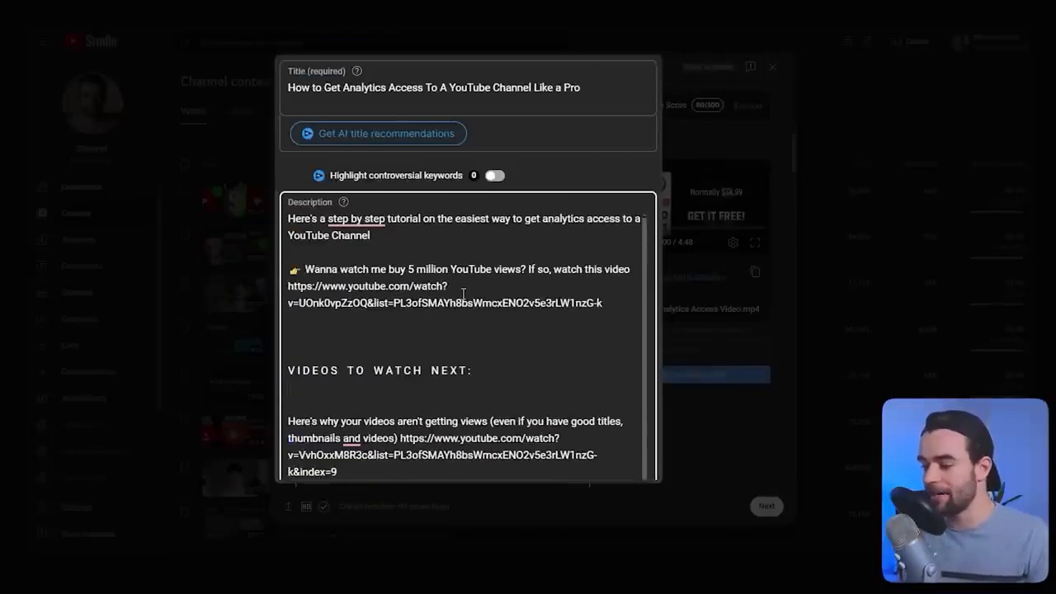
Replace the "Want to get more views and subscribers?" line and link with the "Wanna watch me buy 5 million YouTube views?" call to action copied from above.
drag(610, 303, 320, 263)
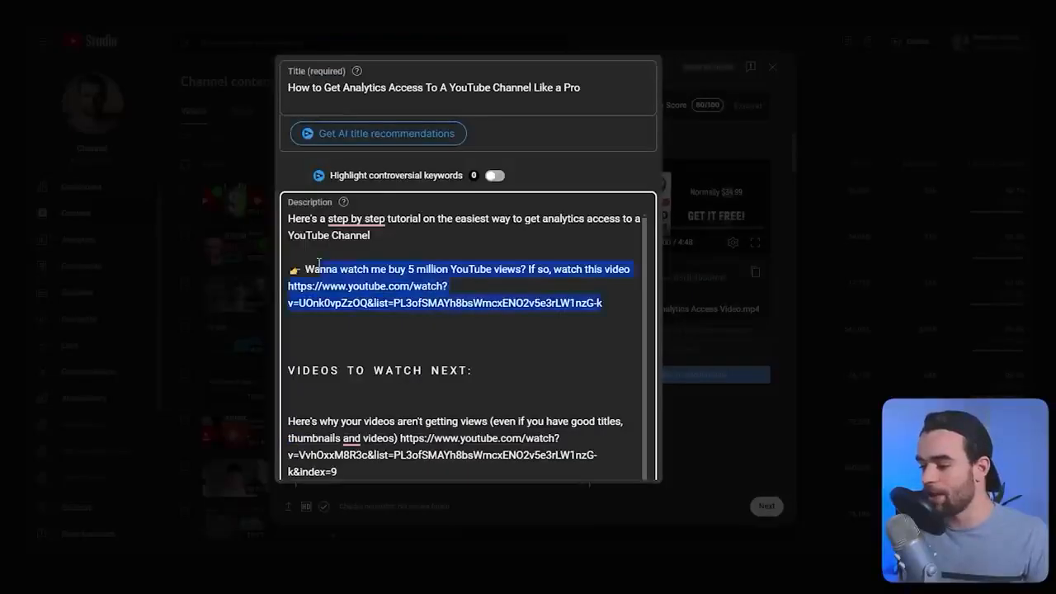
click(497, 309)
scroll(497, 309, down, 10)
scroll(499, 312, up, 6)
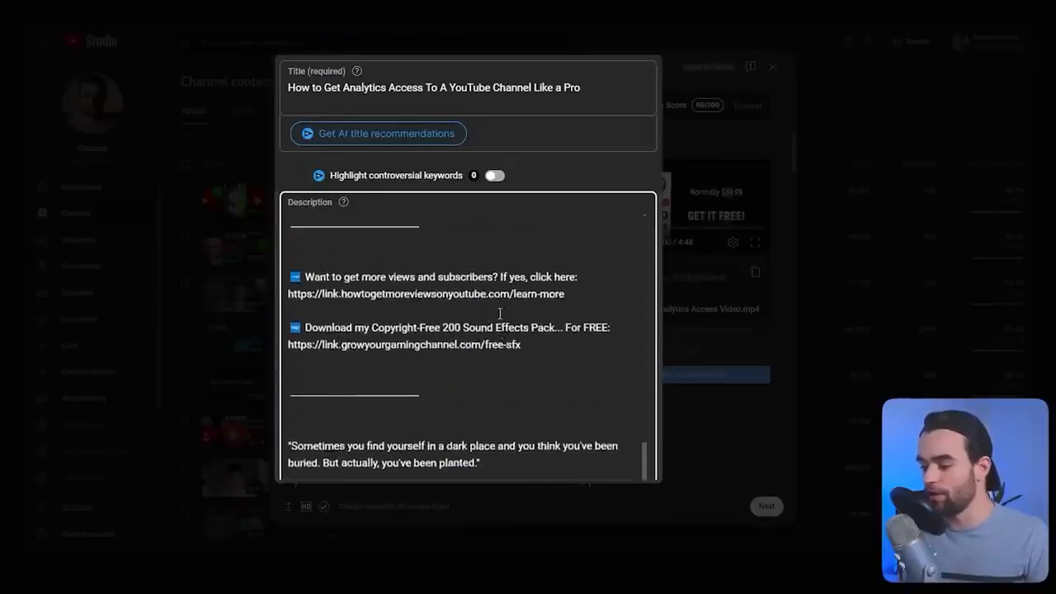
scroll(499, 311, up, 6)
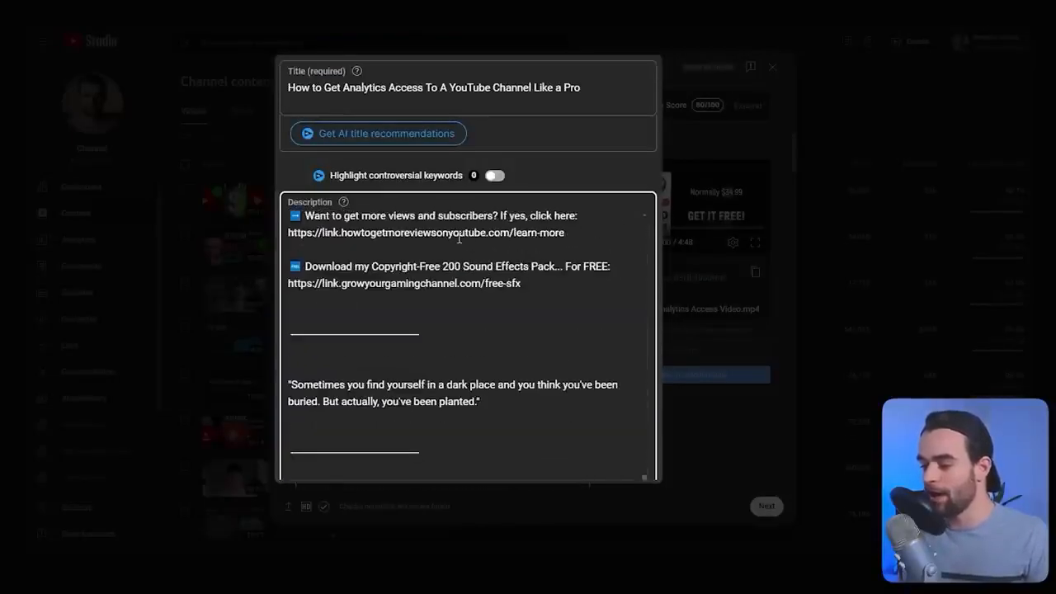
scroll(511, 265, up, 12)
scroll(558, 297, down, 2)
scroll(608, 312, up, 1)
drag(609, 312, 310, 260)
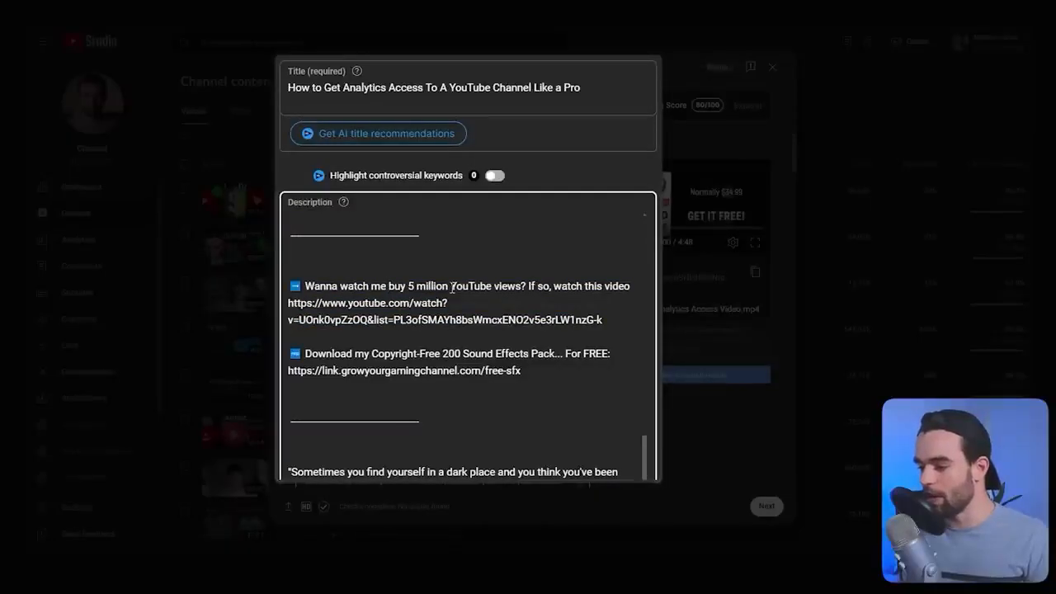
Reword the pasted call to action as "I spent $80k buying views. Watch what happened here...", keeping its playlist link.
drag(329, 284, 304, 286)
text(I spent $80k buying views. Watch what happened here...)
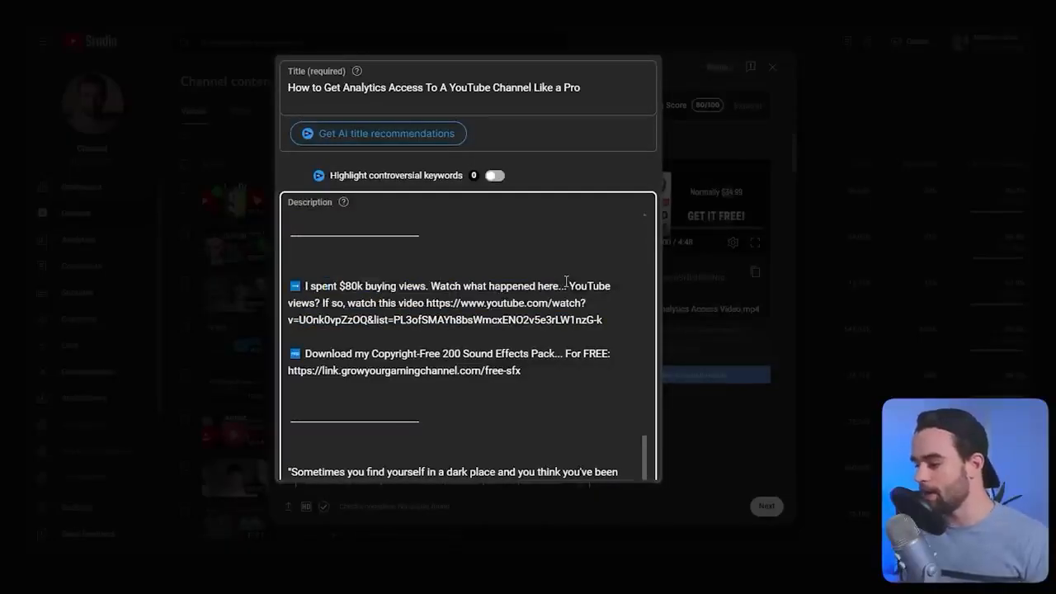
drag(618, 285, 400, 305)
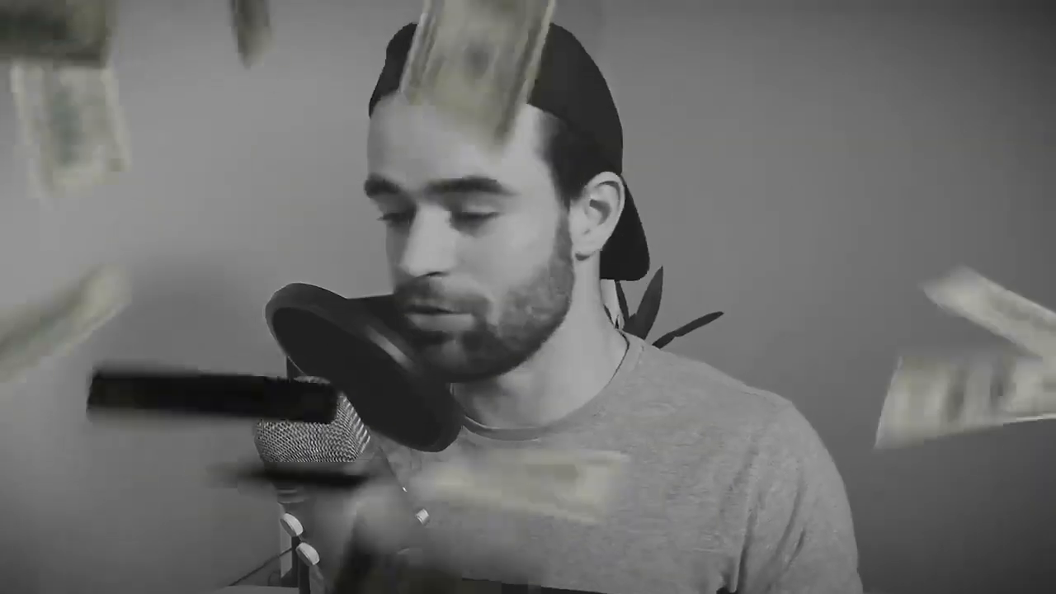
key(BackSpace)
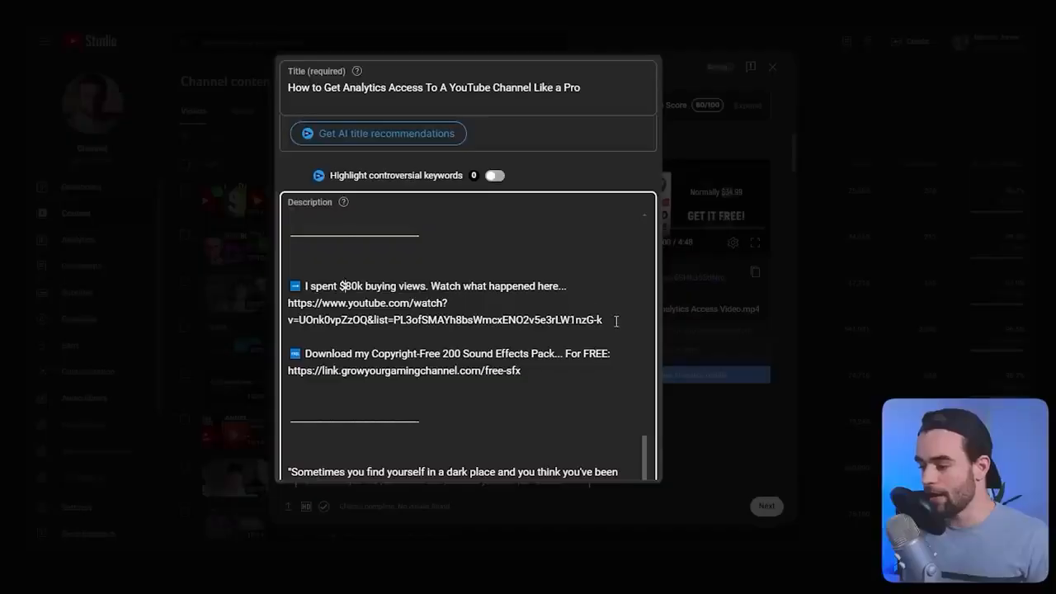
Examine the playlist link under the reworded $80k call to action and its place in the description.
drag(615, 321, 357, 297)
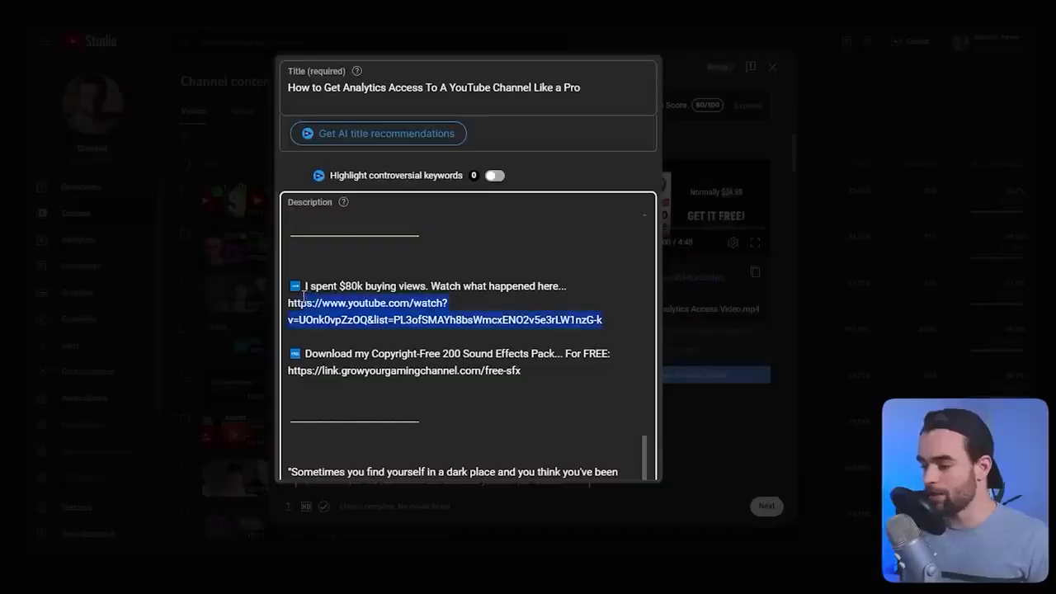
click(351, 286)
scroll(509, 278, up, 6)
scroll(479, 273, down, 7)
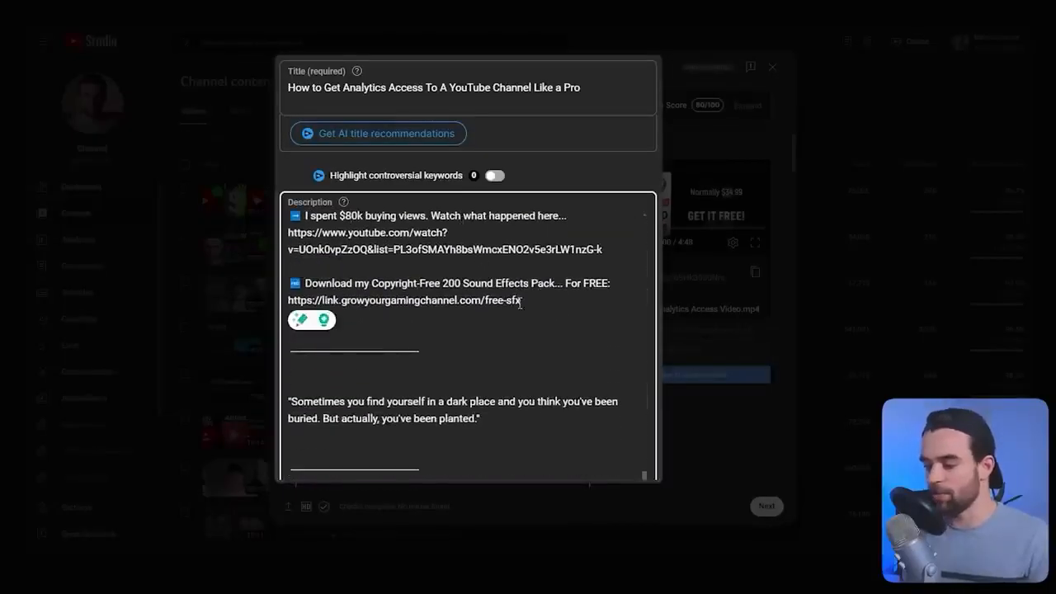
Examine the description's free 200 Sound Effects Pack offer and its link beneath the $80k call to action.
click(520, 300)
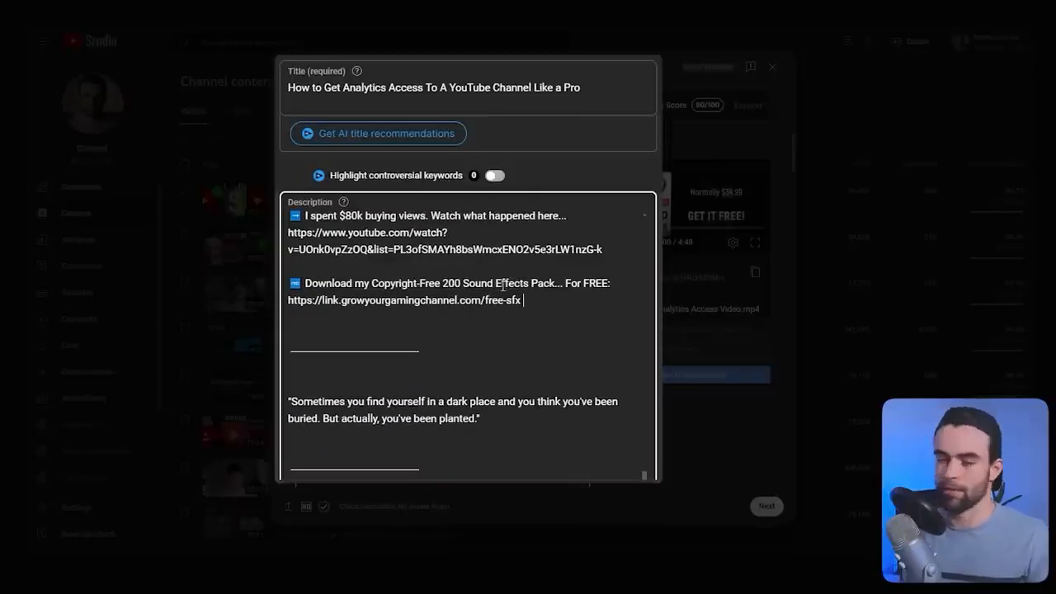
drag(543, 297, 307, 280)
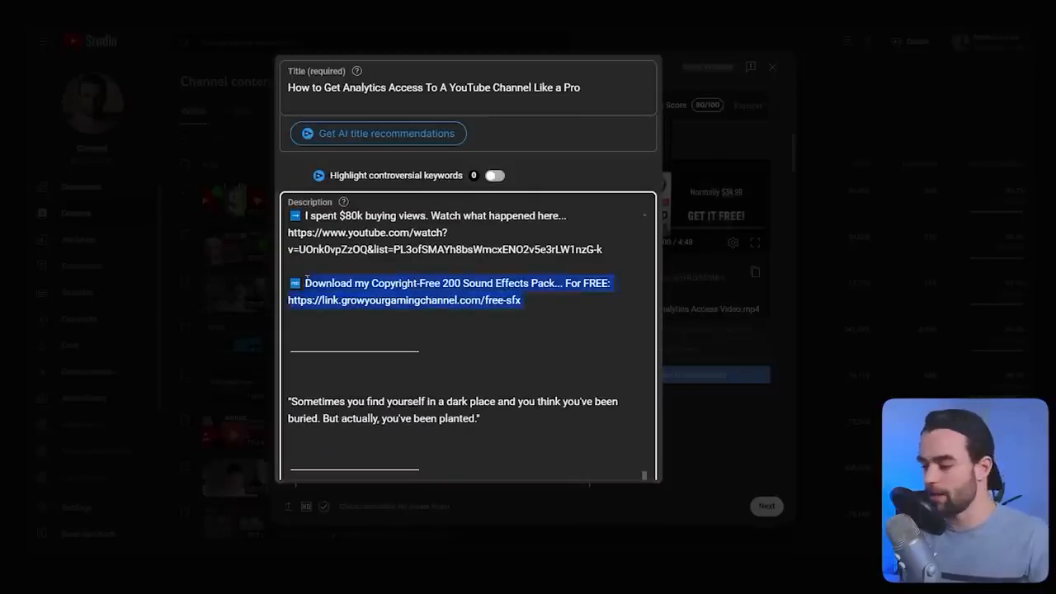
click(346, 269)
scroll(397, 283, down, 1)
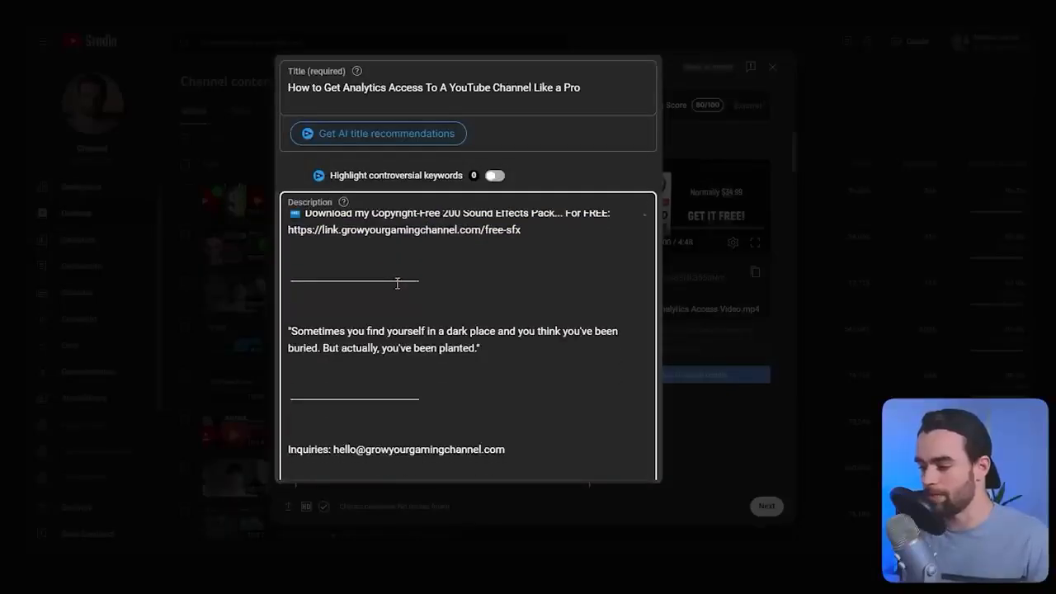
text(I spent $80k buying views. Watch what happened here... https://www.youtube.com/watch?v=UOnk0vpZzOQ&list=PL3ofSMAYh8bsWmcxENO2v5e3rLW1nzG-k)
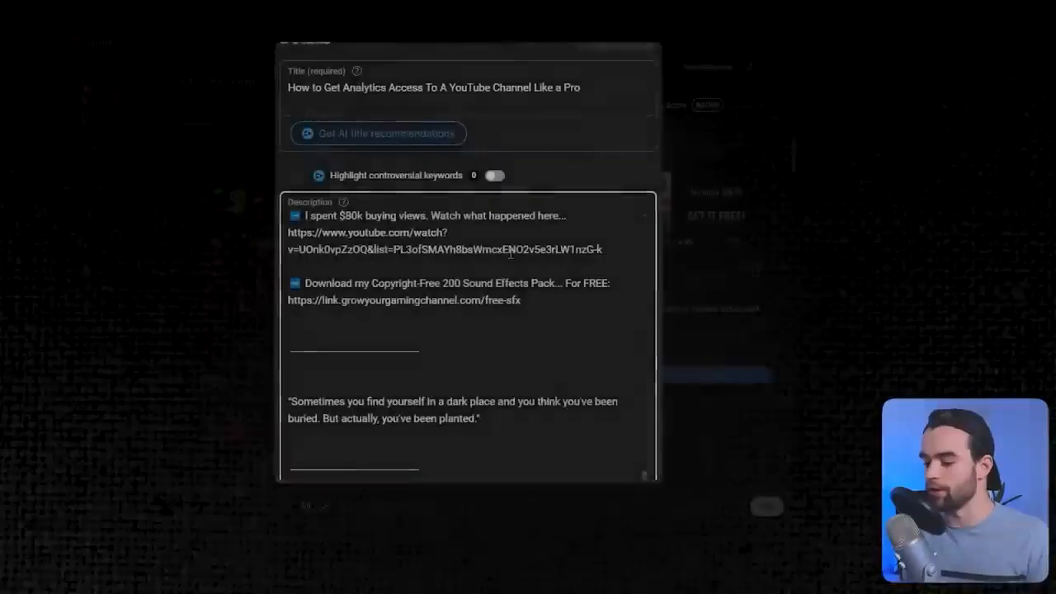
Review the description's motivational quote and the inquiries contact line below it.
scroll(511, 254, down, 3)
drag(480, 304, 288, 288)
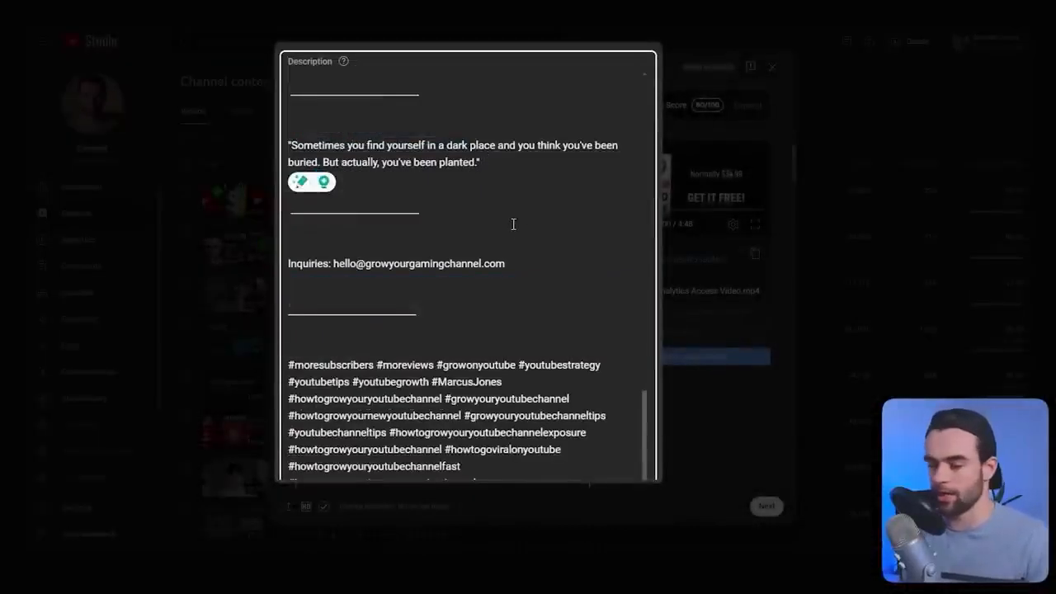
scroll(521, 231, down, 2)
scroll(528, 165, up, 1)
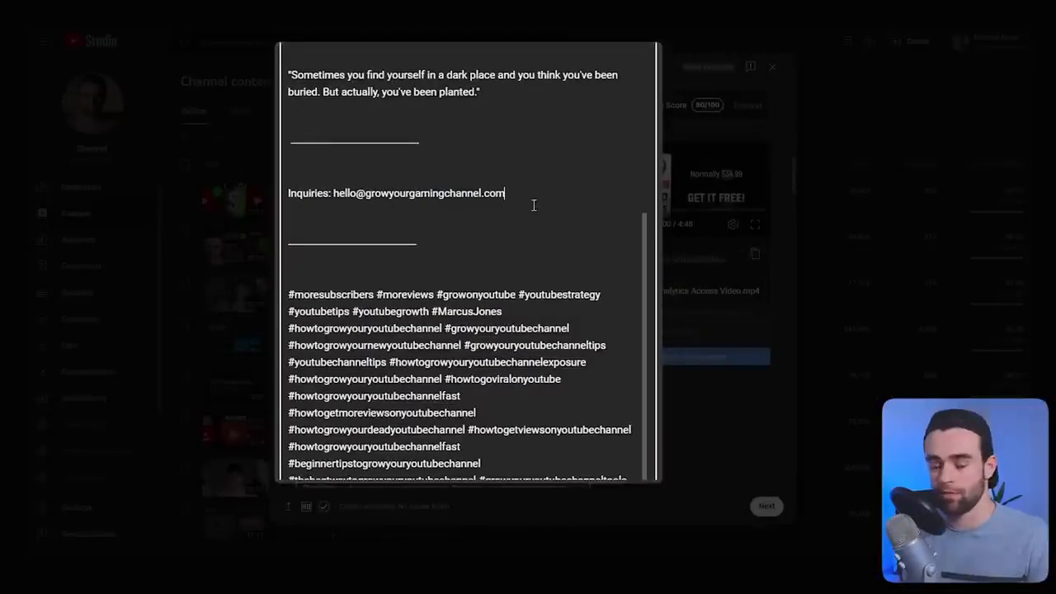
scroll(533, 205, down, 1)
Review the block of hashtags at the end of the description.
drag(289, 223, 546, 460)
click(522, 254)
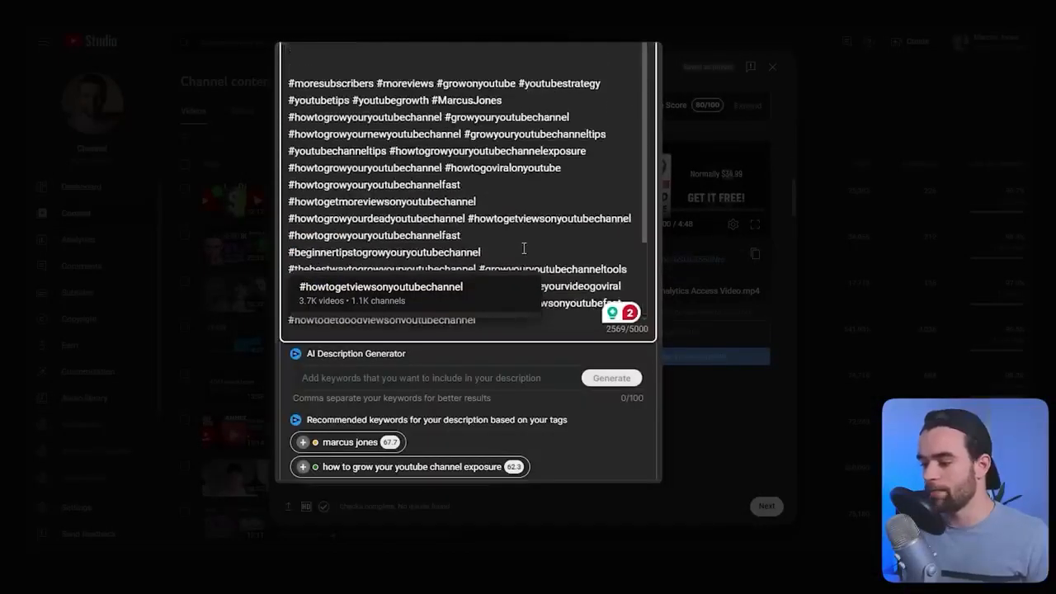
click(482, 57)
scroll(482, 55, up, 1)
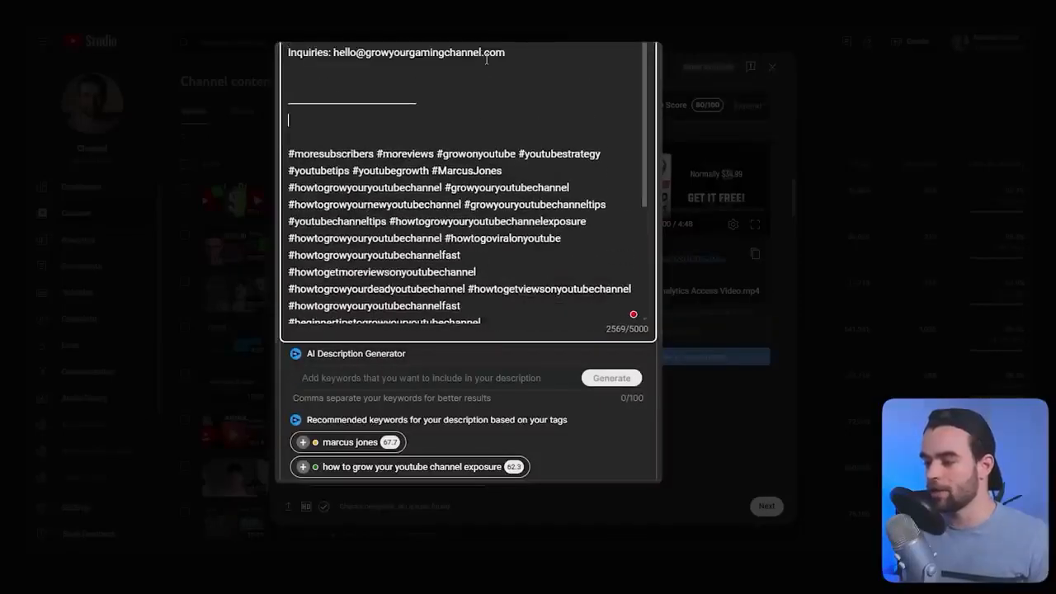
scroll(449, 118, down, 3)
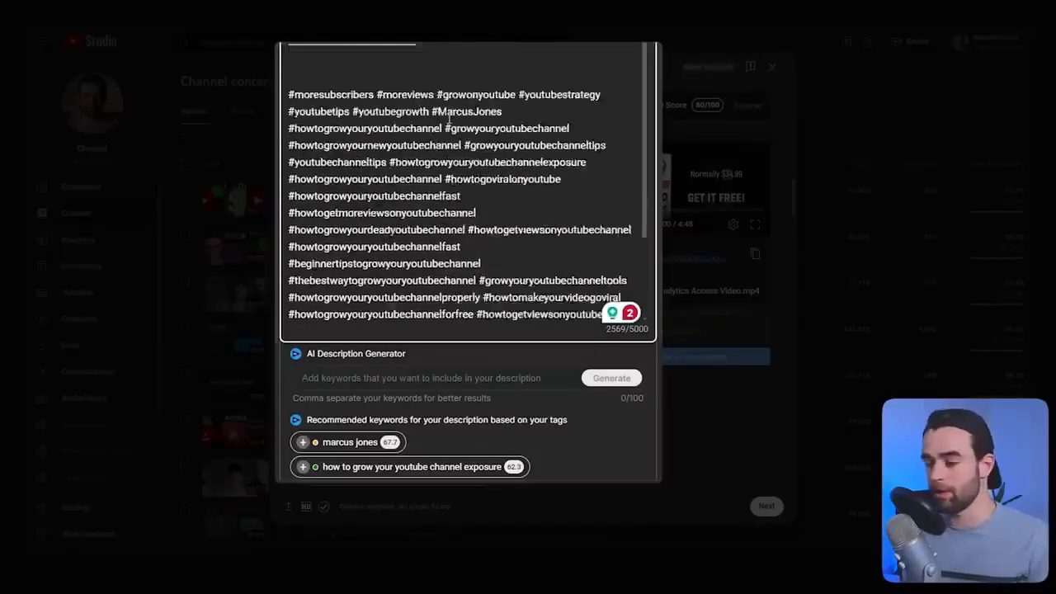
scroll(521, 183, up, 1)
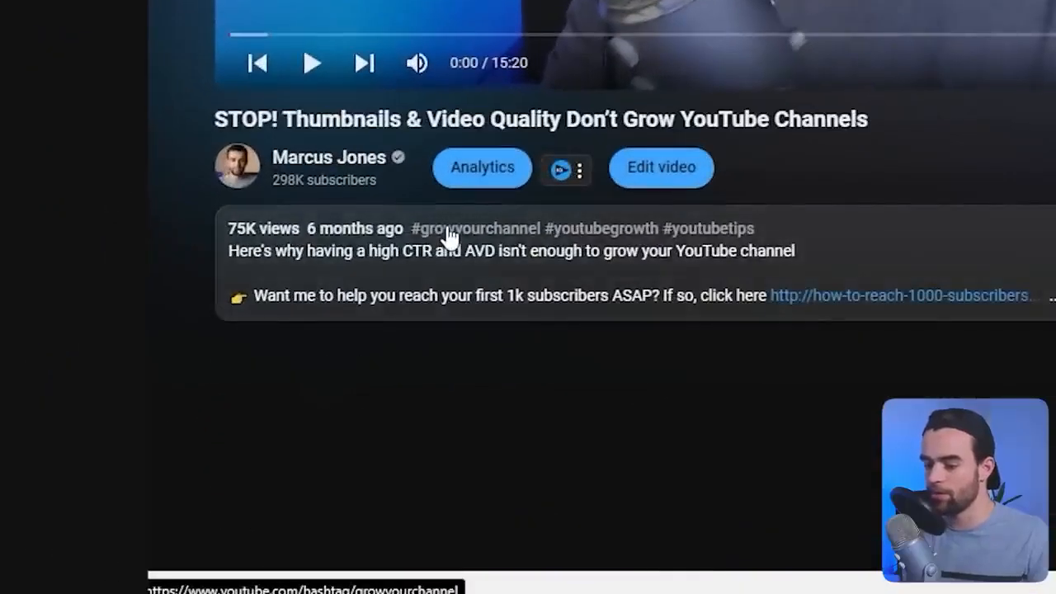
Open the #growyourchannel hashtag above the published video's description and browse the videos listed under it.
click(448, 236)
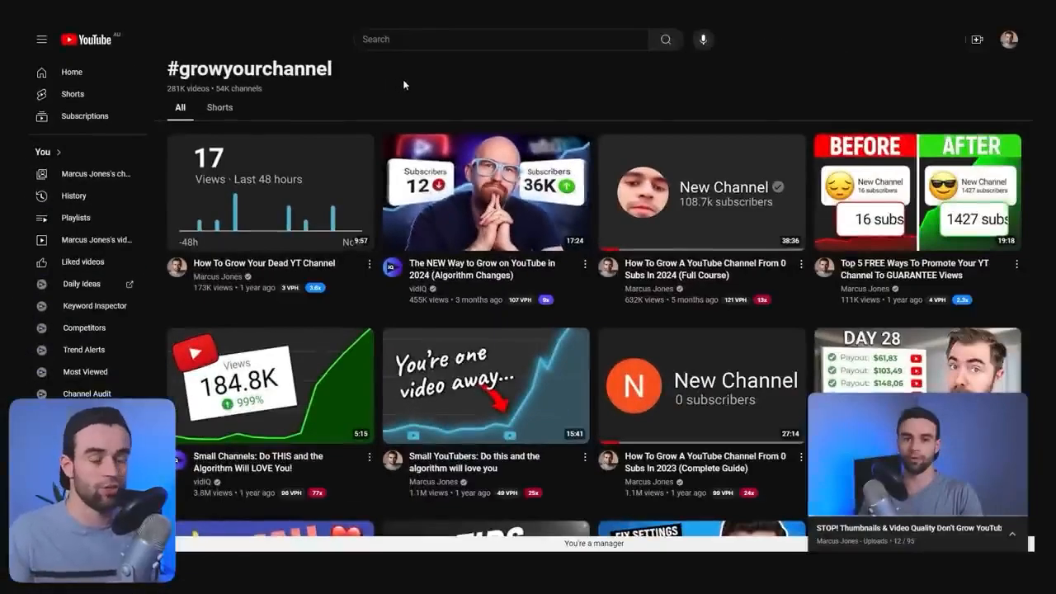
scroll(541, 68, down, 2)
scroll(542, 68, down, 6)
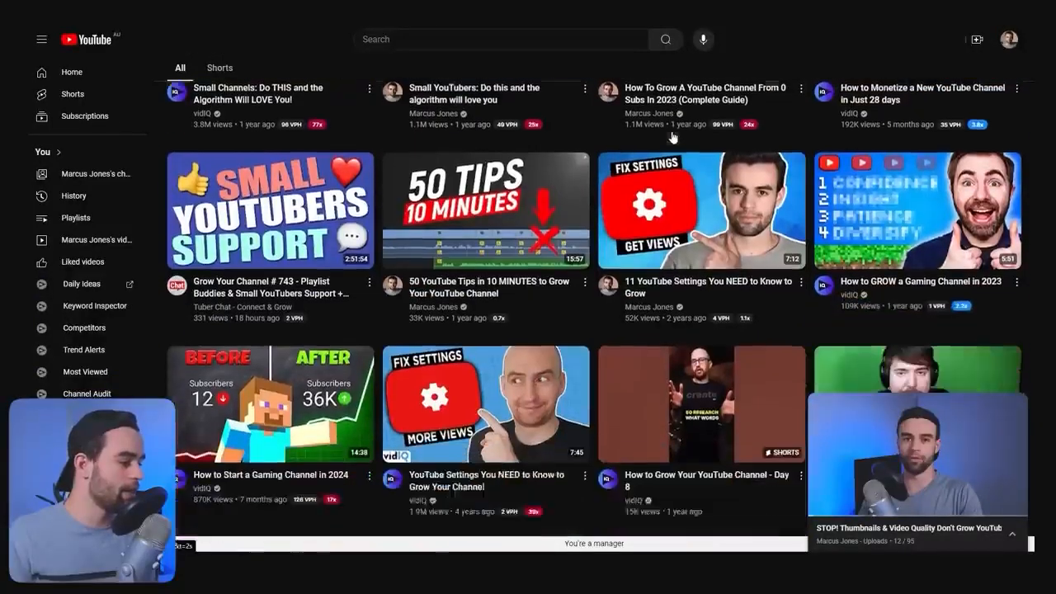
scroll(669, 140, down, 5)
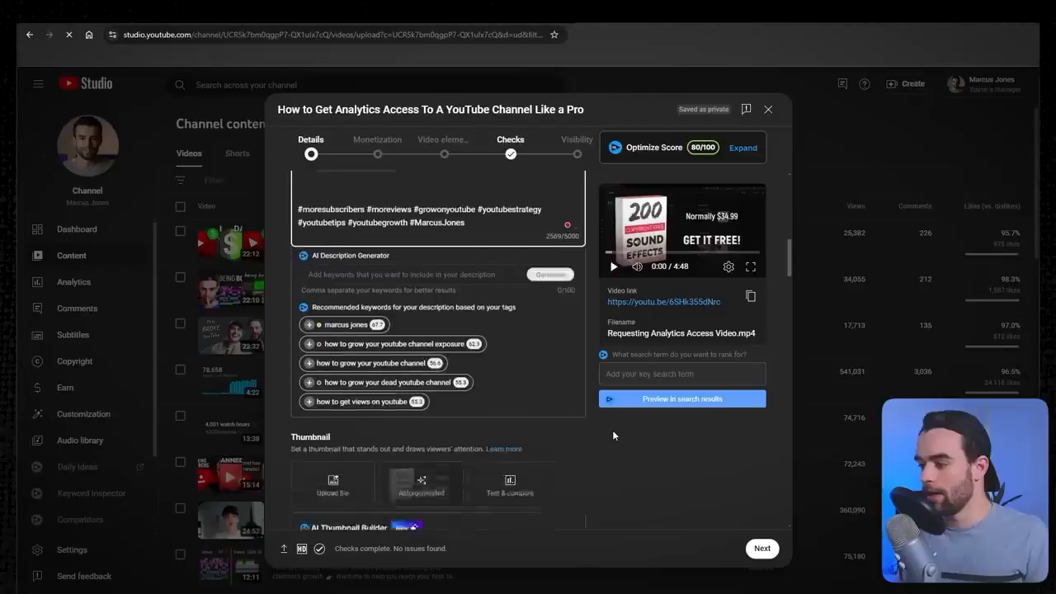
Move past the description to the Thumbnail section of the upload details.
scroll(631, 409, down, 5)
scroll(524, 369, up, 1)
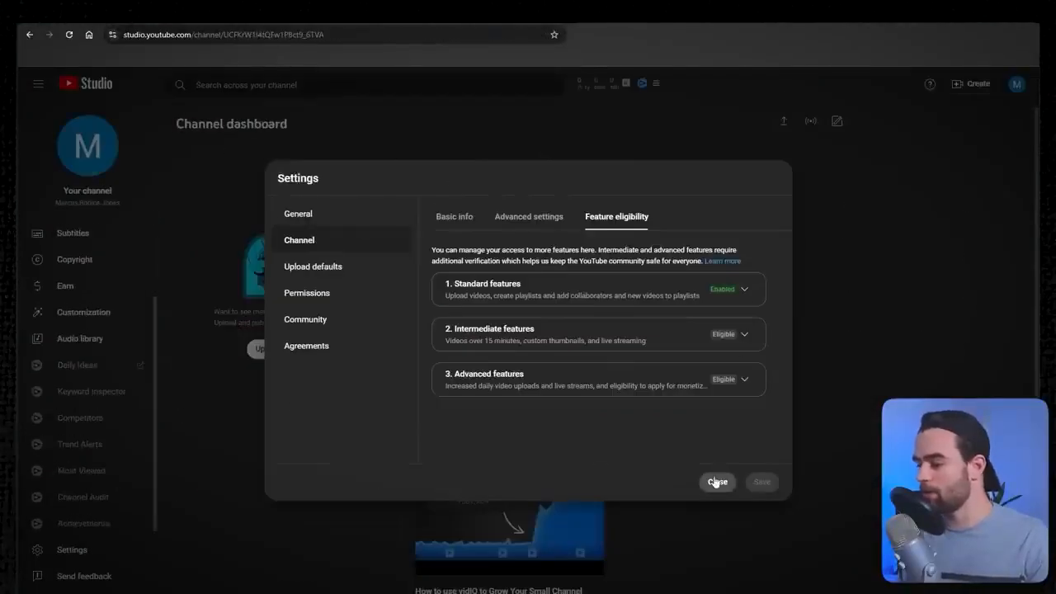
Close and reopen the new channel's settings and show its feature eligibility.
click(716, 482)
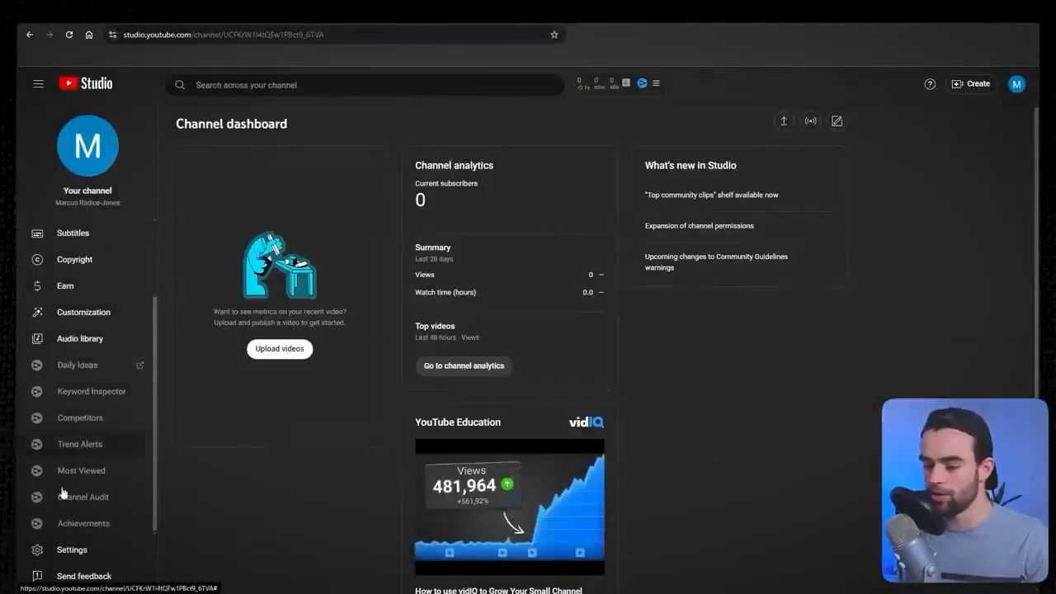
click(79, 550)
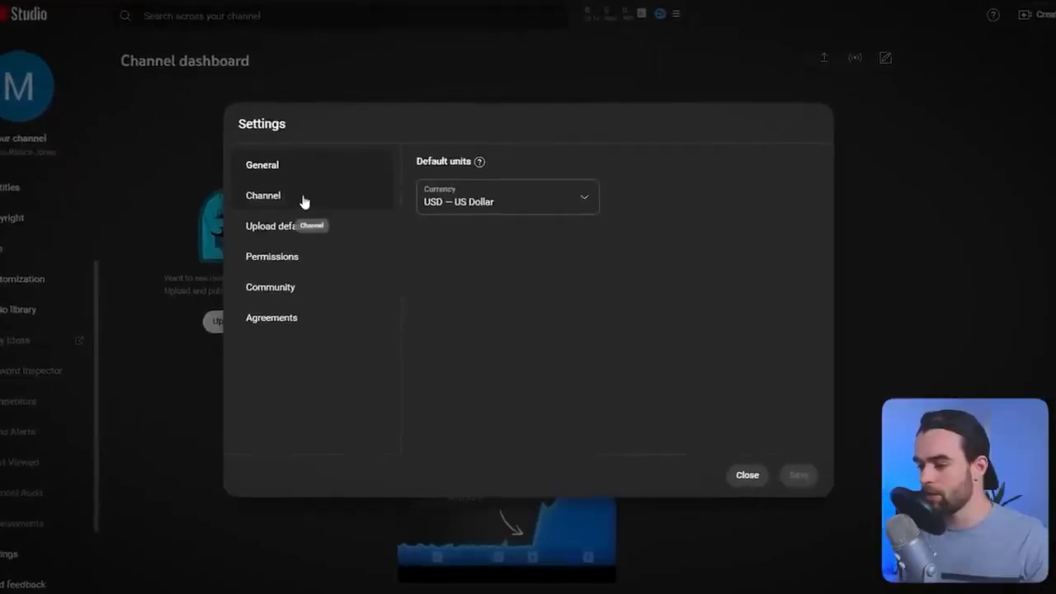
click(304, 200)
click(615, 169)
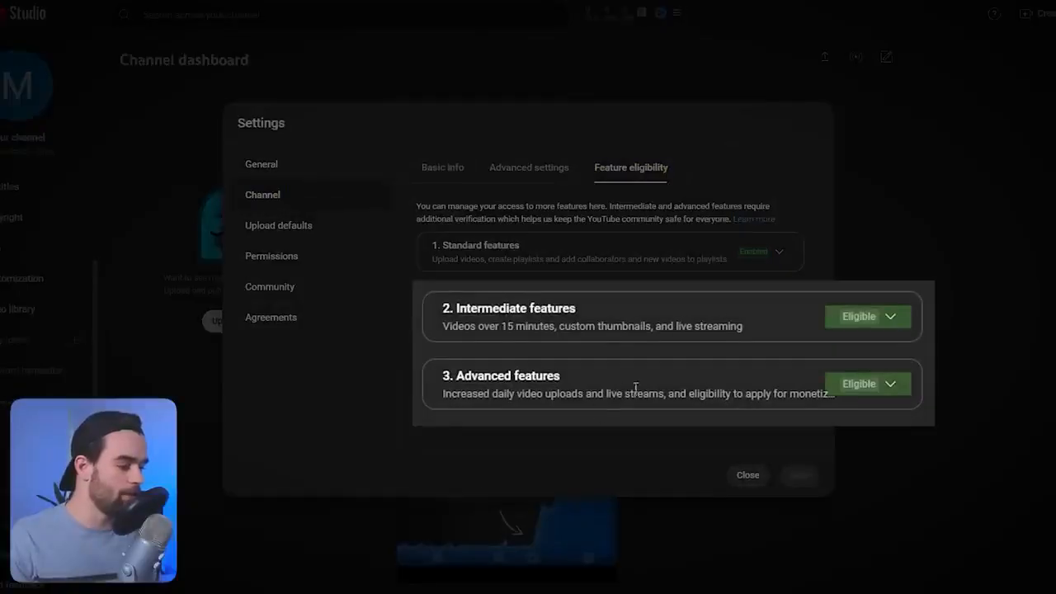
Expand the Intermediate and Advanced features and examine their benefits and verification requirements, including custom thumbnails.
scroll(814, 297, down, 2)
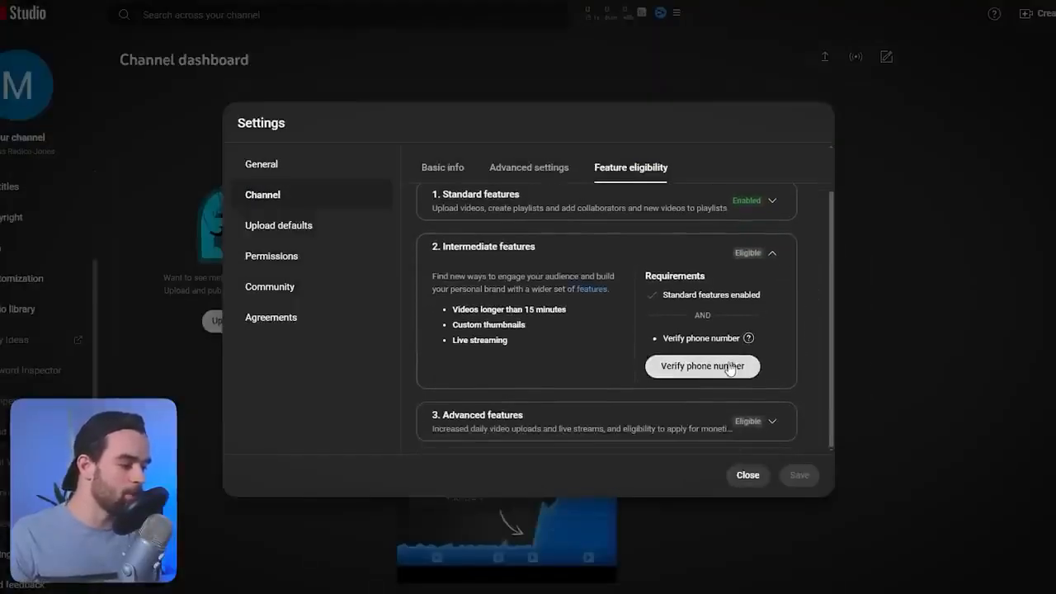
click(767, 416)
scroll(812, 335, down, 3)
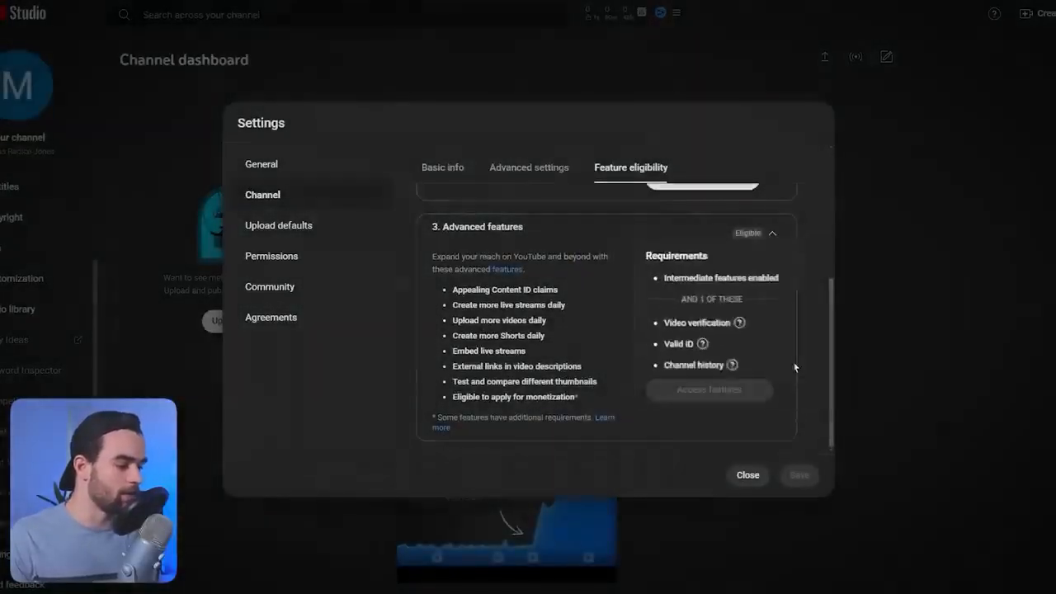
scroll(795, 359, up, 3)
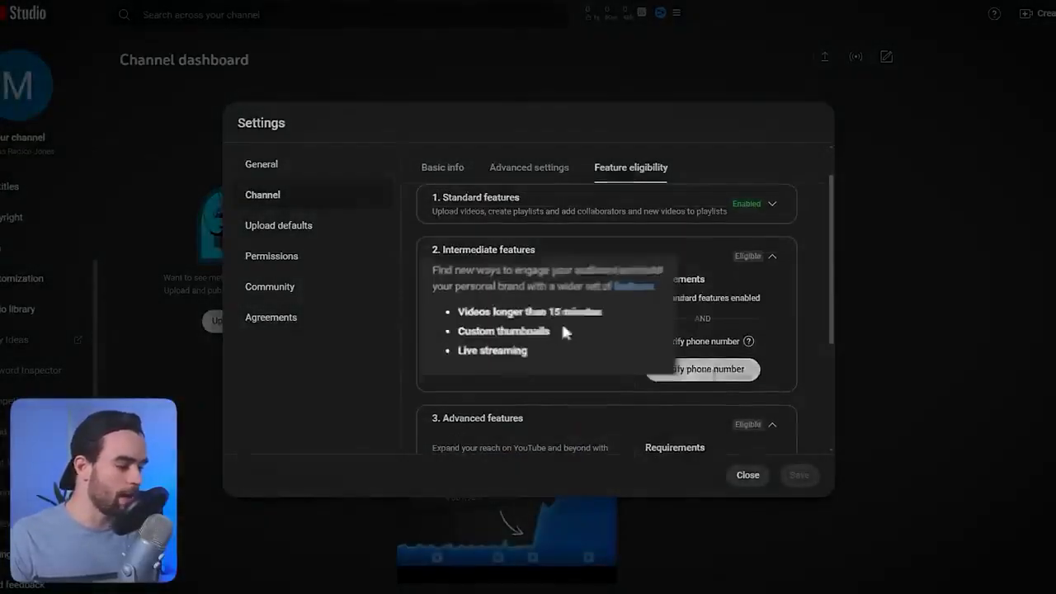
drag(565, 332, 476, 338)
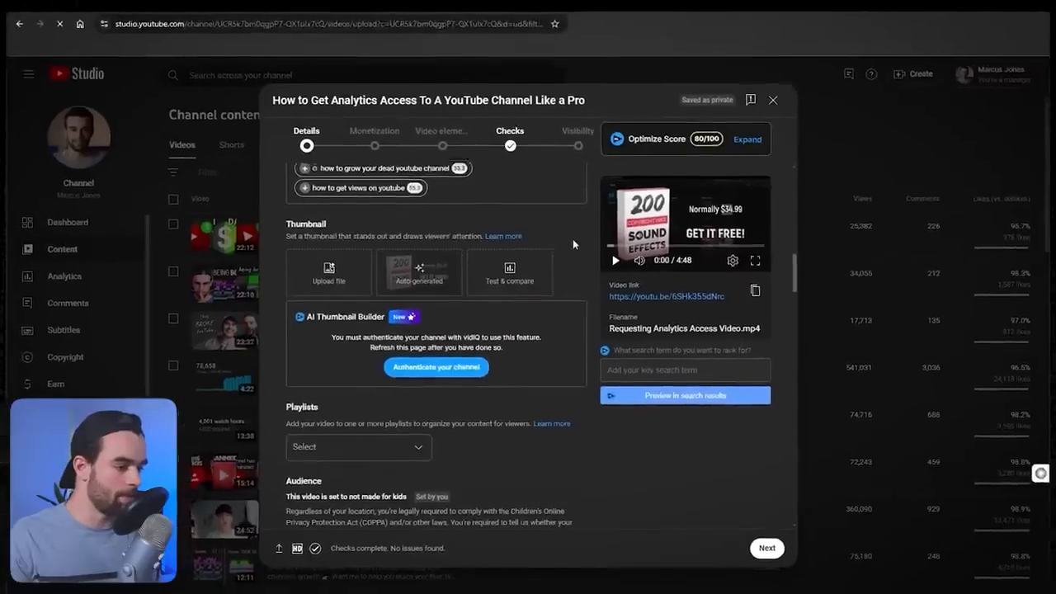
Return to the video upload and examine the Upload file, Auto-generated and Test & compare thumbnail options.
scroll(575, 244, up, 3)
scroll(587, 244, down, 3)
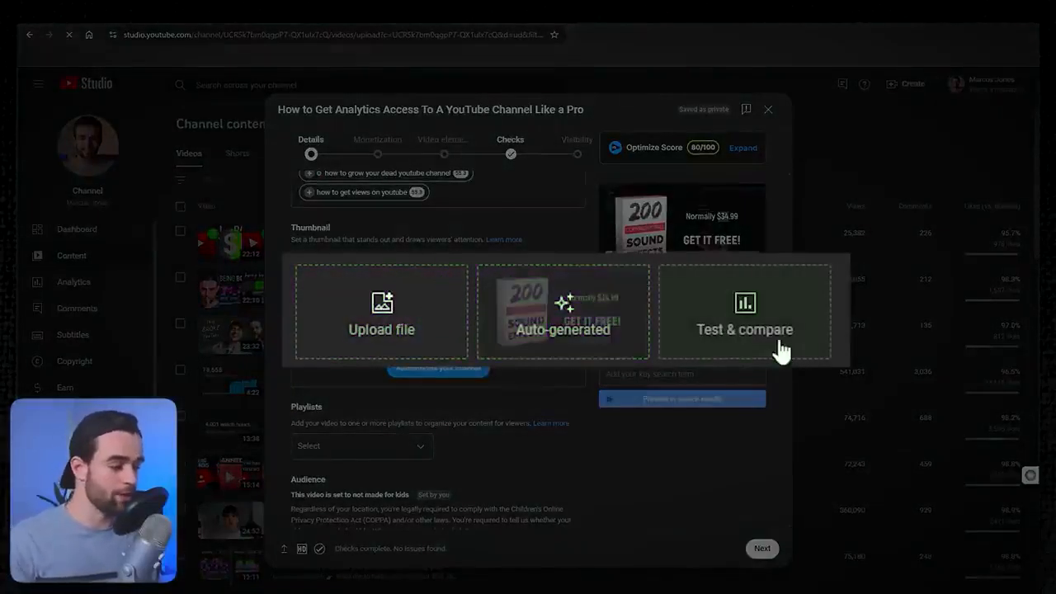
Set up a Test & compare for the video's thumbnail with three uploaded images and finish the setup.
click(746, 309)
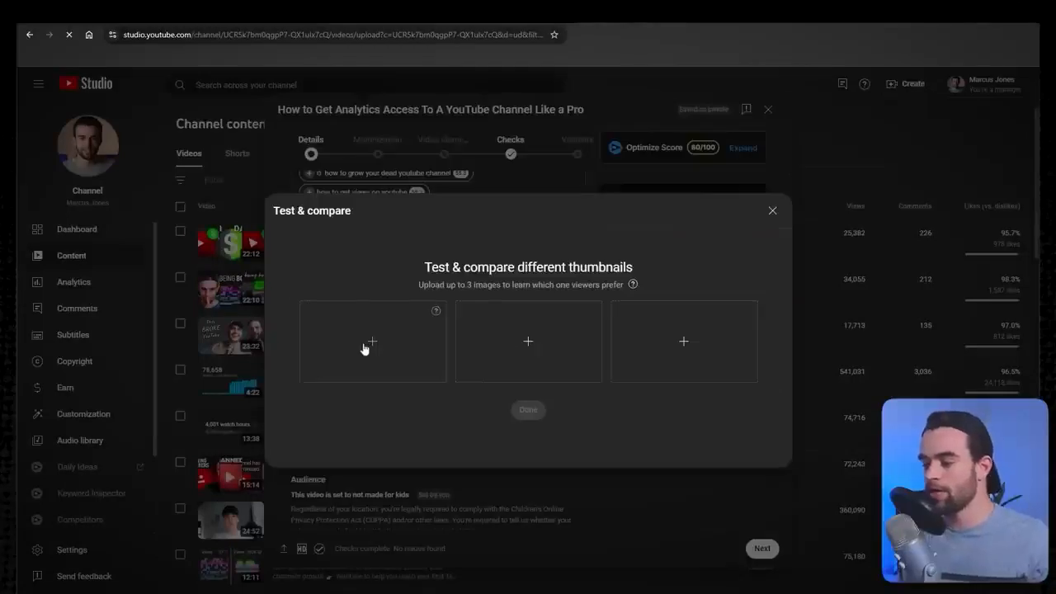
click(364, 343)
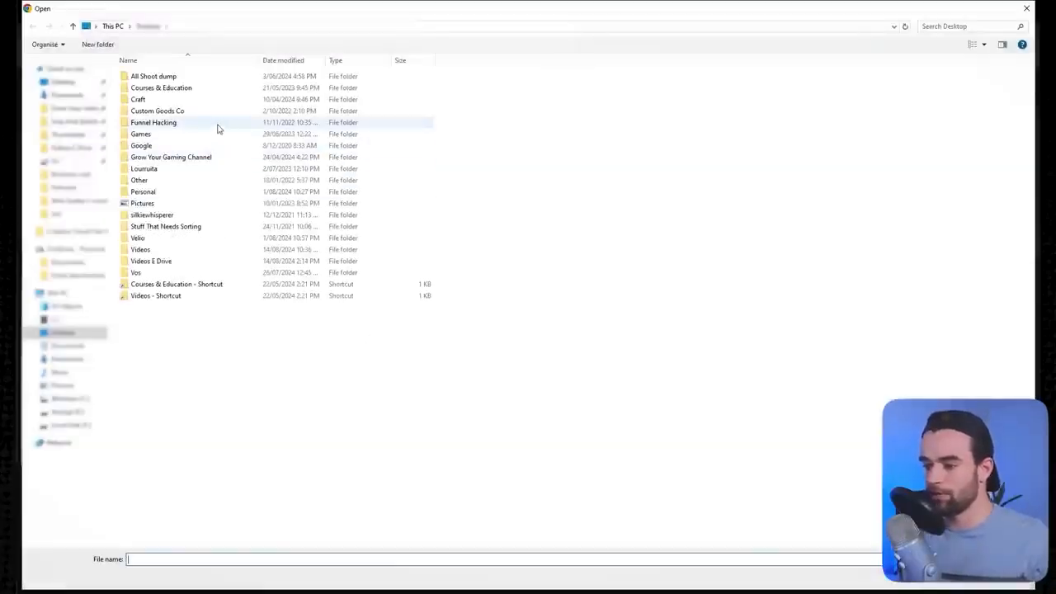
click(270, 160)
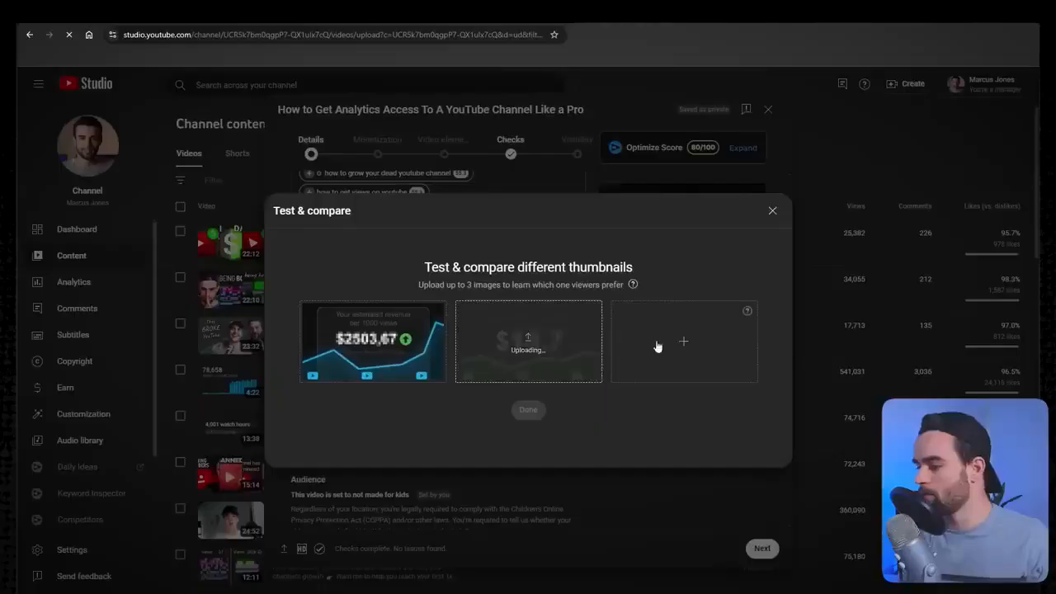
click(652, 344)
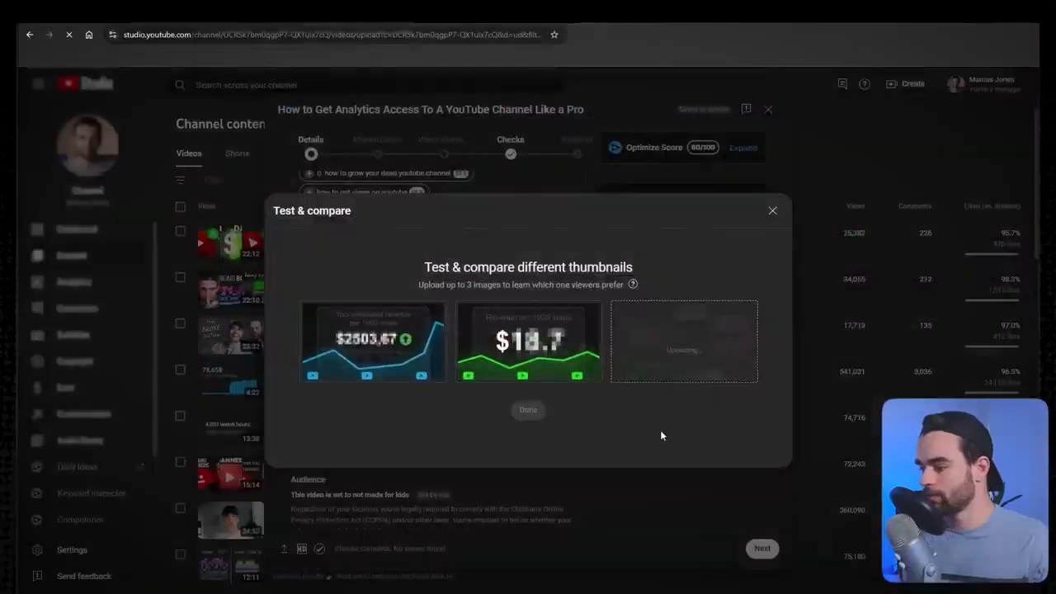
click(526, 409)
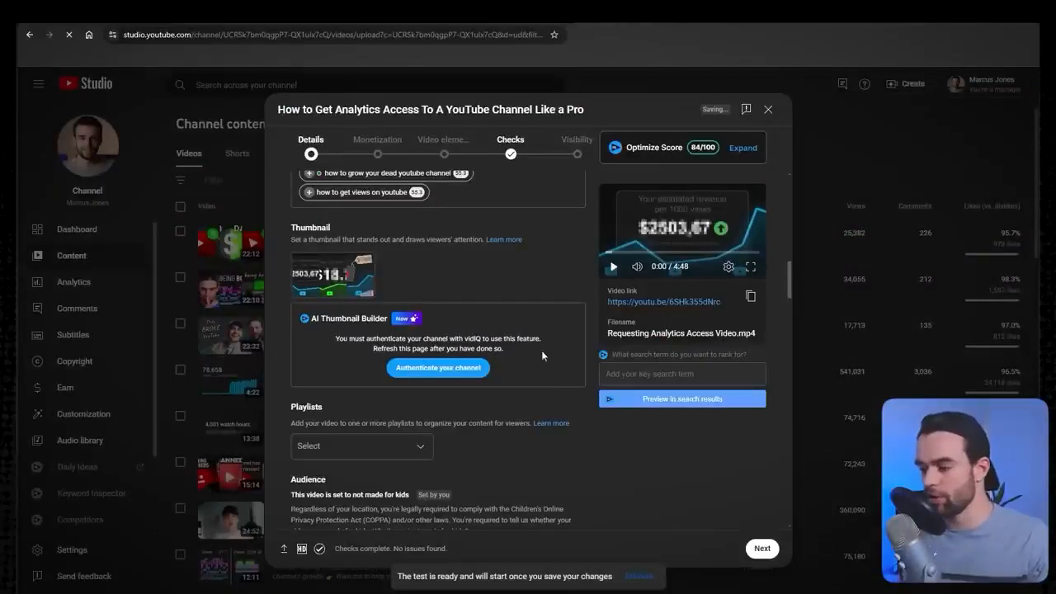
scroll(514, 255, up, 1)
scroll(513, 259, down, 2)
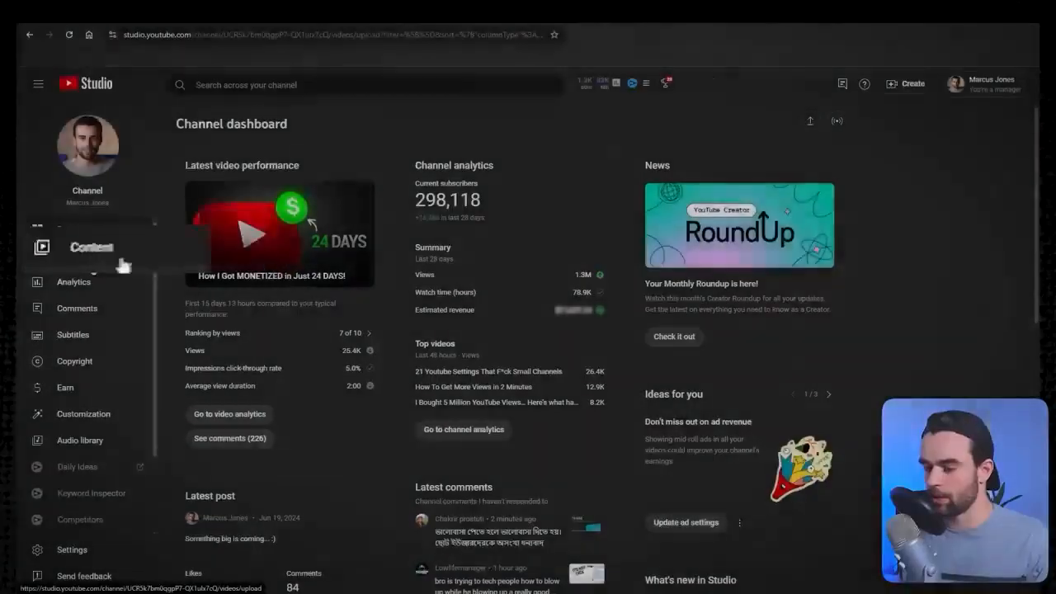
Open the thumbnail test report of the video "how to create a killer youtube short" and compare the three thumbnails' watch time shares.
click(99, 258)
click(285, 381)
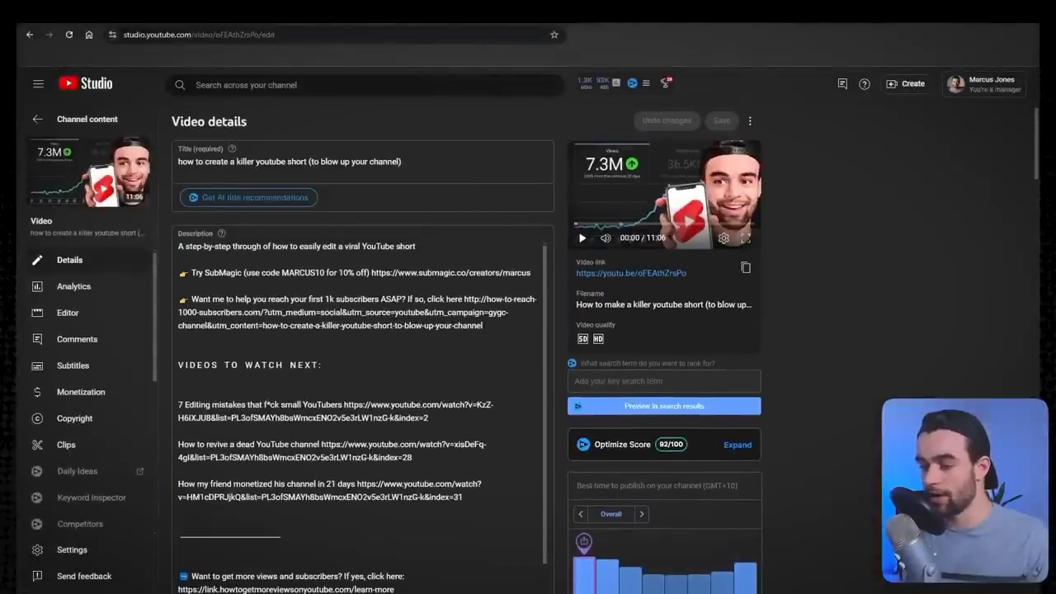
scroll(319, 358, down, 5)
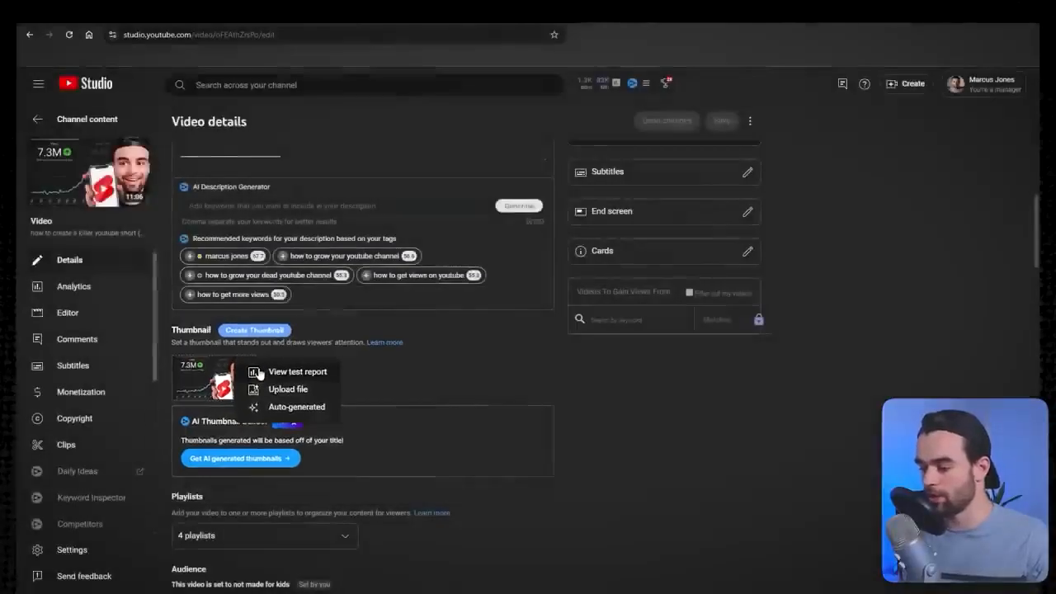
click(297, 360)
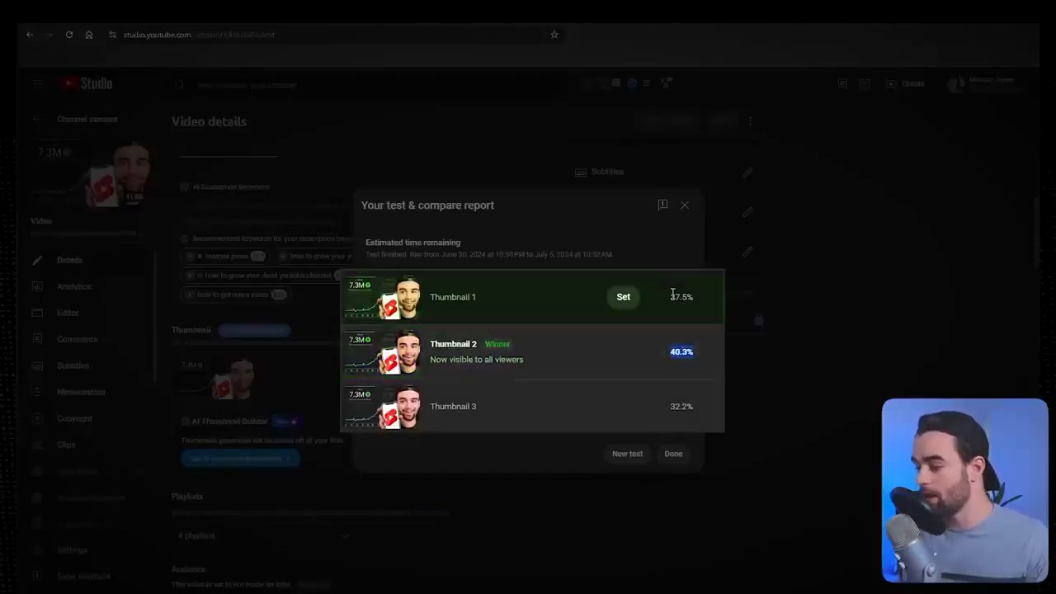
drag(671, 297, 698, 297)
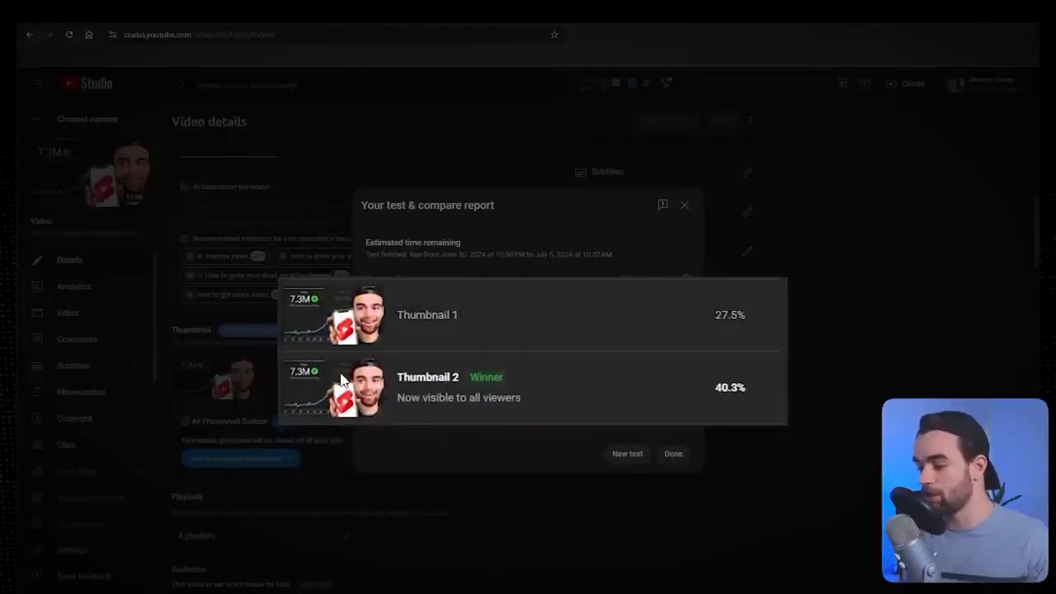
mouse_move(361, 341)
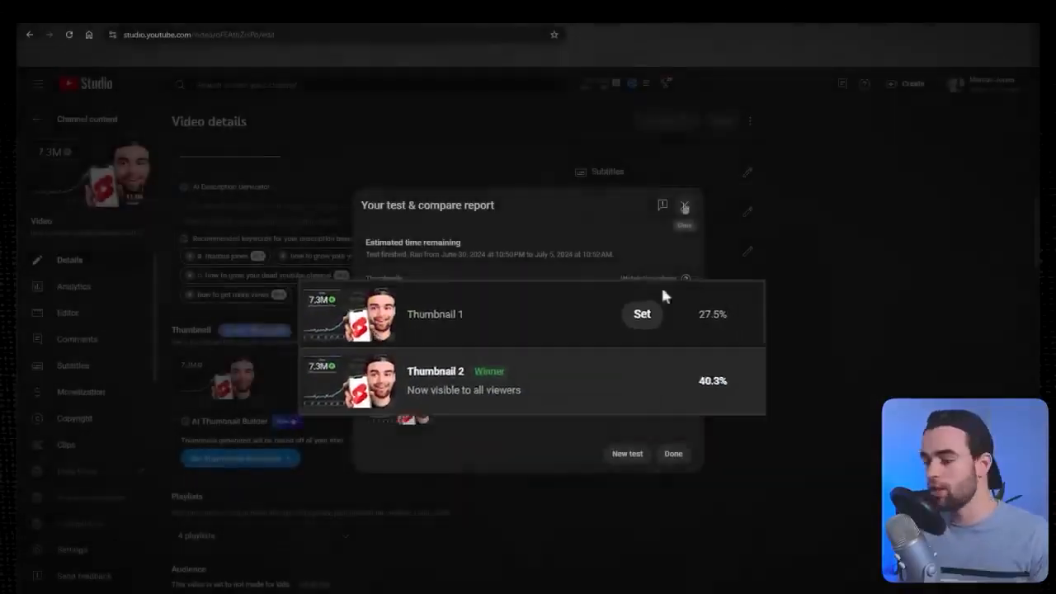
click(683, 206)
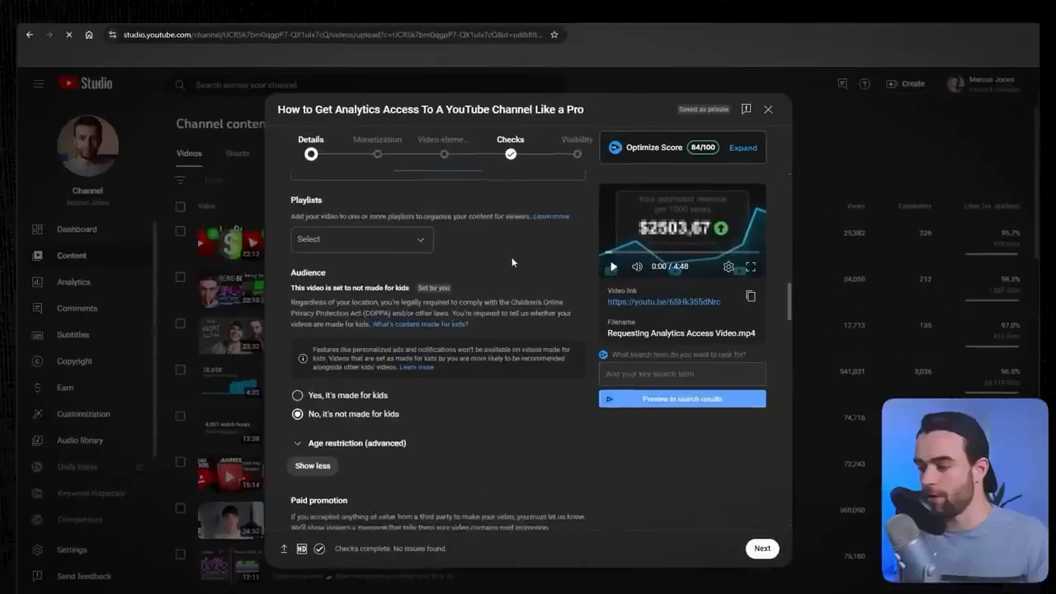
Add the video to several playlists, including How To Grow Your YouTube Channel, Must-Watch Videos (Full Method) and Videos Every Small YouTuber Needs To Watch.
scroll(512, 262, up, 1)
scroll(464, 261, down, 1)
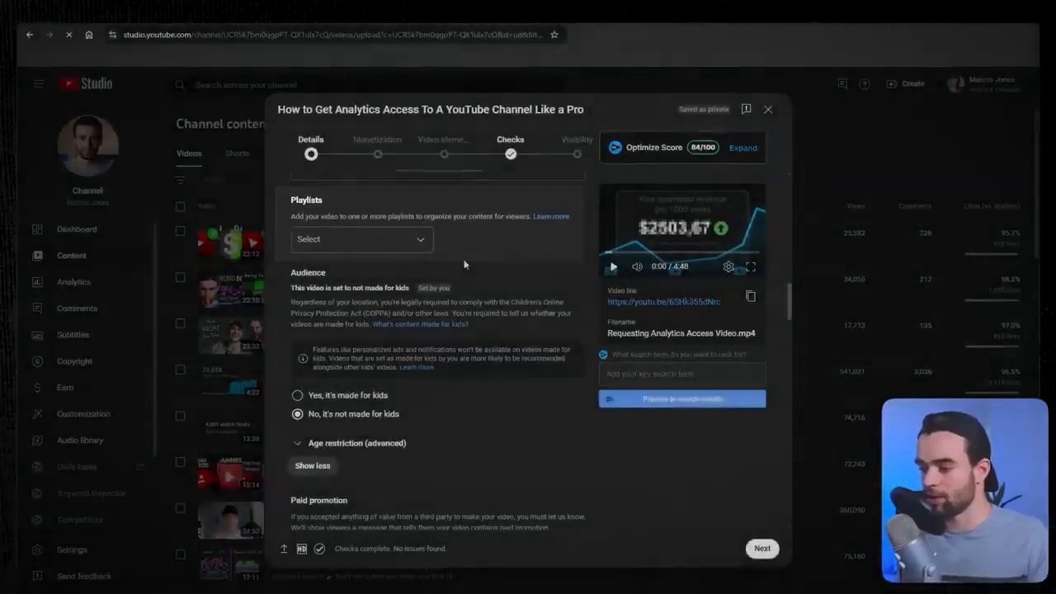
click(407, 238)
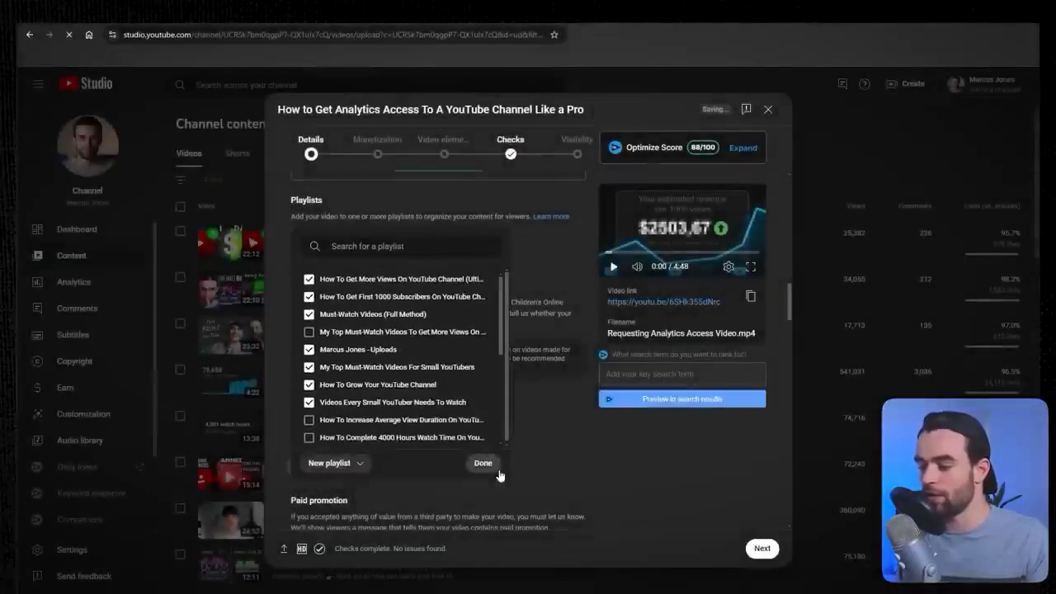
click(493, 465)
Examine the made-for-kids Audience setting and the YouTube Help article explaining its COPPA requirements.
scroll(341, 316, down, 1)
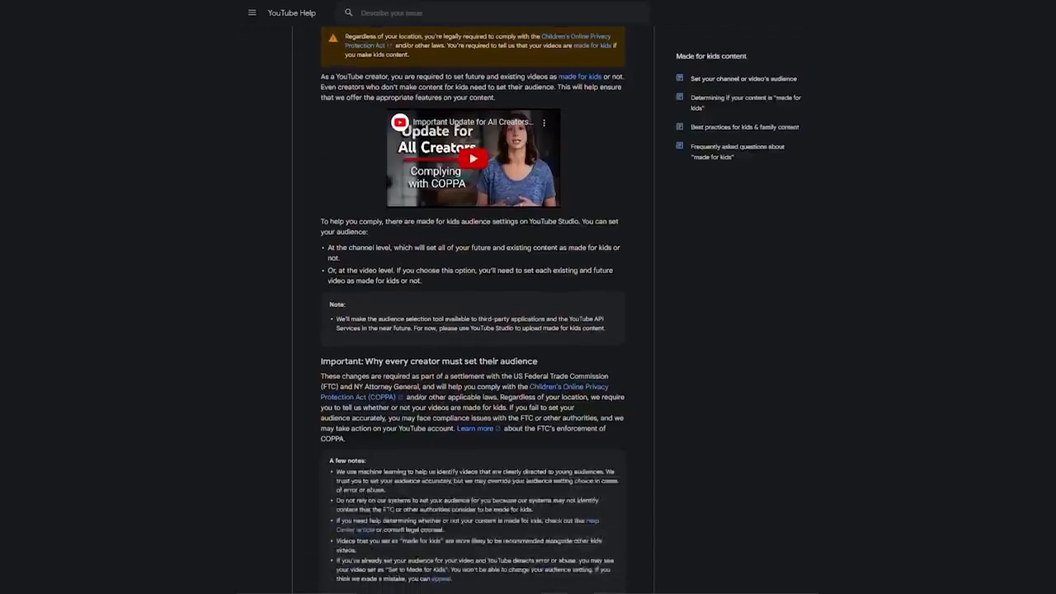
scroll(470, 297, down, 15)
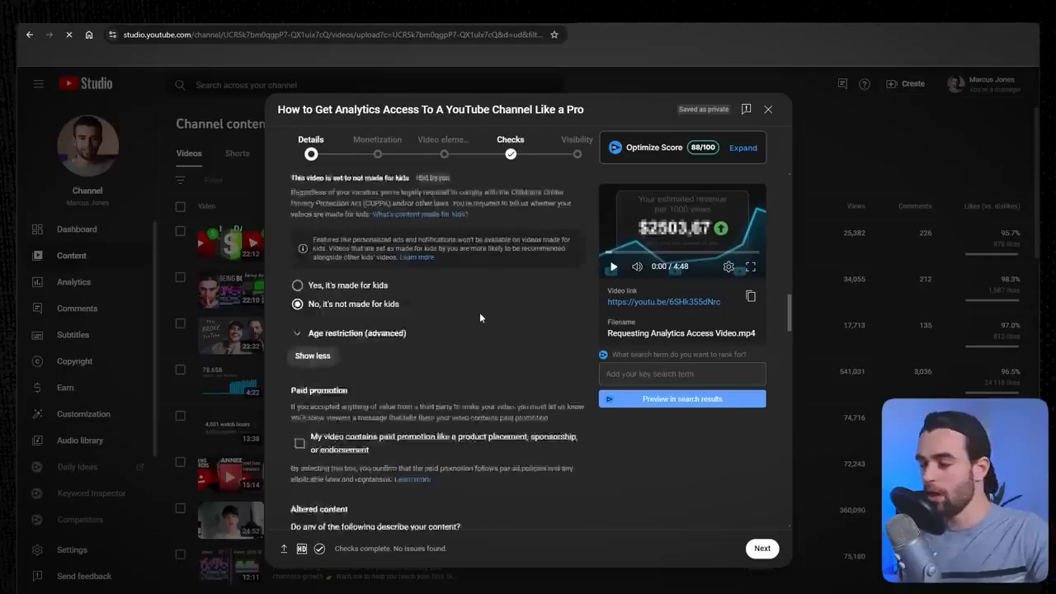
scroll(479, 312, down, 3)
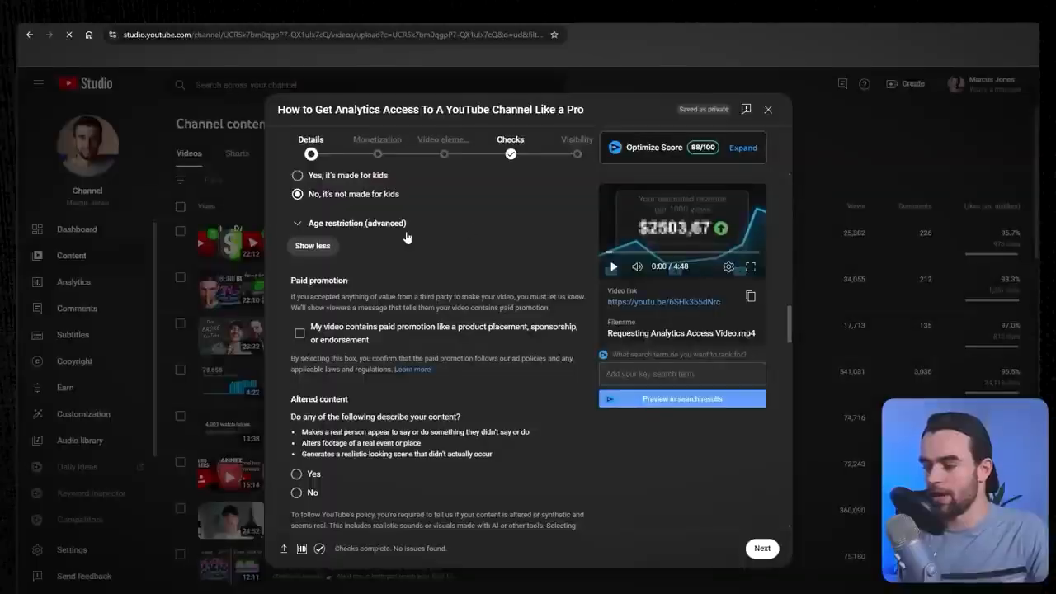
Mark the video as containing paid promotion, and clear that declaration again.
scroll(482, 232, down, 3)
scroll(483, 236, up, 2)
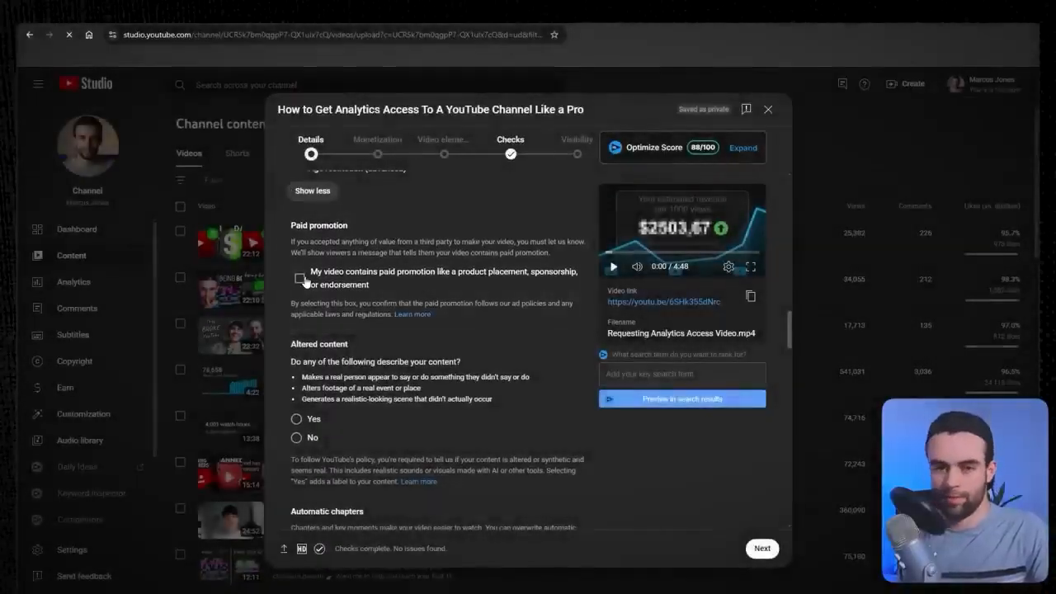
click(300, 279)
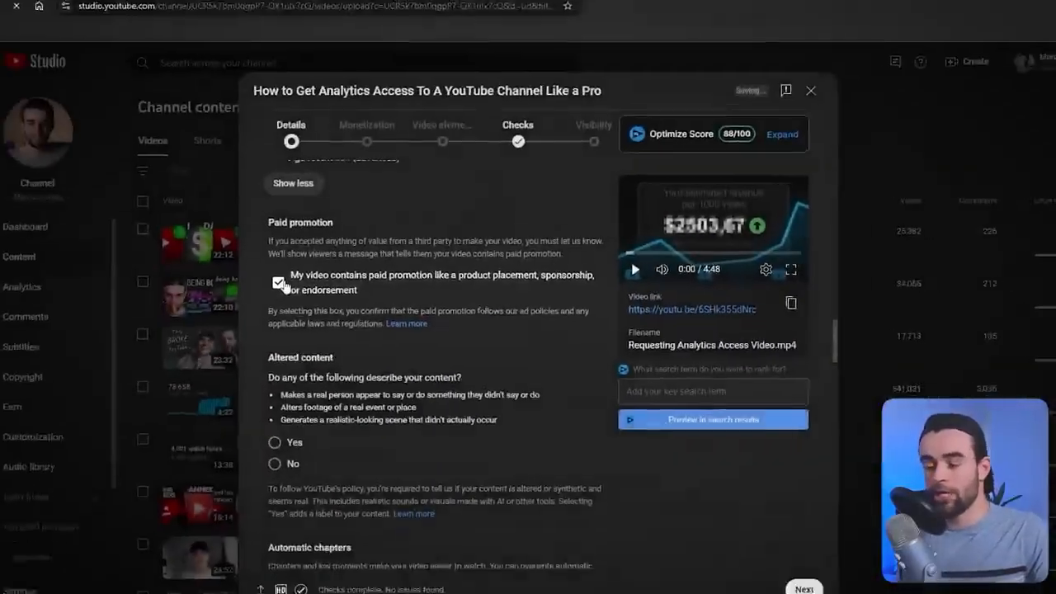
click(168, 308)
Answer No to the Altered content question for the video.
scroll(318, 227, down, 1)
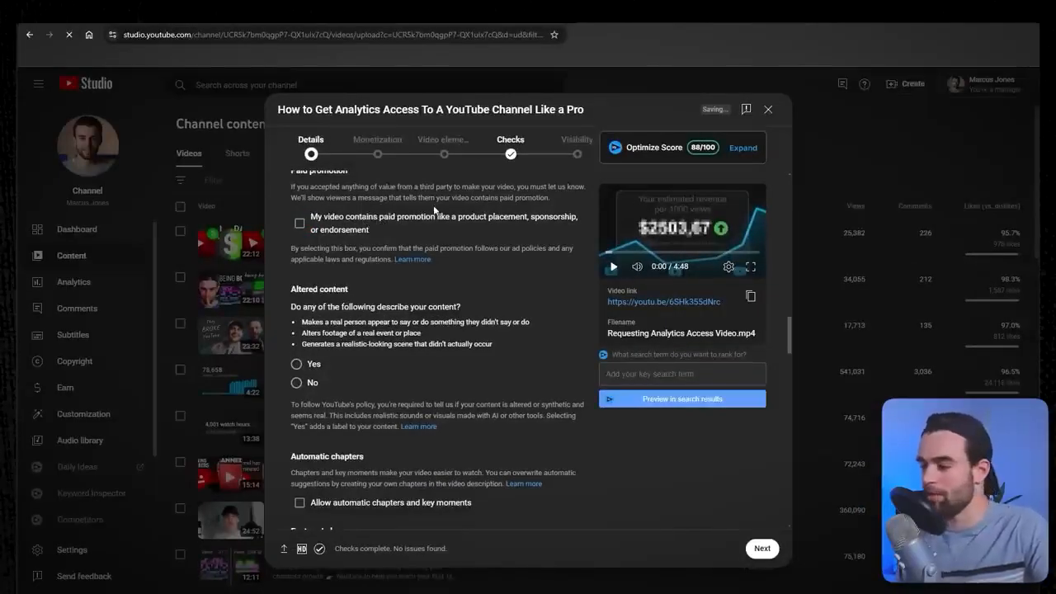
scroll(434, 210, down, 1)
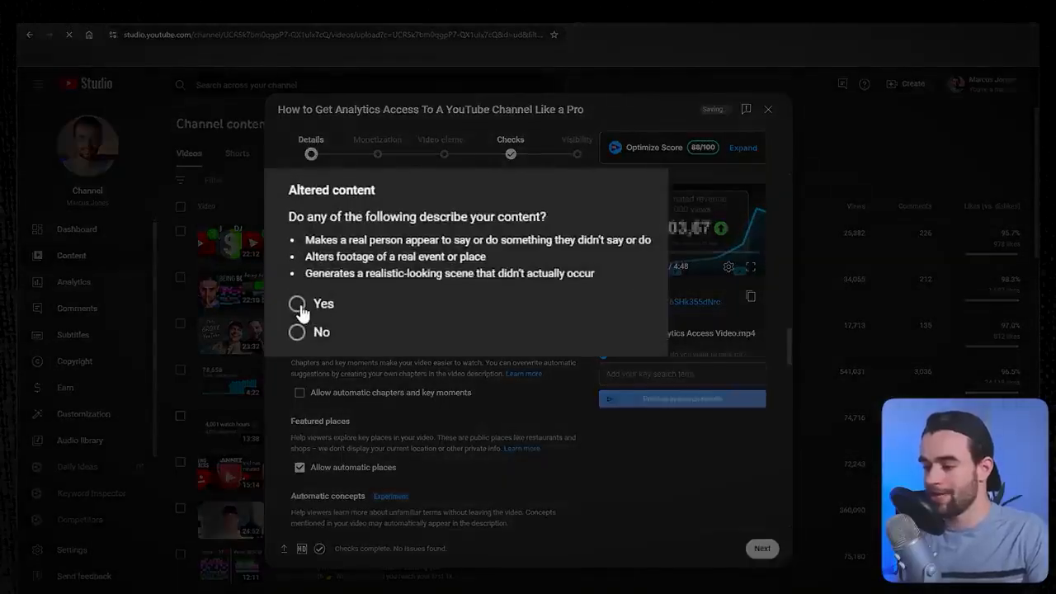
click(297, 330)
Add chapter timestamps above VIDEOS TO WATCH NEXT in the description: 0:00 Intro, 0:20 Point 1, 0:50 Point 2 and 1:50 Point 3.
scroll(366, 257, up, 4)
scroll(364, 251, down, 5)
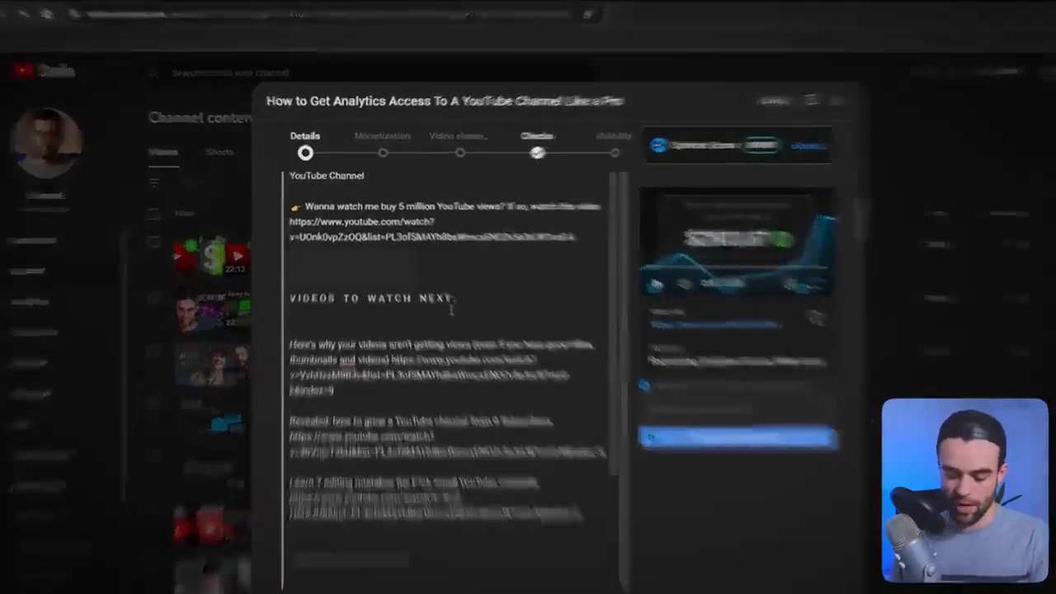
text(0:00)
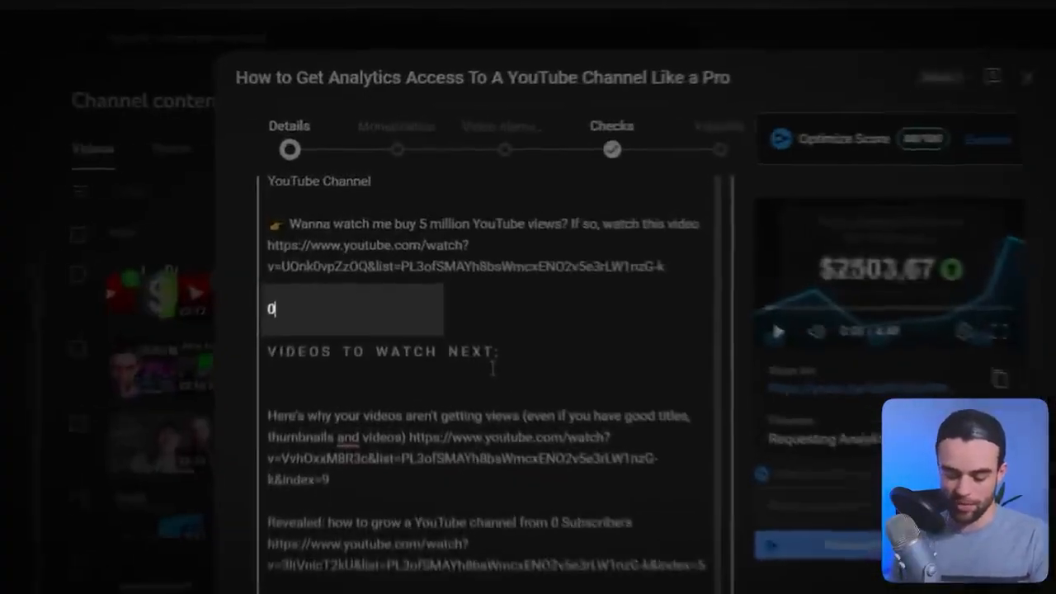
text( Intro)
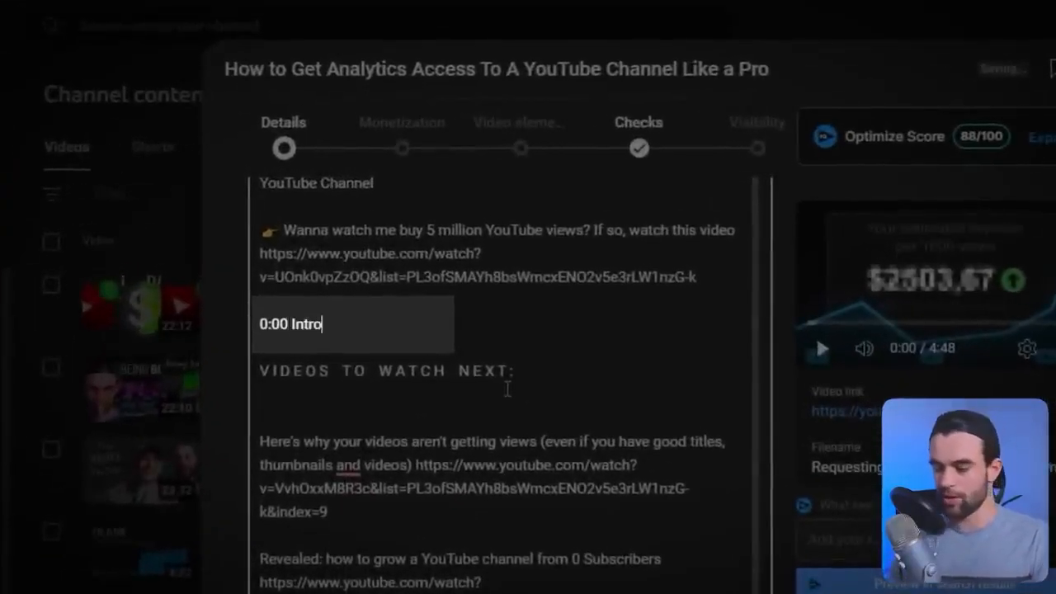
key(Return)
key(Return)
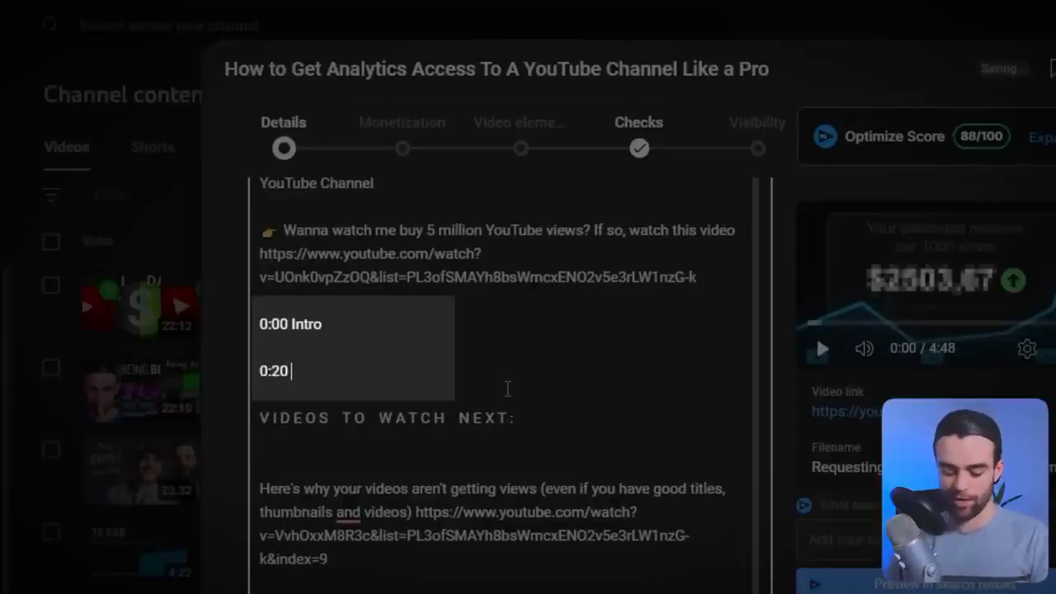
text(Point 1)
key(Return)
key(Return)
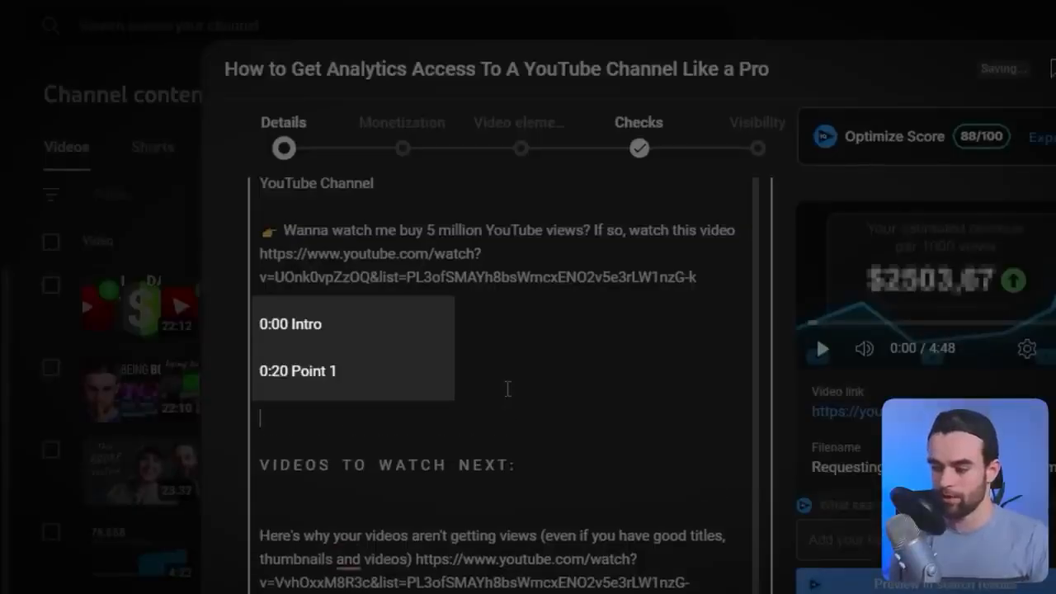
text(0:50)
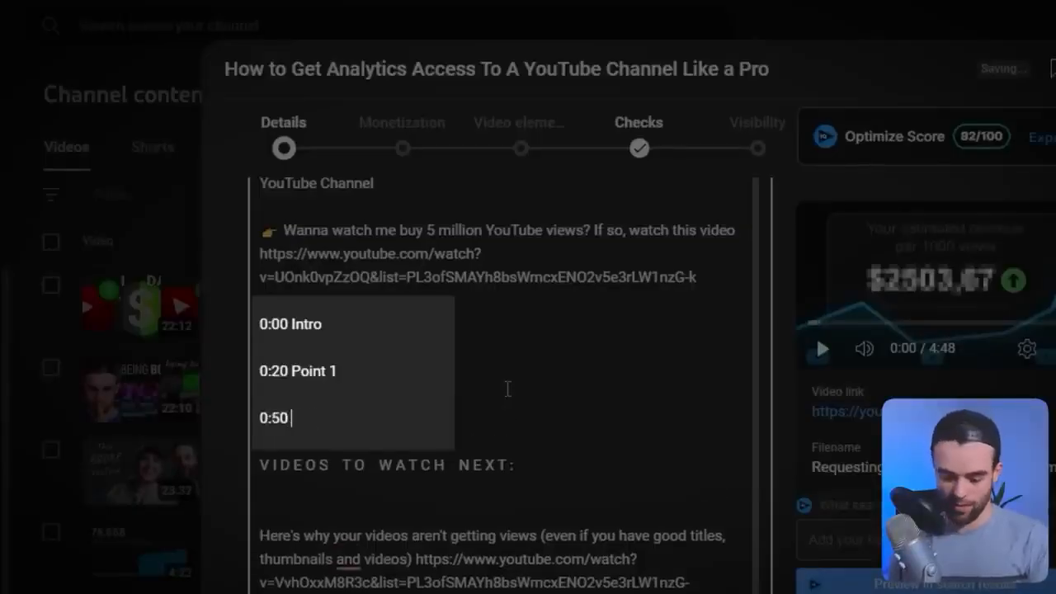
text( Point 2)
key(Return)
key(Return)
text(1:50 Point)
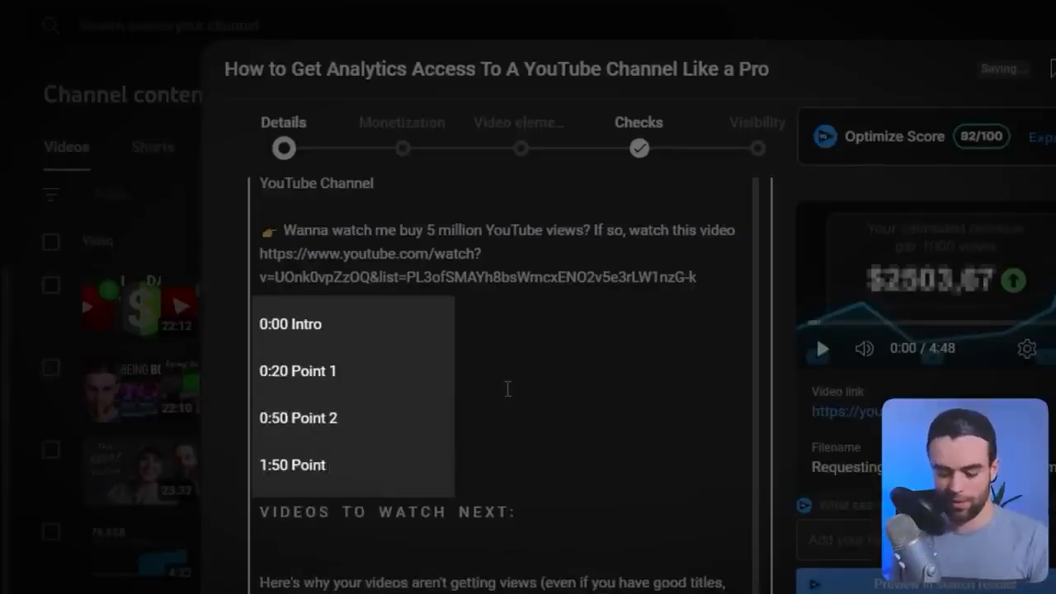
Remove the blank lines between the chapter timestamps in the description.
click(330, 441)
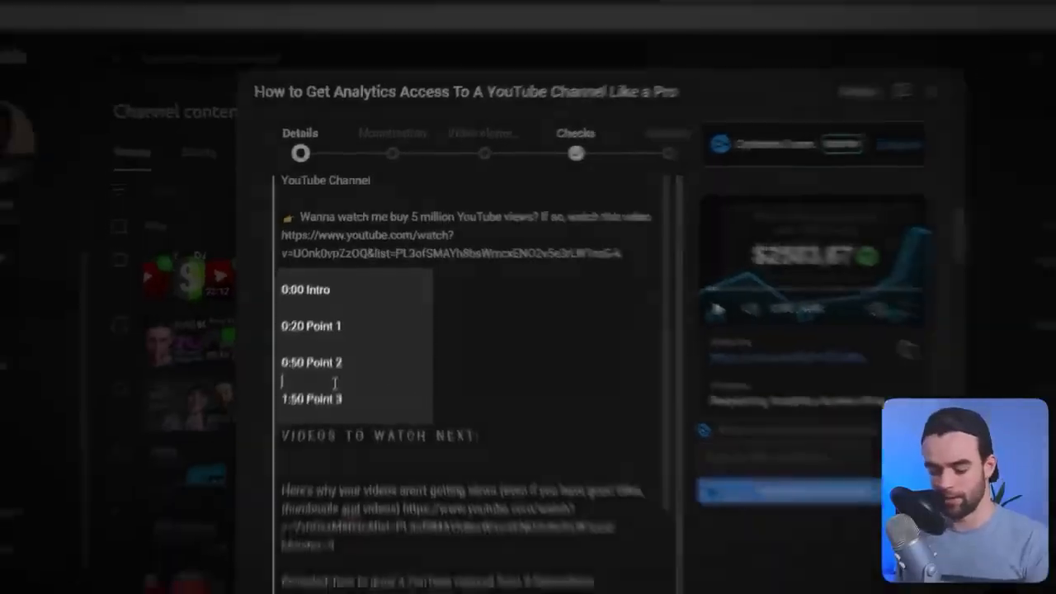
key(BackSpace)
click(317, 400)
key(BackSpace)
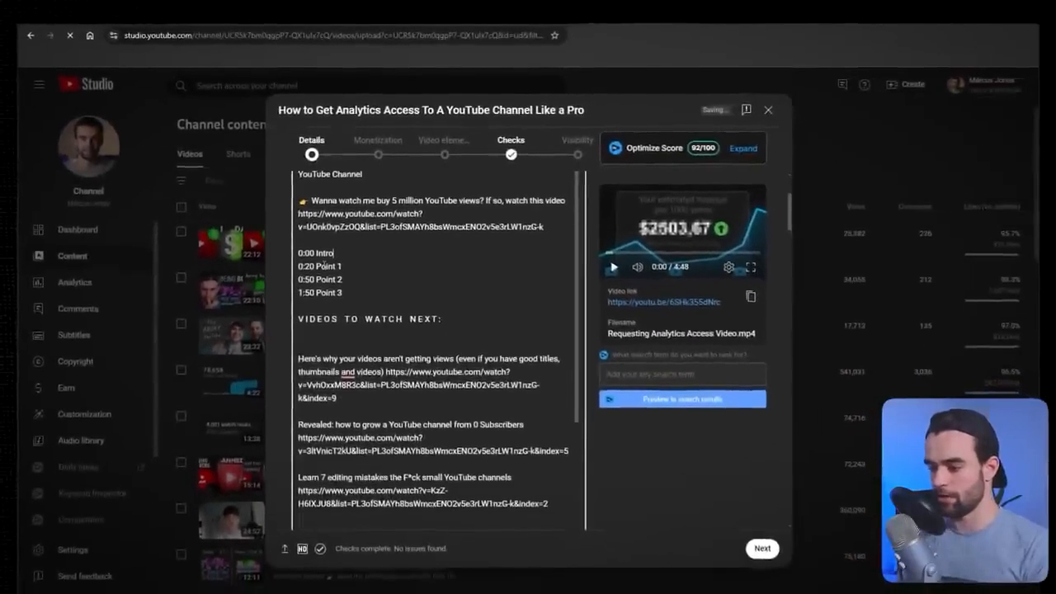
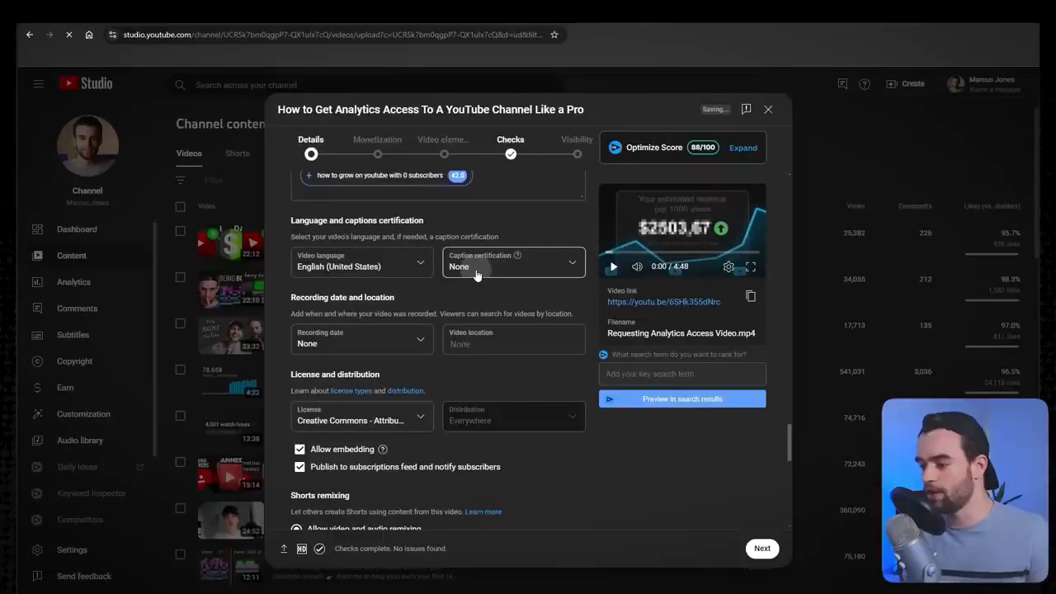
Switch the video's license to Standard YouTube License and back to Creative Commons - Attribution.
scroll(343, 233, down, 2)
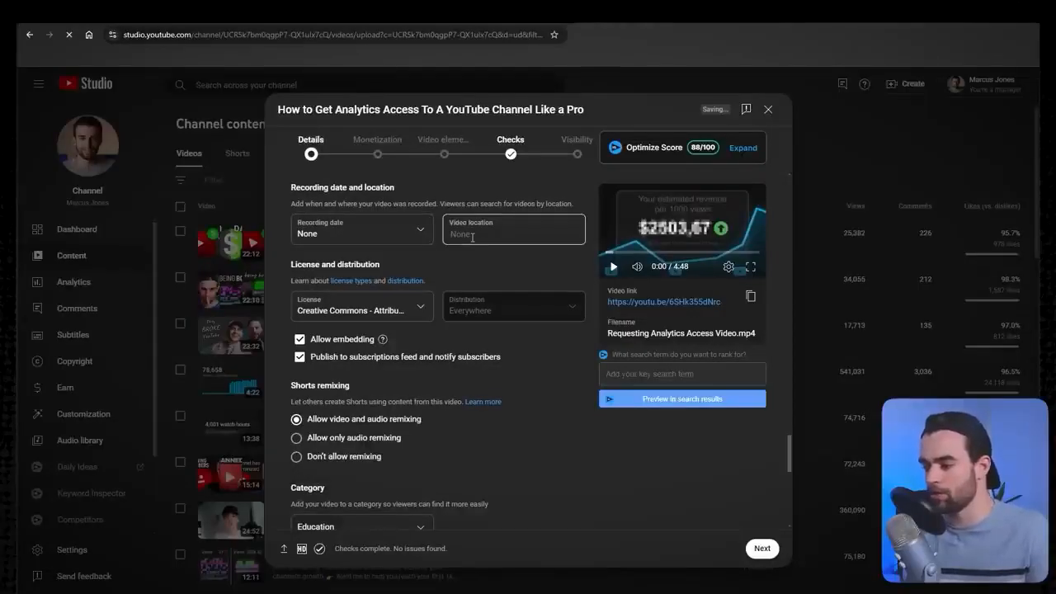
scroll(471, 237, down, 1)
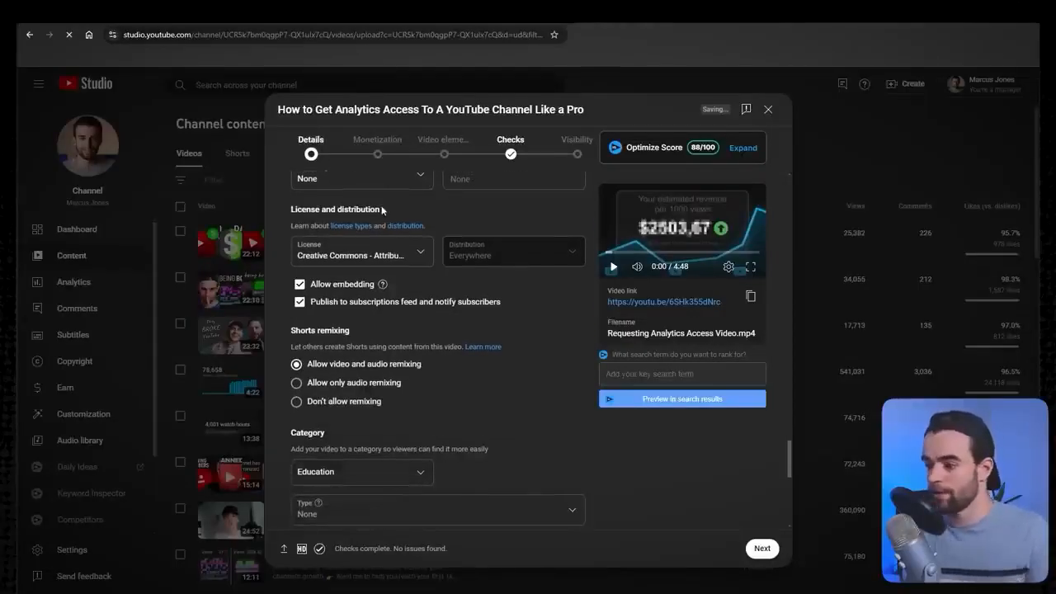
click(376, 241)
click(367, 247)
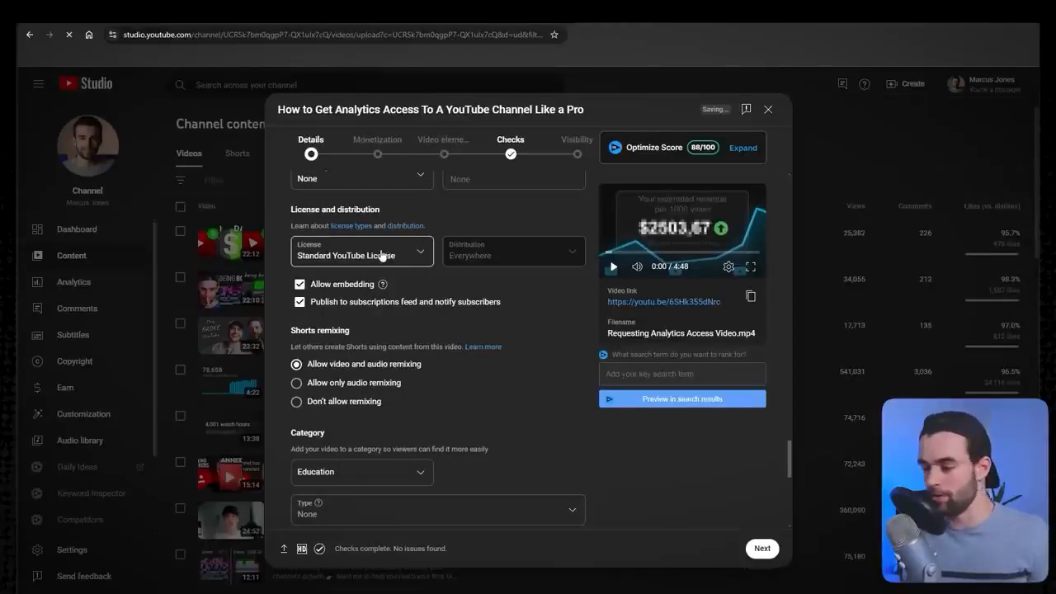
click(382, 255)
click(367, 269)
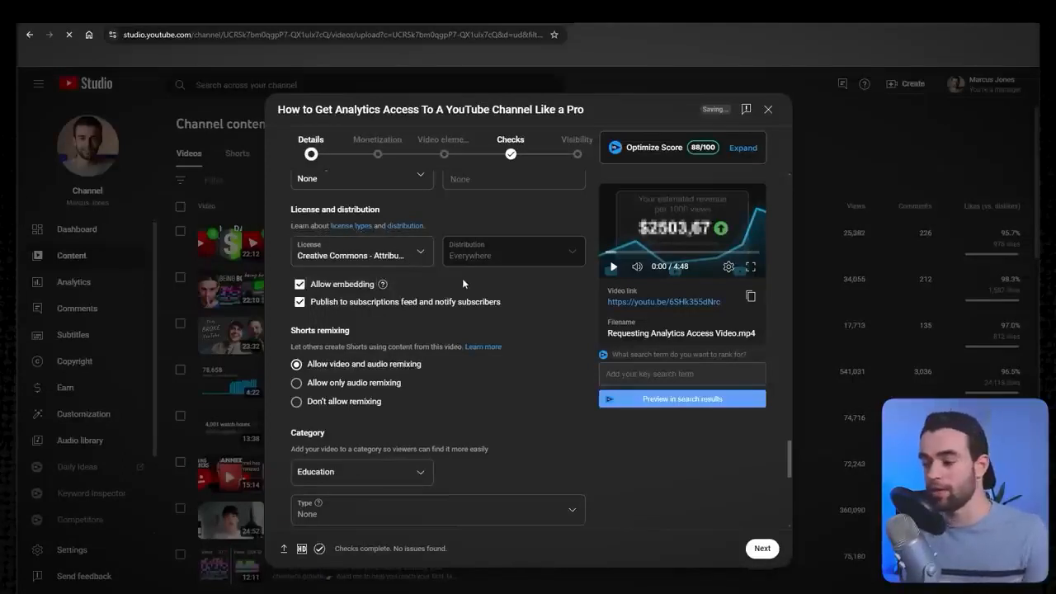
Try Standard YouTube License for the video, then restore the Creative Commons - Attribution license.
click(398, 255)
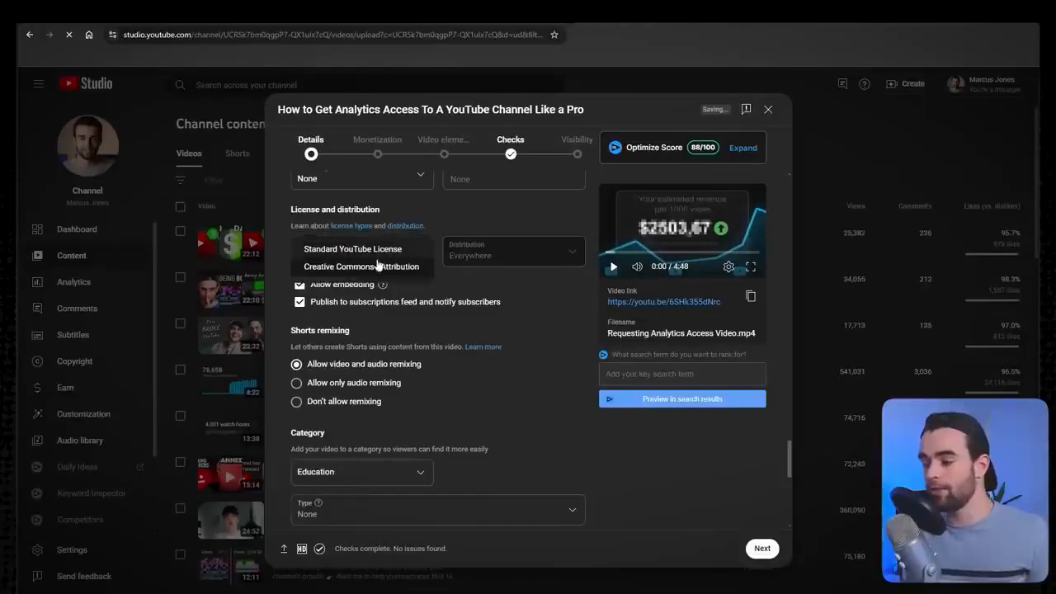
click(376, 265)
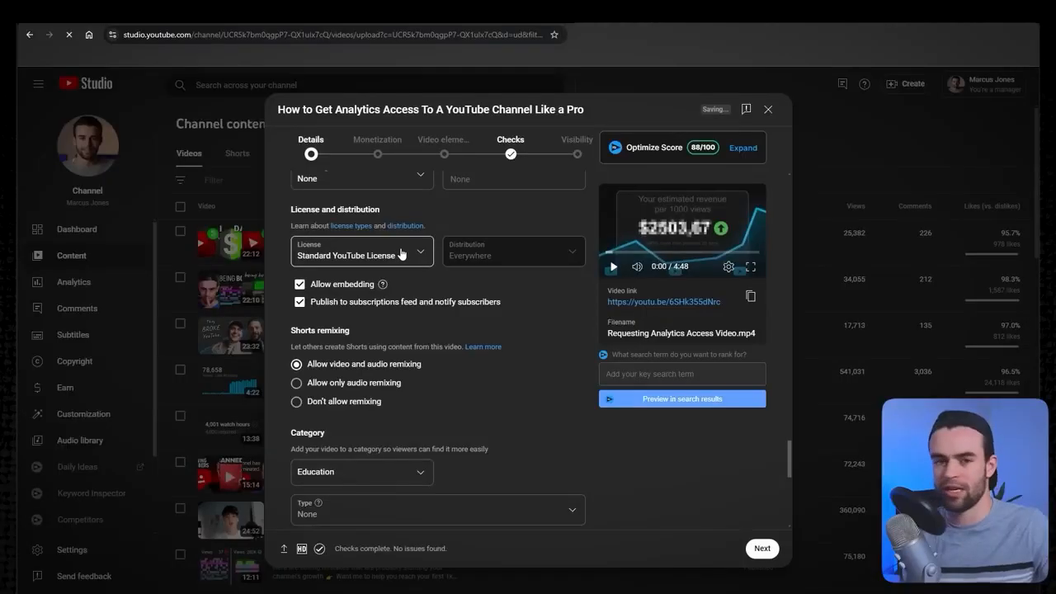
click(402, 253)
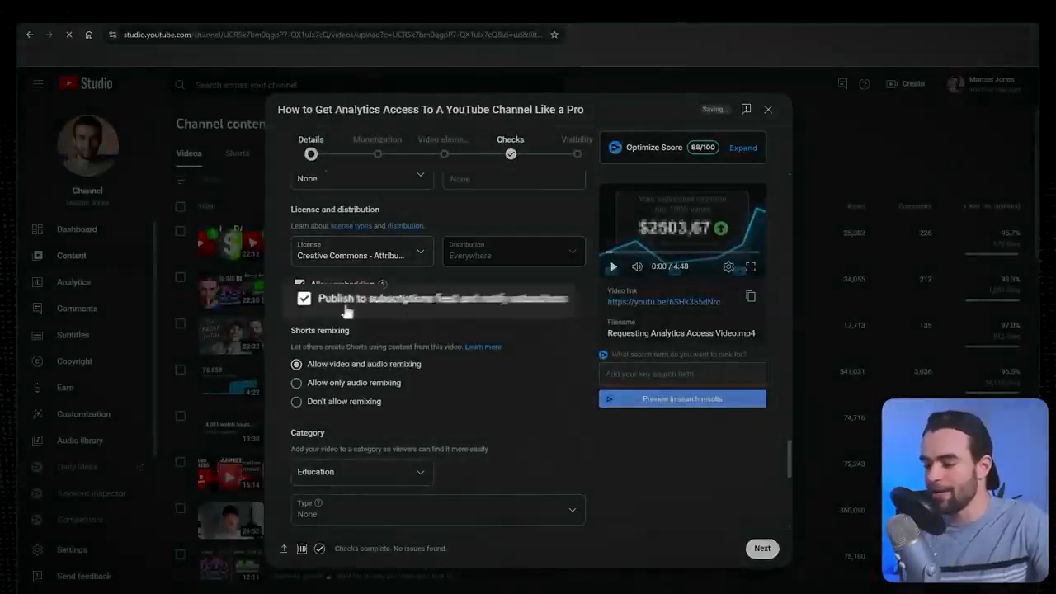
click(338, 307)
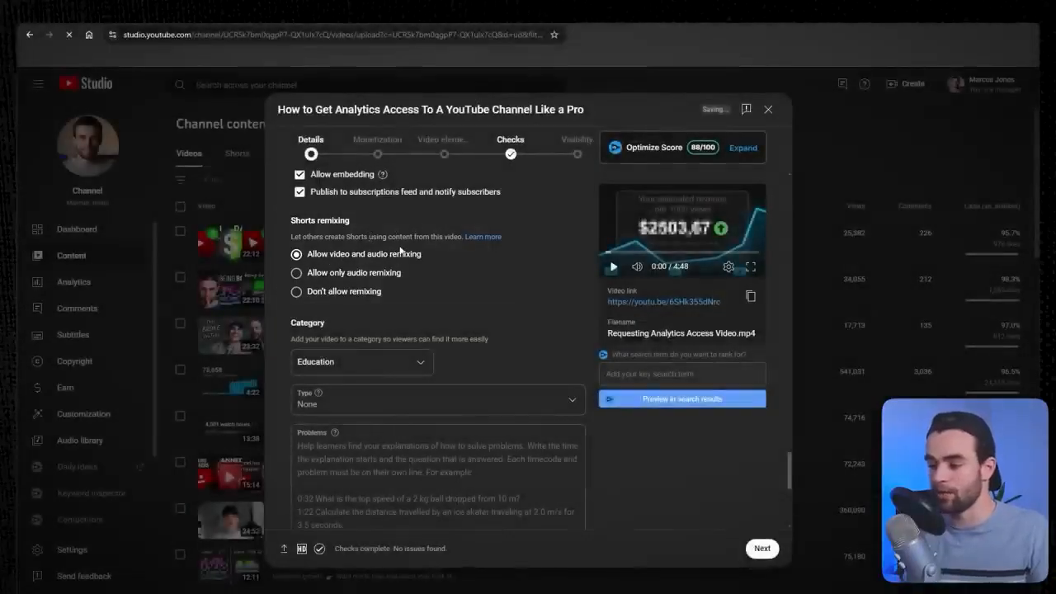
Try the Gaming category for the video with star wars as the game title.
scroll(468, 254, down, 3)
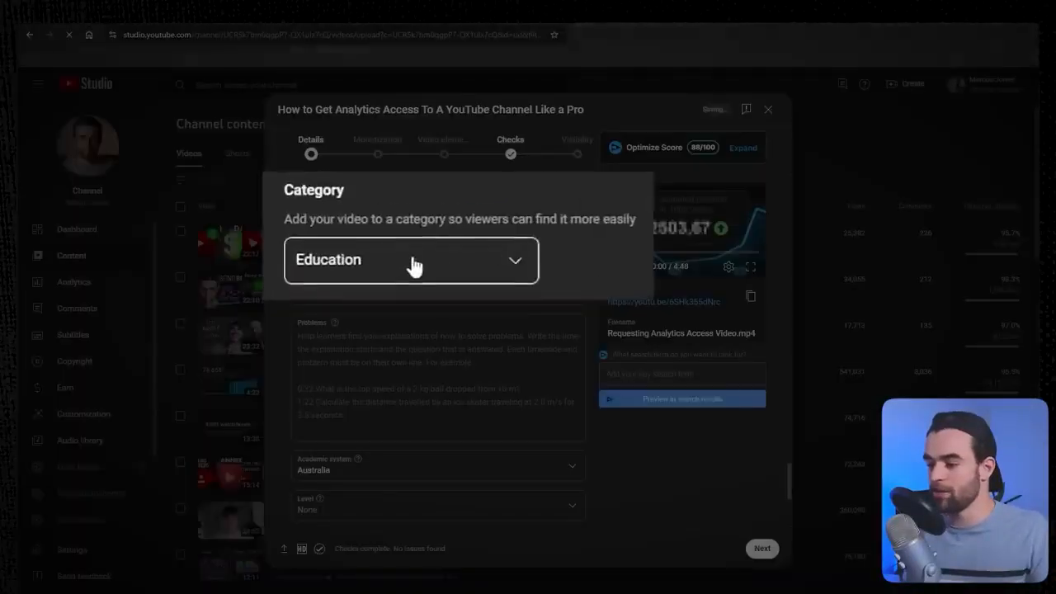
click(365, 284)
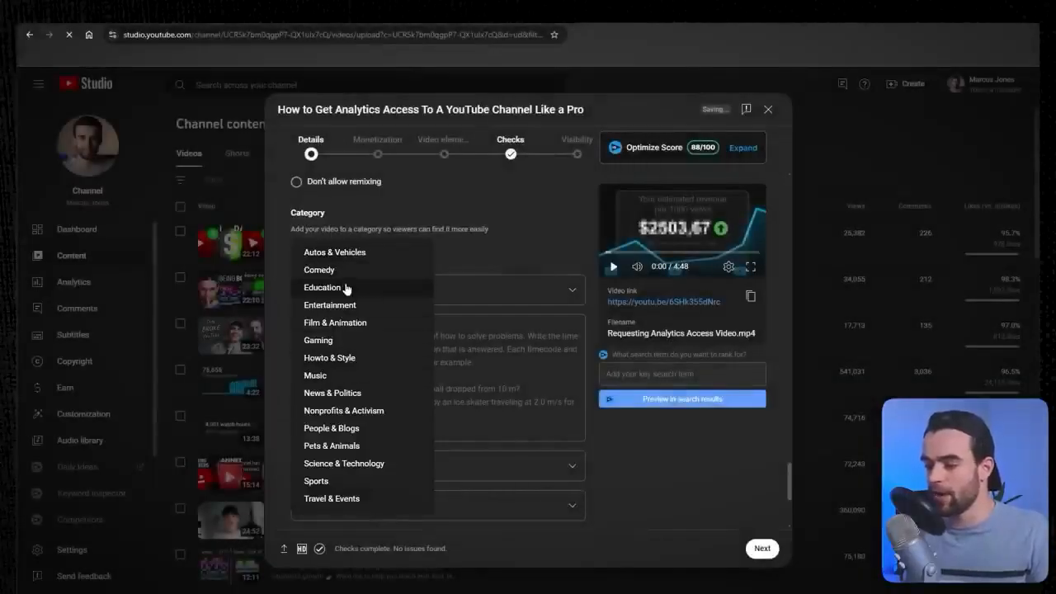
click(343, 339)
click(354, 324)
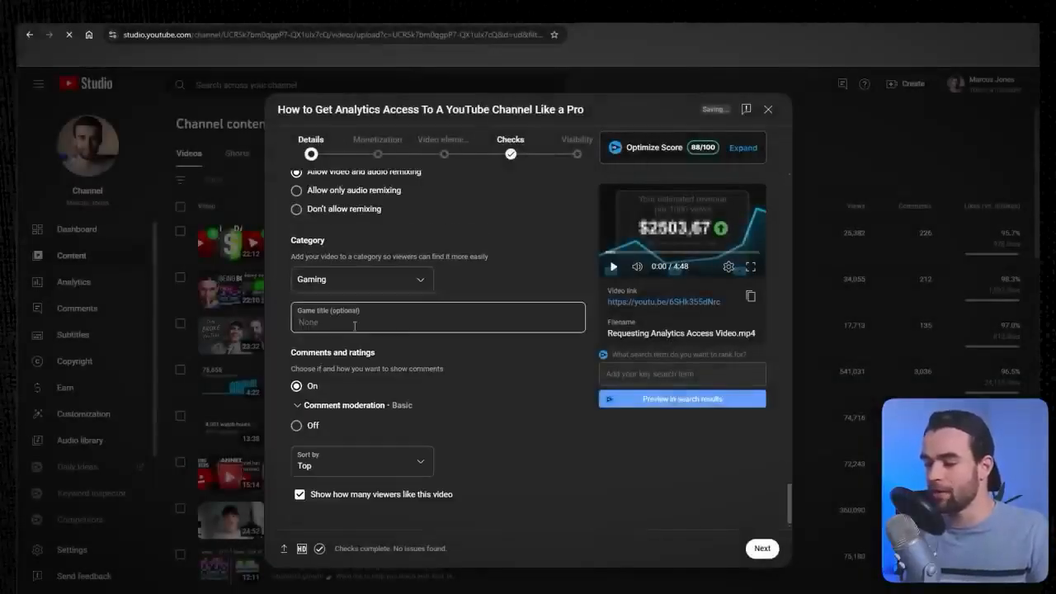
text(star wars)
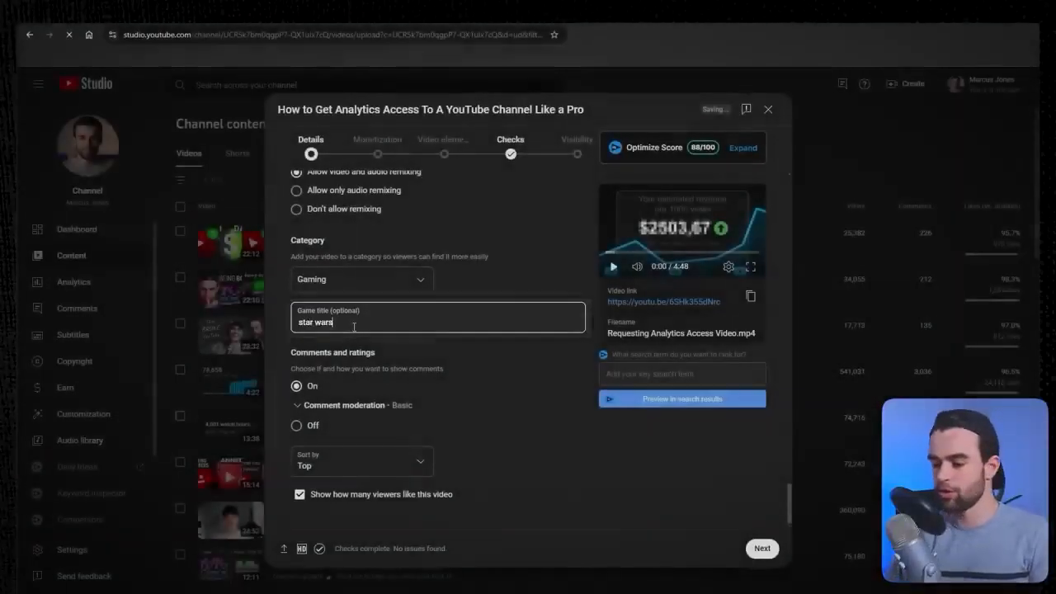
click(380, 370)
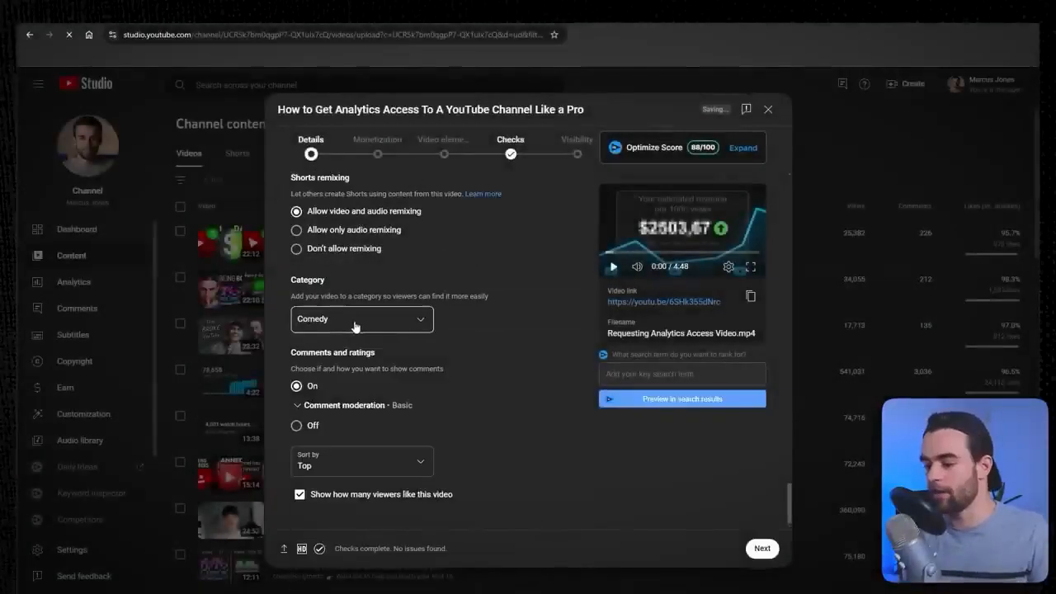
Try the Gaming category again, then change the video's category to People & Blogs.
click(411, 327)
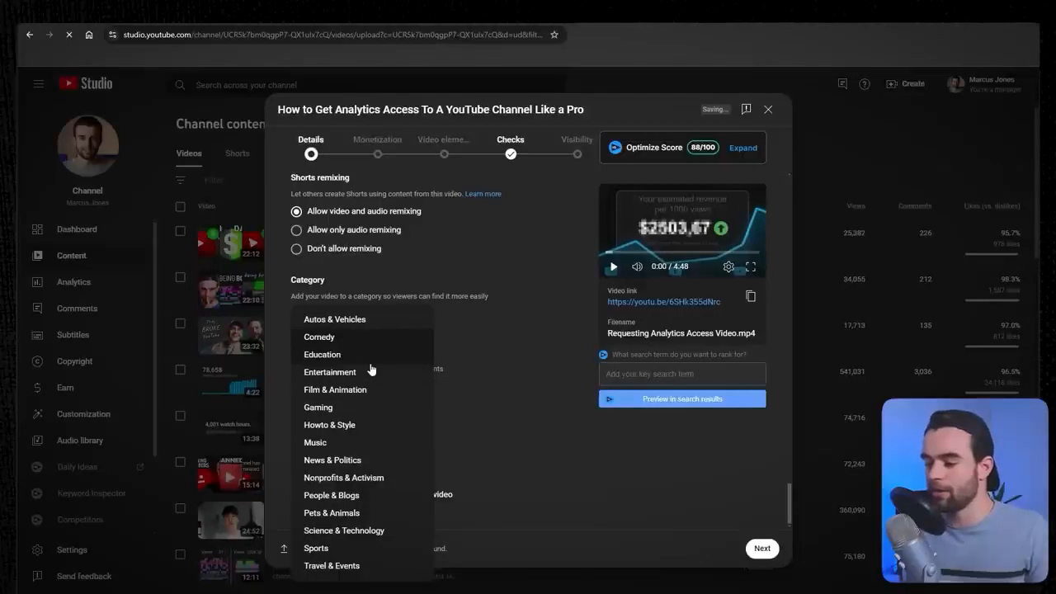
click(351, 406)
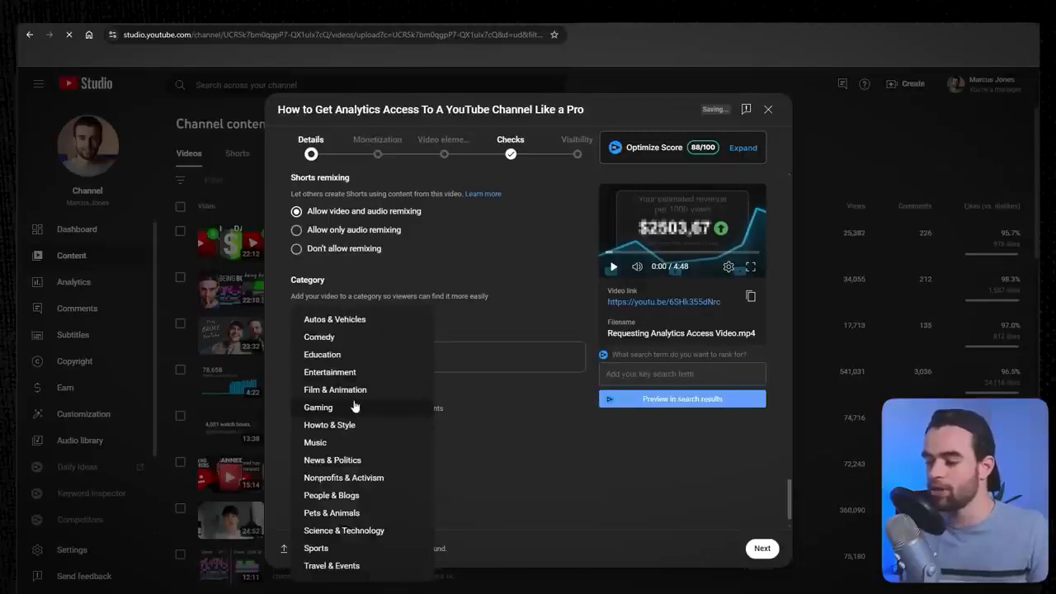
click(347, 497)
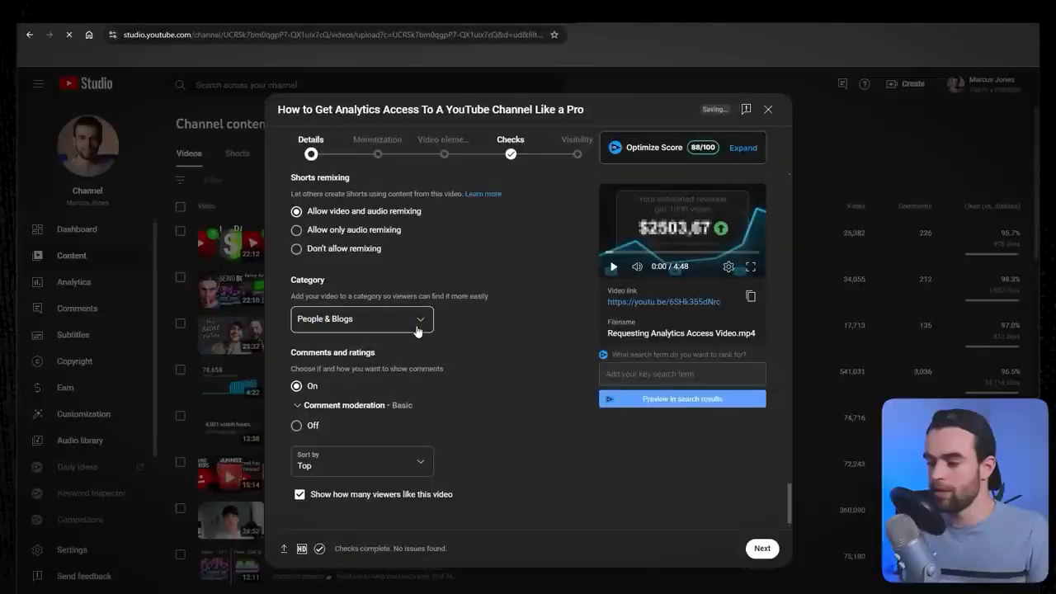
Set the video's category to Education and its type to How-to.
click(411, 321)
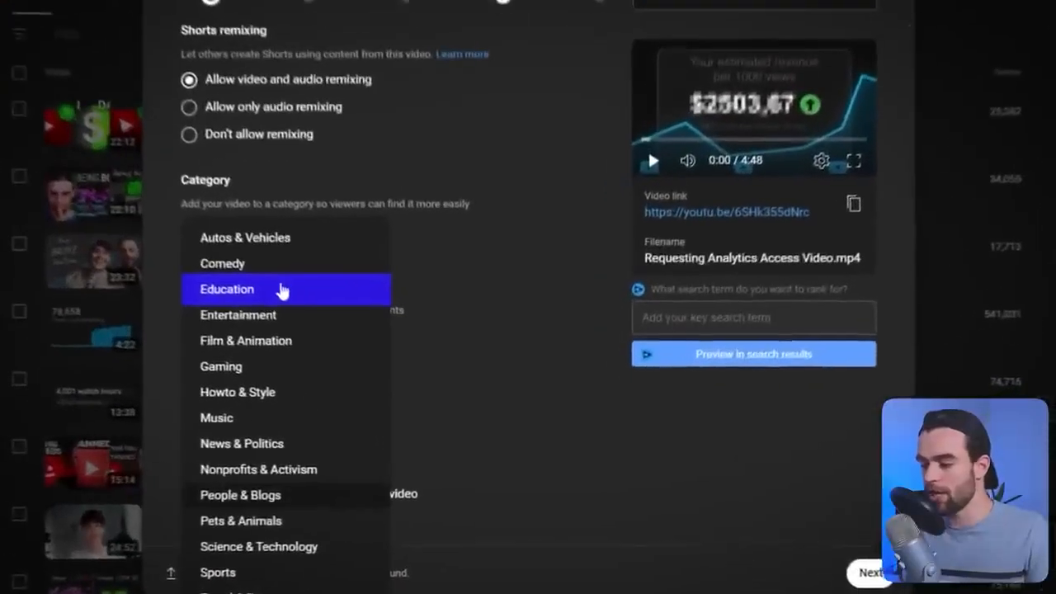
click(351, 347)
click(422, 346)
click(221, 368)
Set the academic system to None and activate the Problems field for entry.
scroll(487, 221, down, 4)
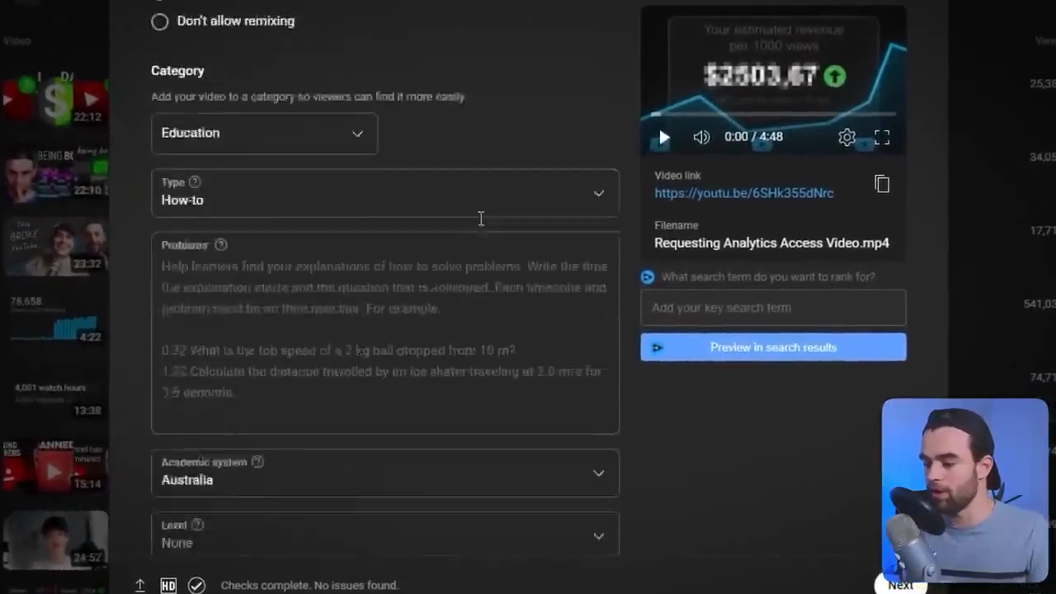
click(274, 217)
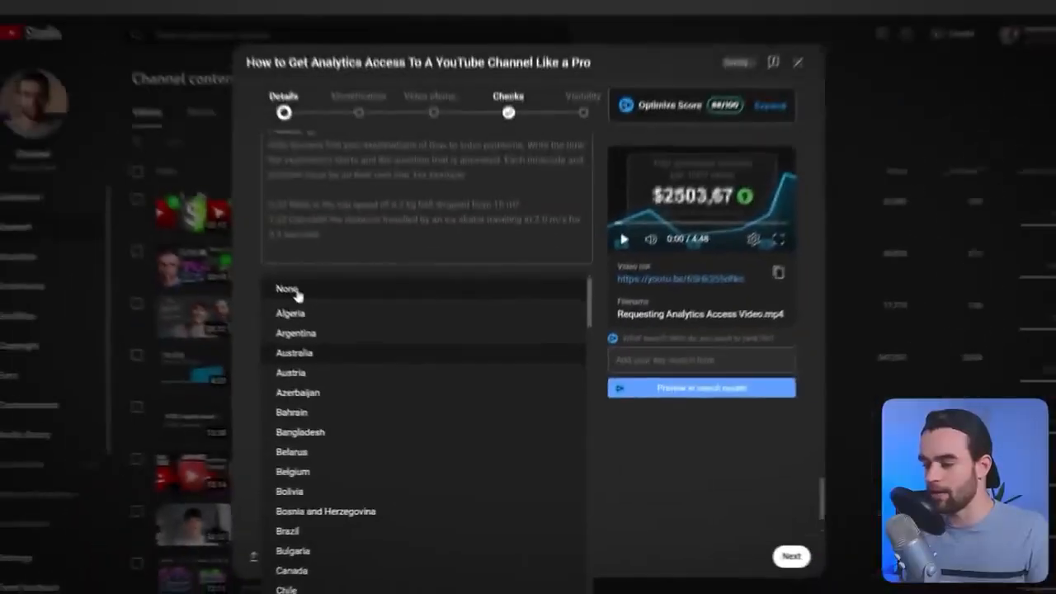
click(320, 315)
click(468, 328)
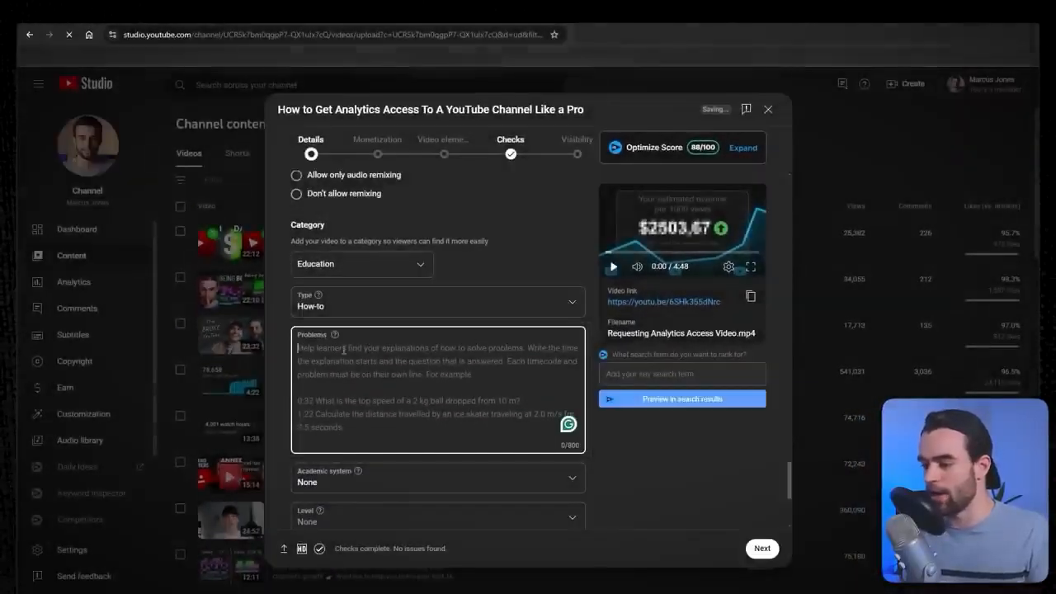
Examine the comment moderation choices and the other comments and ratings settings of the video.
scroll(432, 345, down, 5)
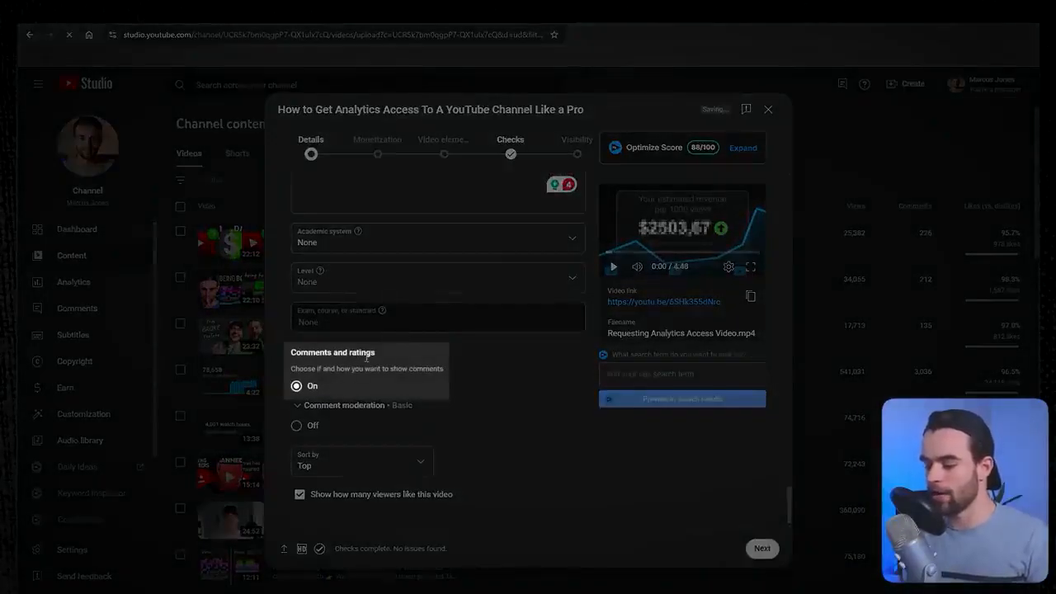
click(341, 404)
scroll(391, 397, down, 2)
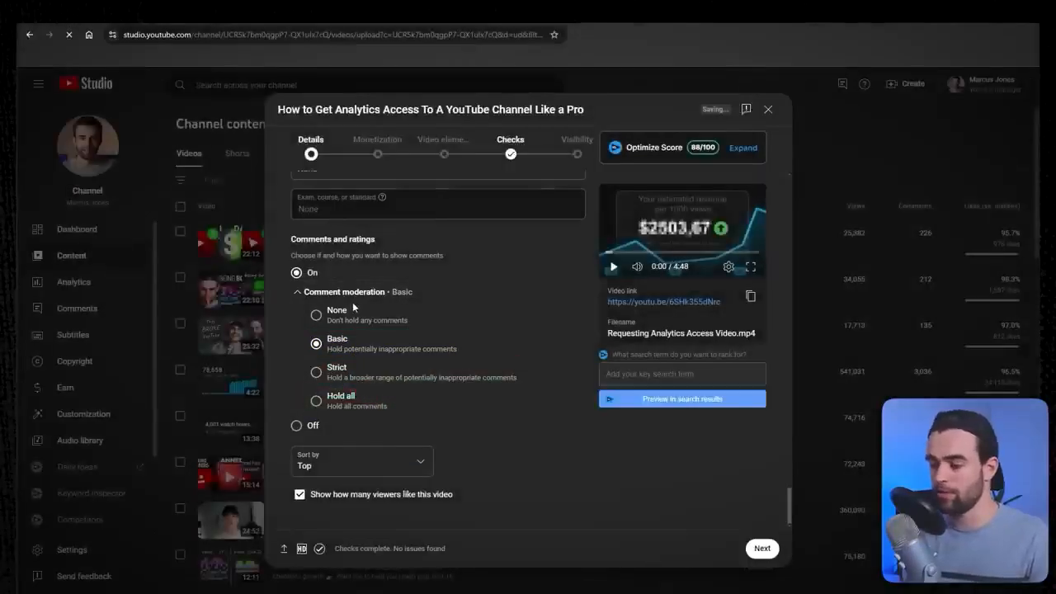
click(365, 293)
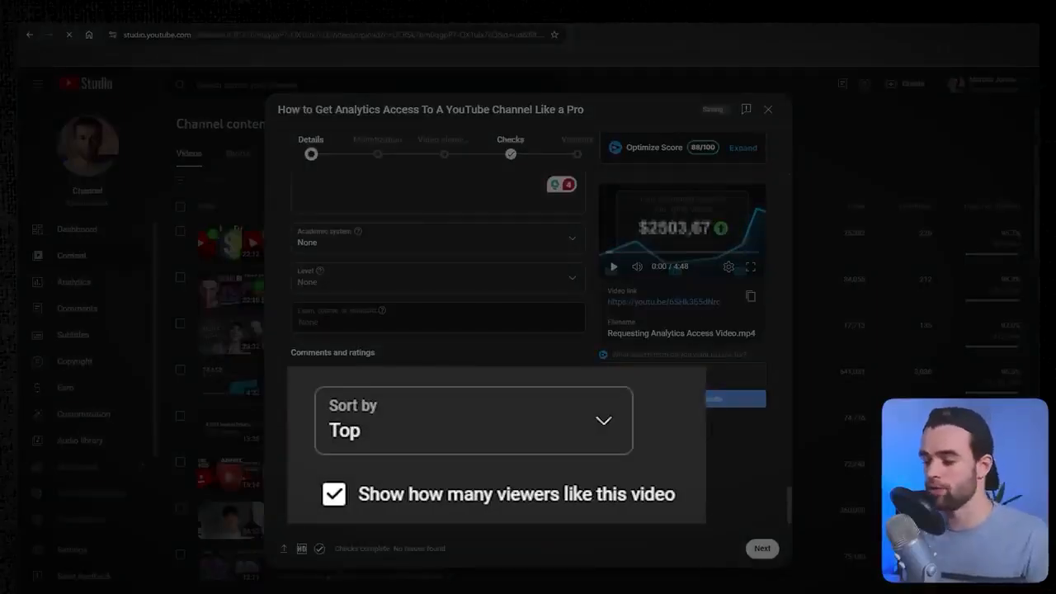
click(575, 506)
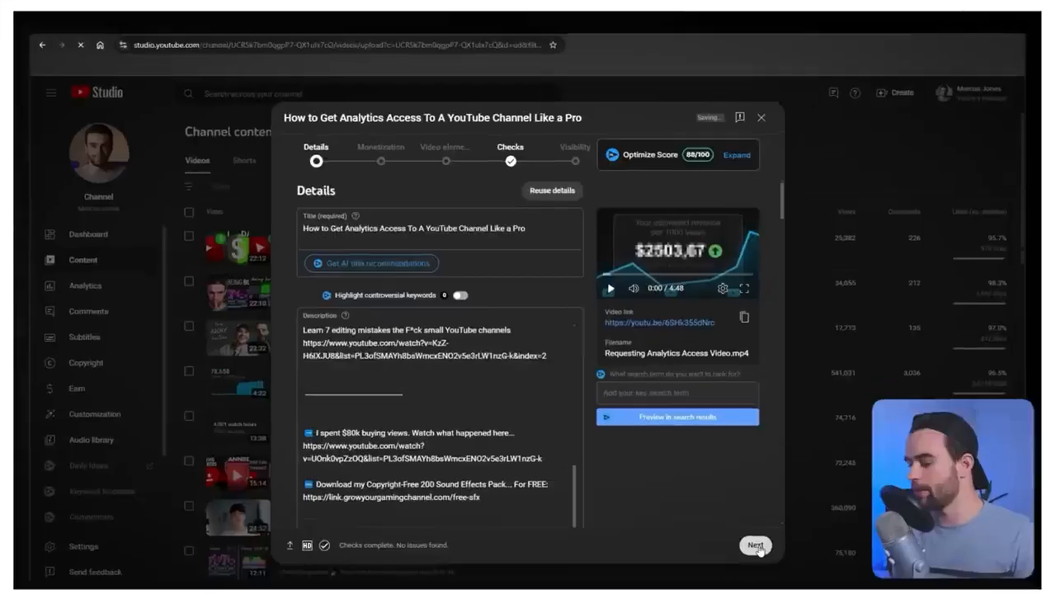
Continue to the Monetization stage, turn ads on for the video and read the mid-roll ad eligibility note.
click(758, 549)
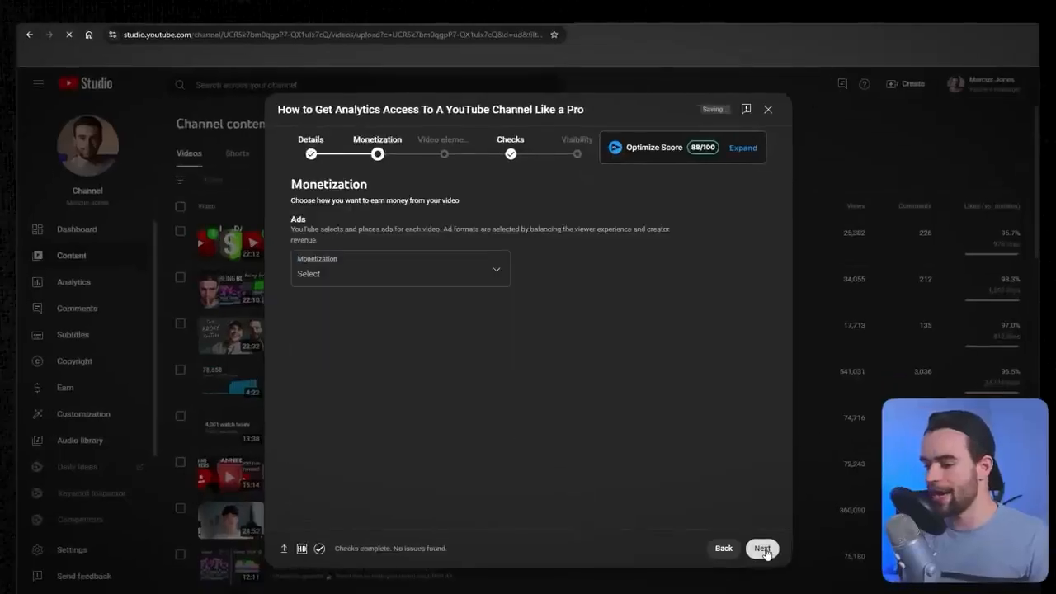
click(478, 285)
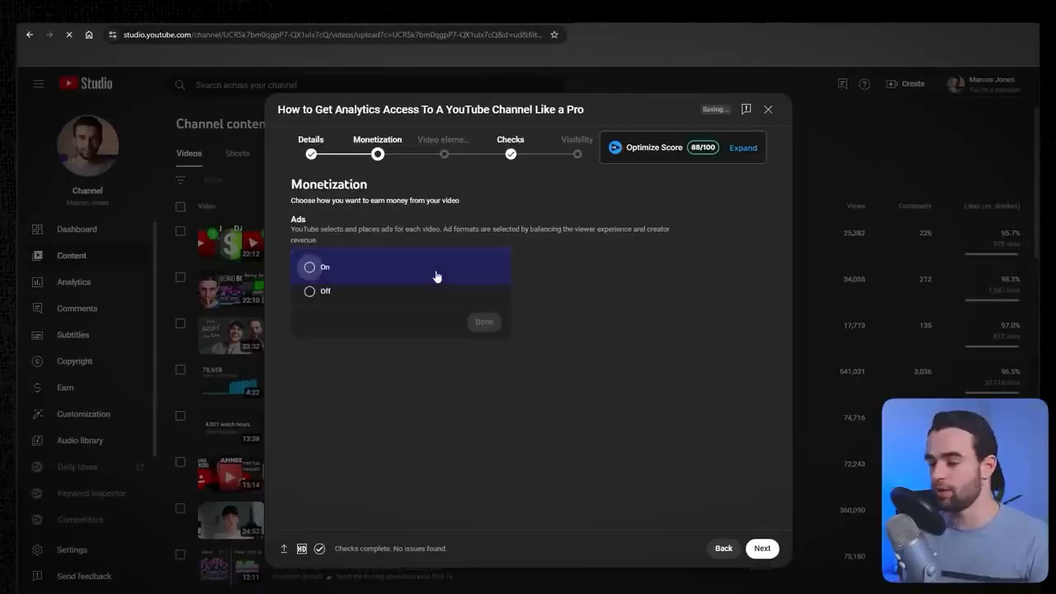
click(343, 274)
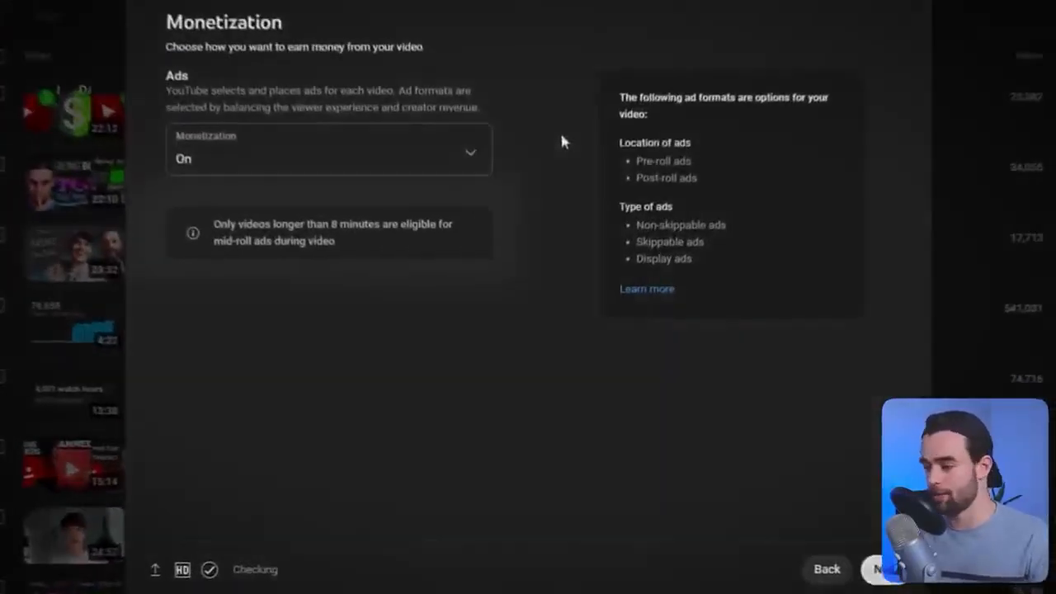
drag(218, 224, 292, 223)
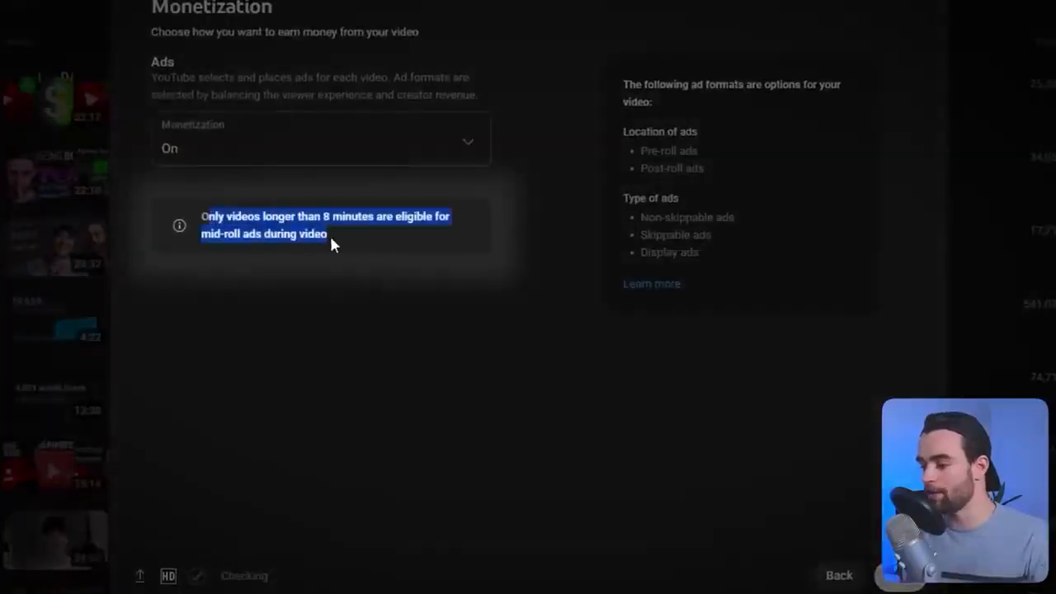
click(281, 202)
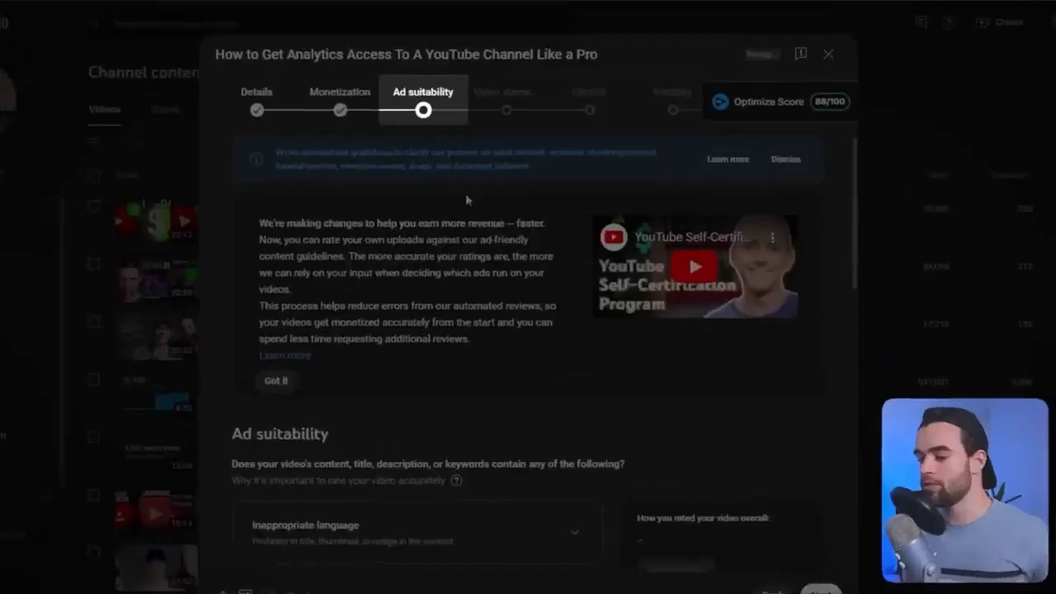
Review the ad suitability categories and submit the video's overall rating as Safe for ads.
scroll(465, 193, down, 5)
scroll(465, 193, up, 5)
scroll(466, 193, down, 5)
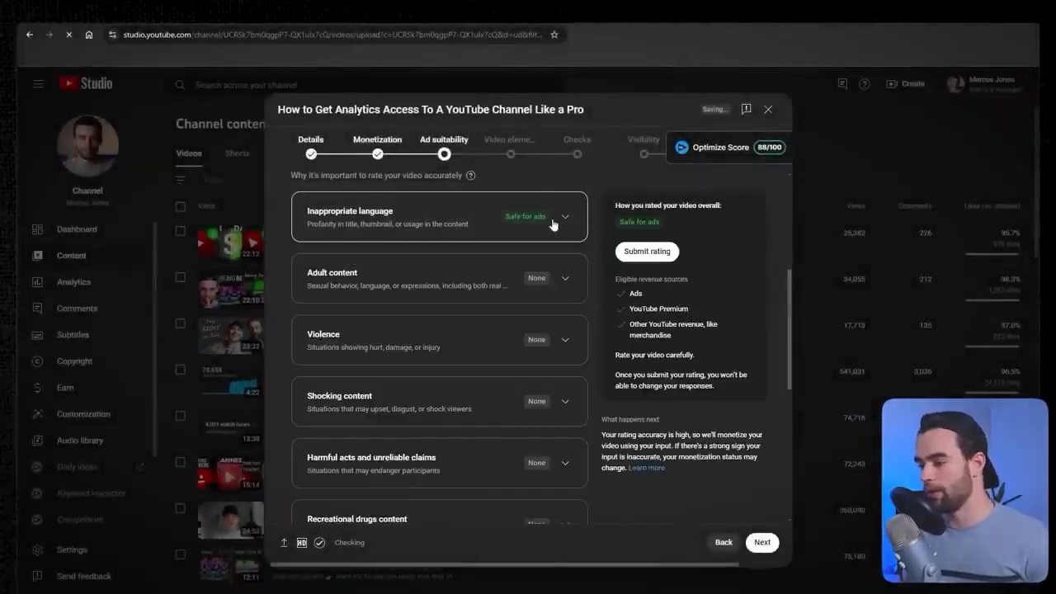
scroll(528, 226, down, 2)
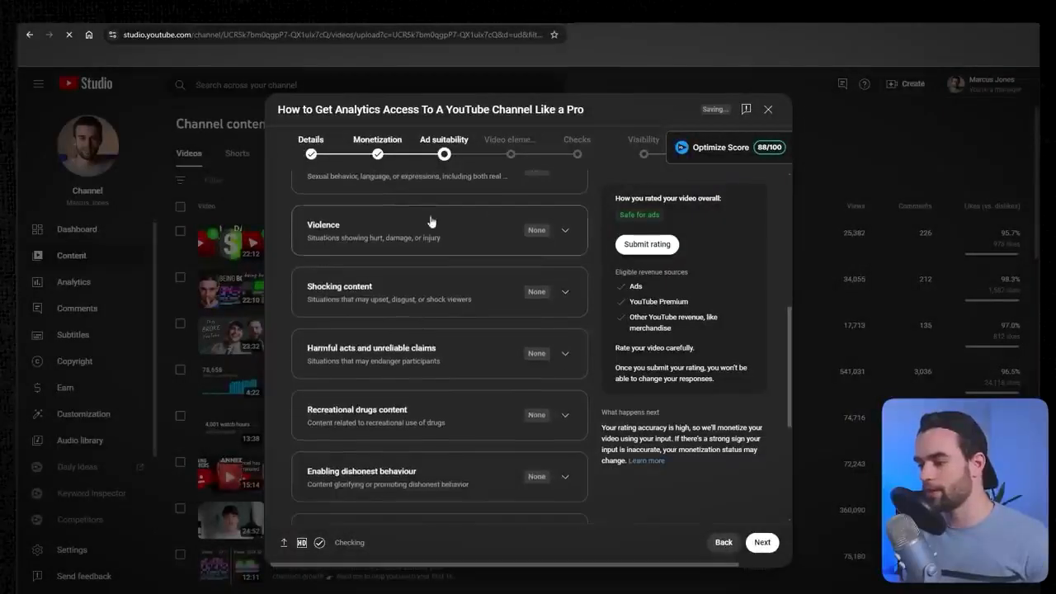
scroll(446, 227, up, 1)
scroll(471, 248, down, 2)
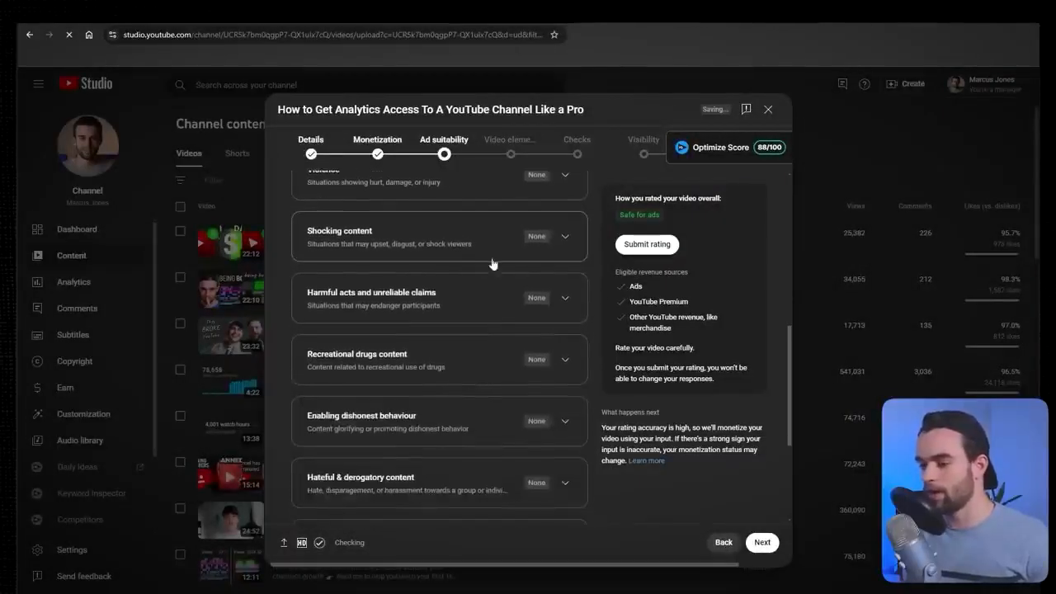
scroll(442, 297, down, 1)
scroll(431, 309, down, 2)
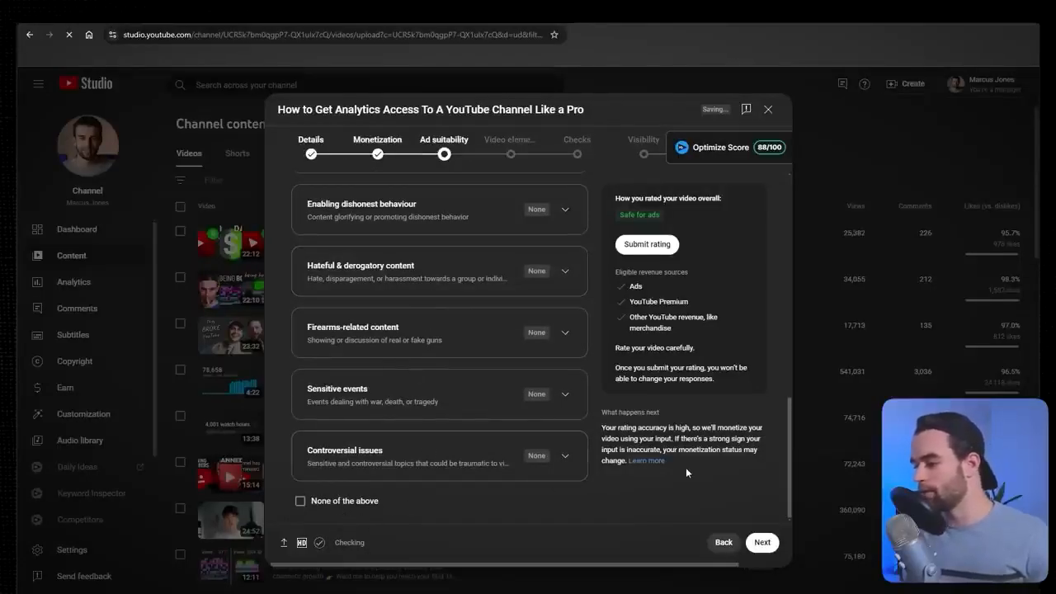
click(650, 244)
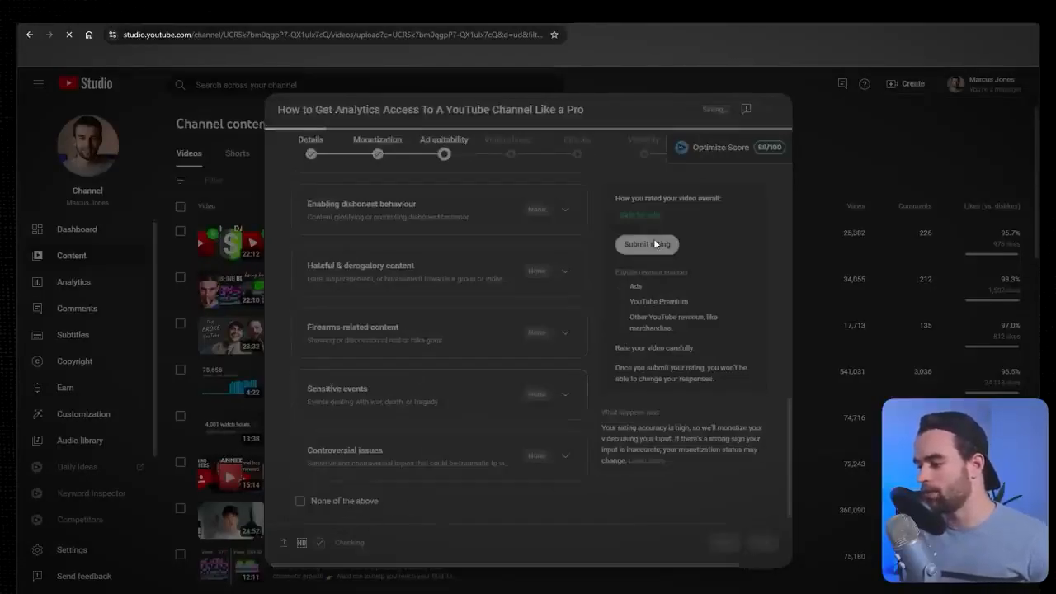
Continue to Video elements and add an end screen with a video element featuring the most recent upload.
click(757, 544)
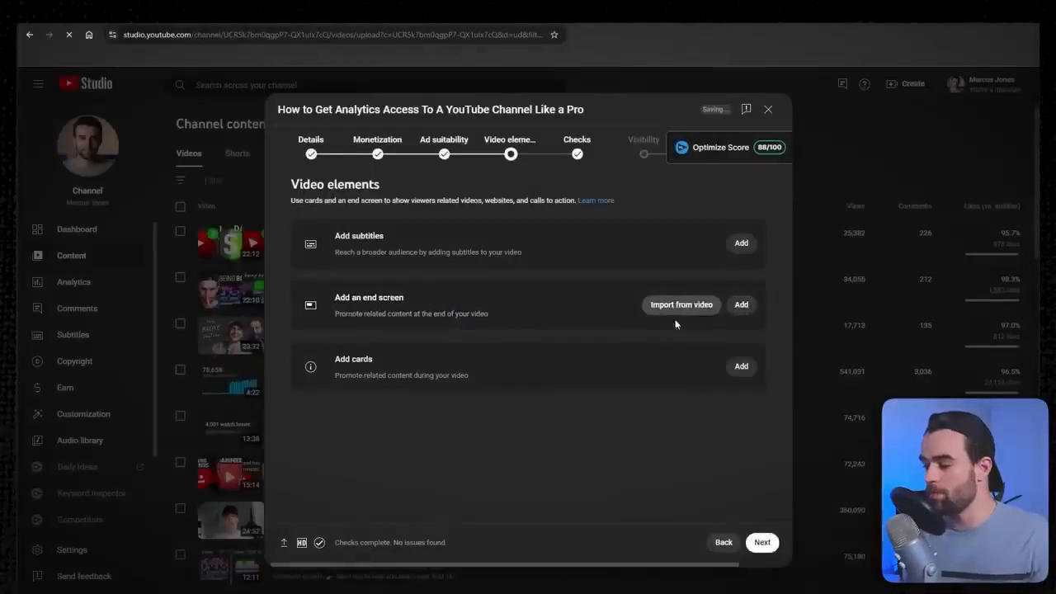
click(740, 305)
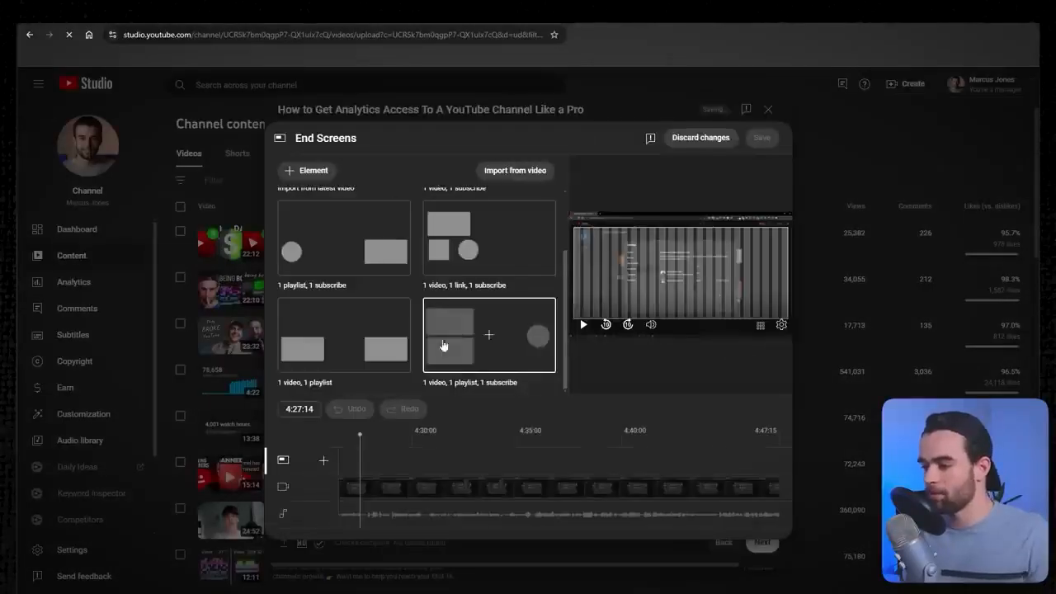
scroll(327, 209, up, 1)
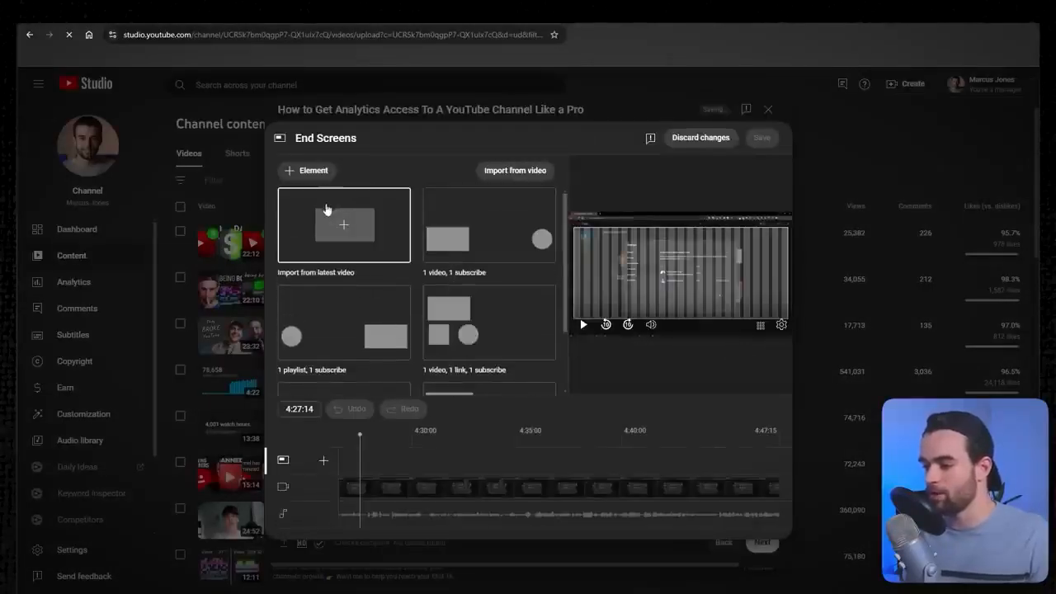
click(312, 171)
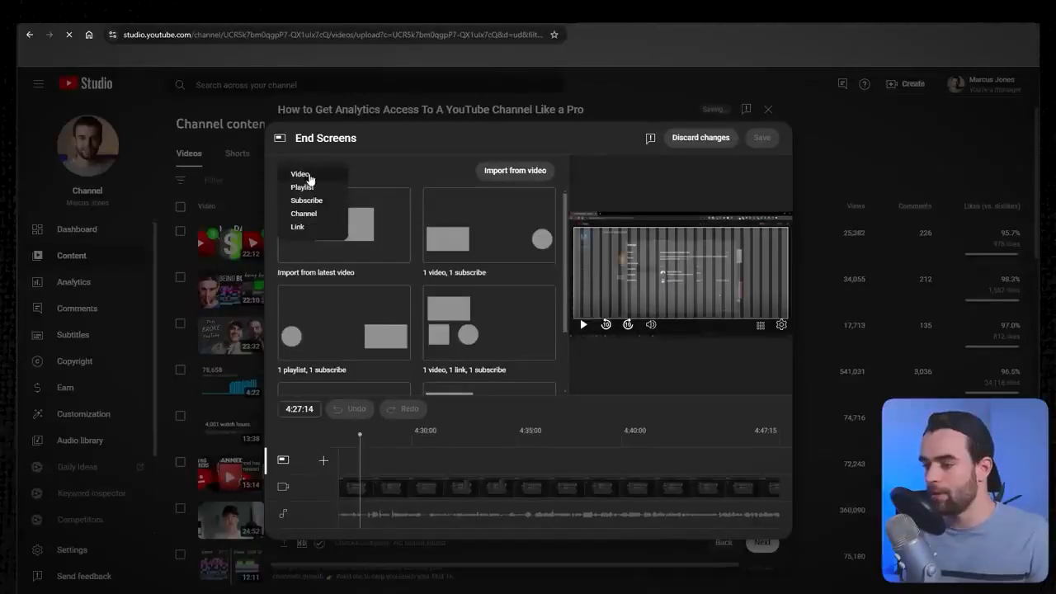
click(308, 176)
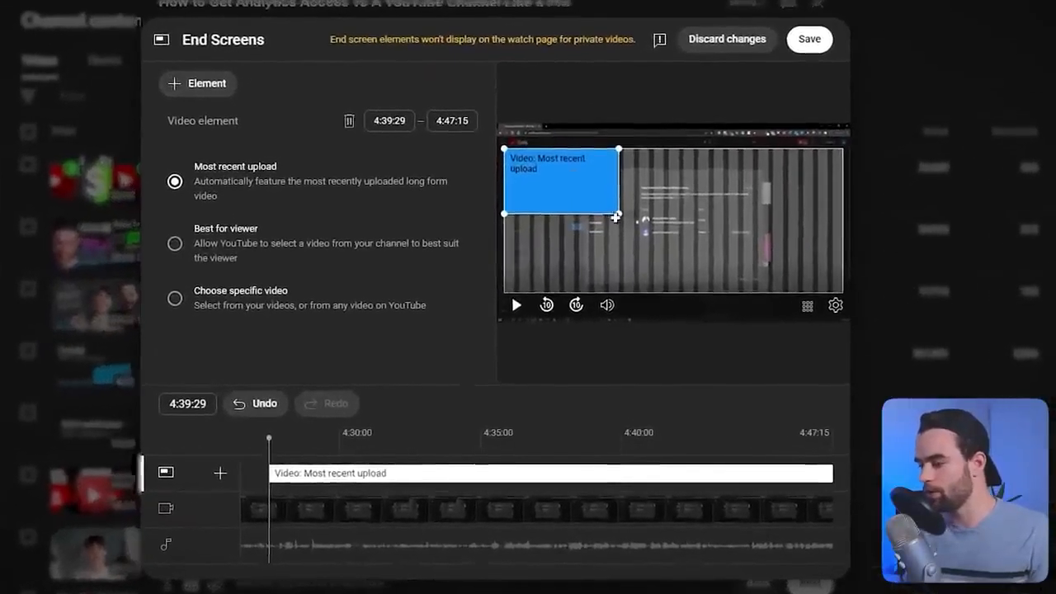
Enlarge the most recent upload element to about half the frame width and move it to the centre of the video preview.
drag(619, 212, 664, 237)
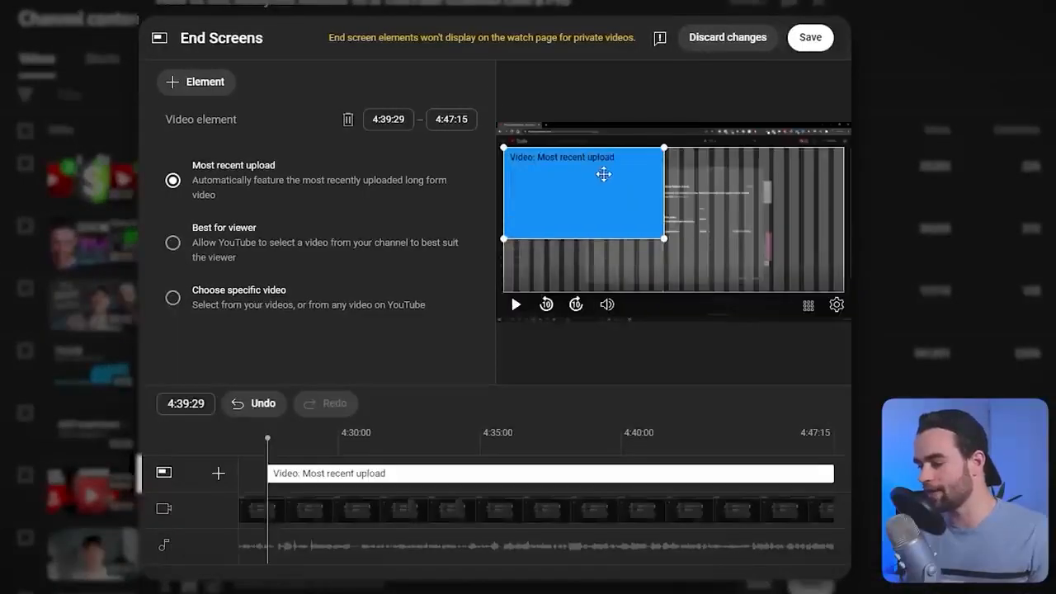
drag(575, 191, 663, 218)
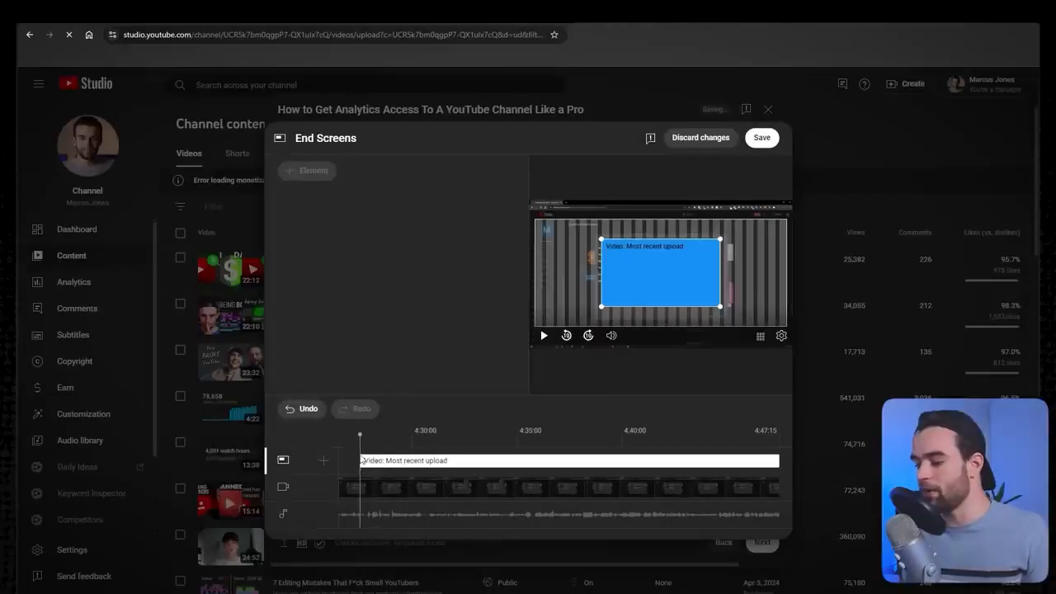
Adjust the end screen video element's start time on the timeline to 4:39:29, scrubbing through to the end of the video.
click(363, 459)
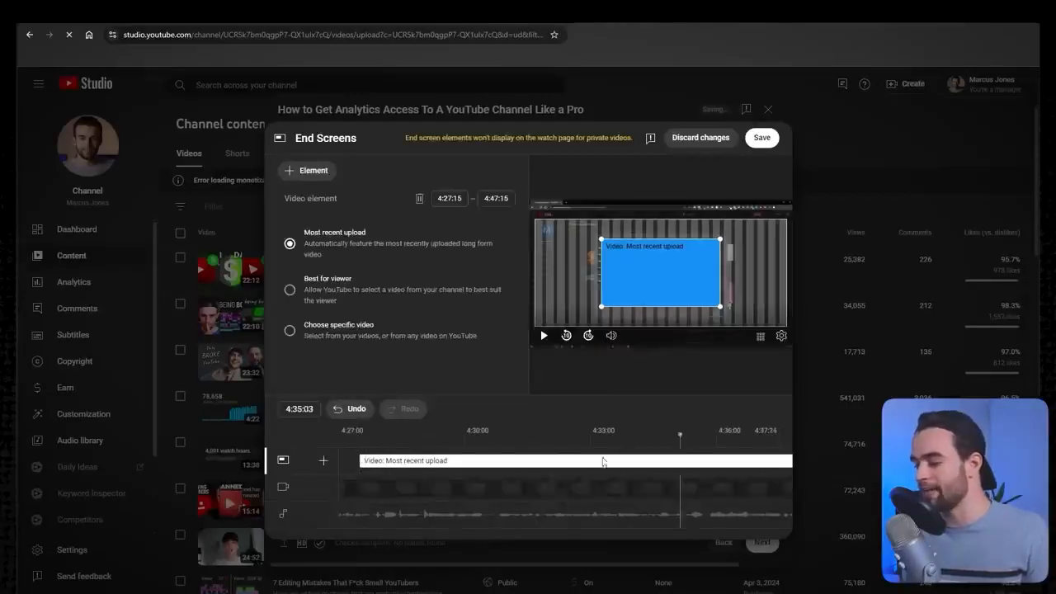
click(354, 447)
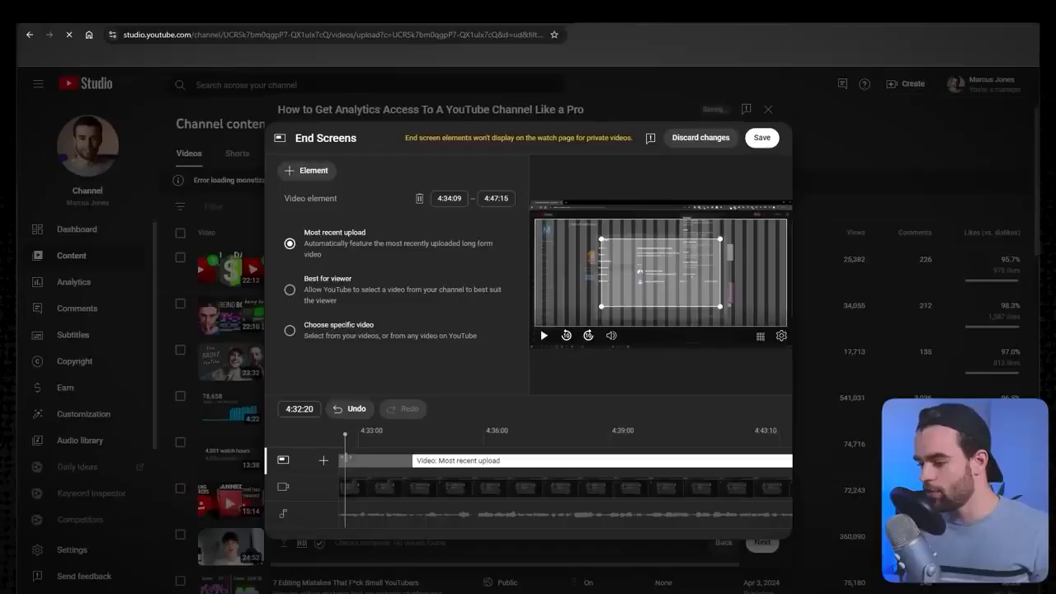
drag(346, 457, 804, 447)
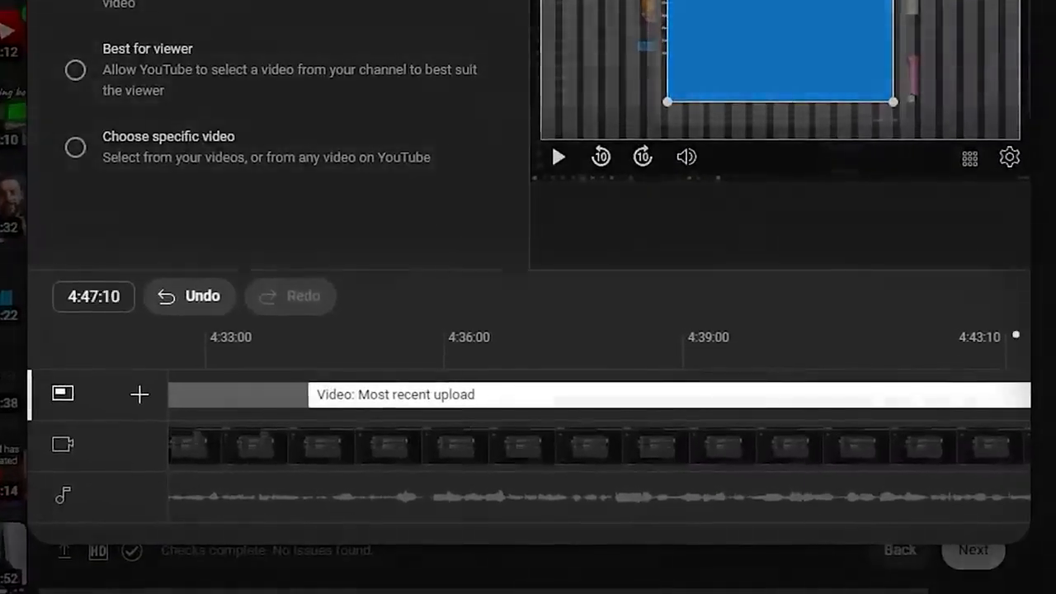
drag(1044, 447, 1055, 447)
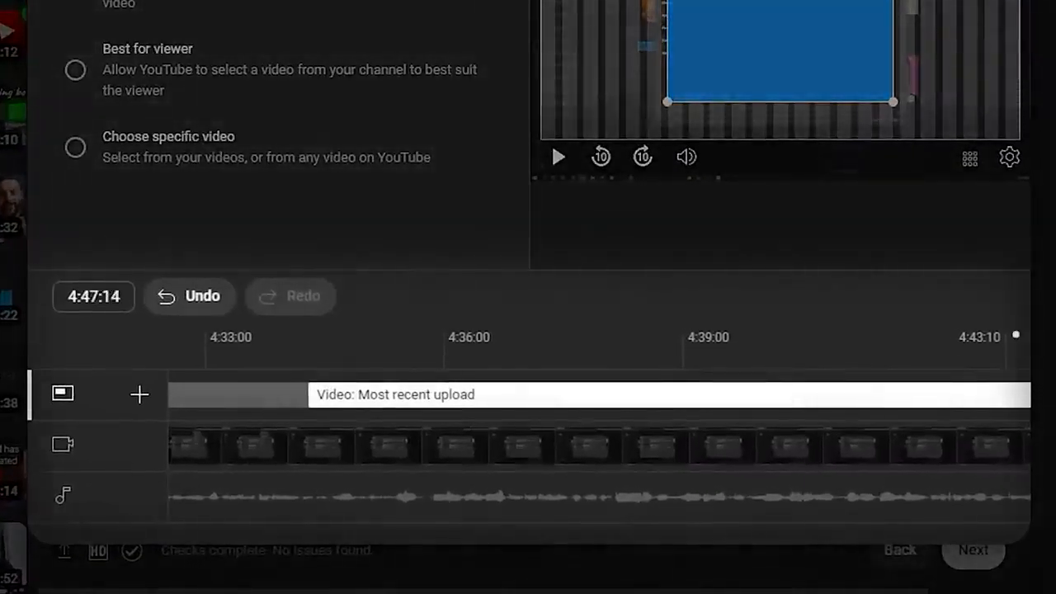
click(1020, 338)
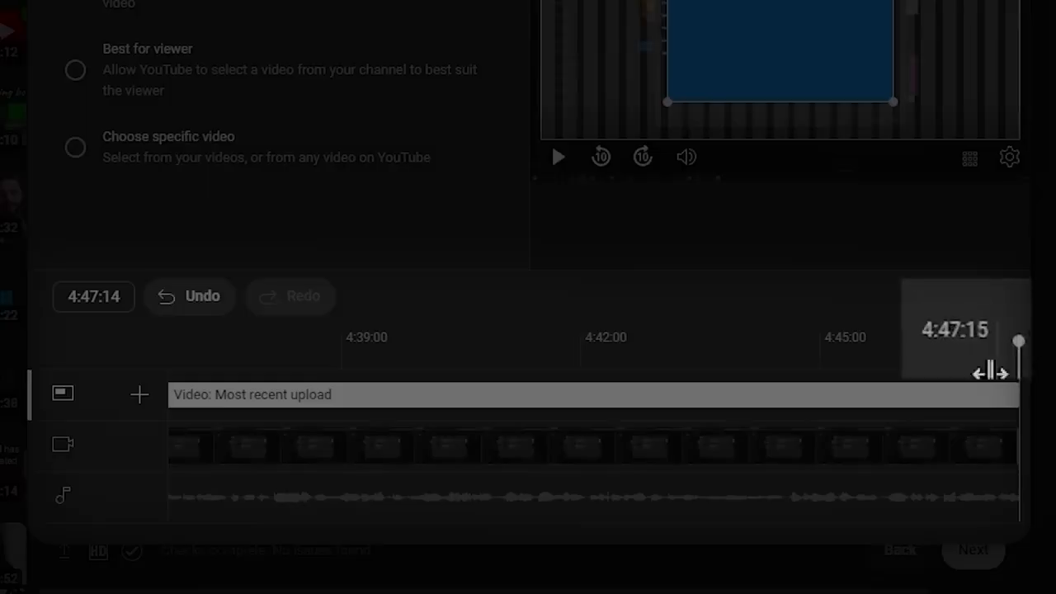
drag(990, 374, 0, 405)
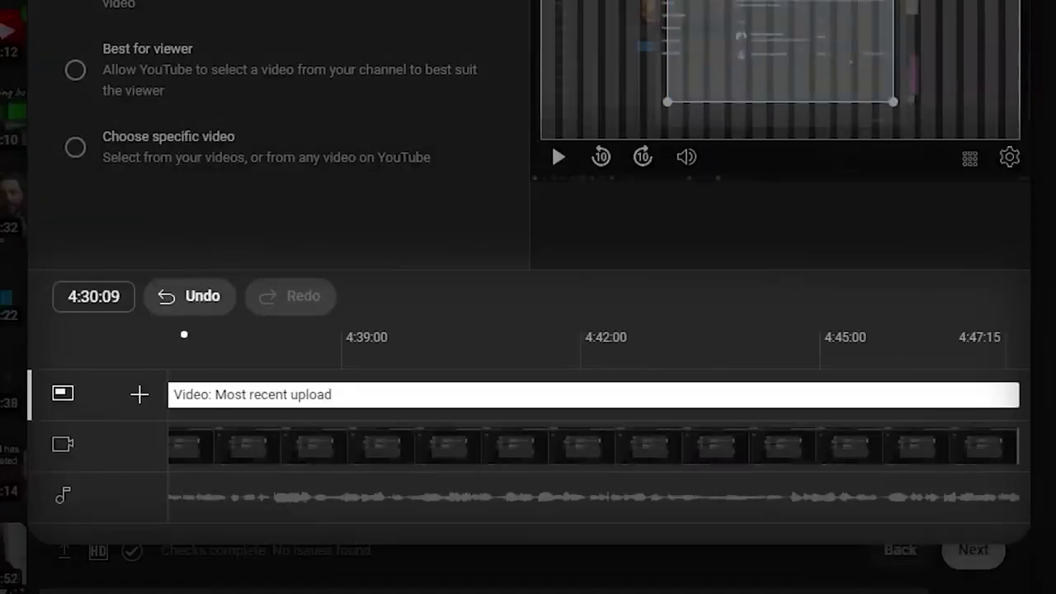
drag(496, 384, 522, 383)
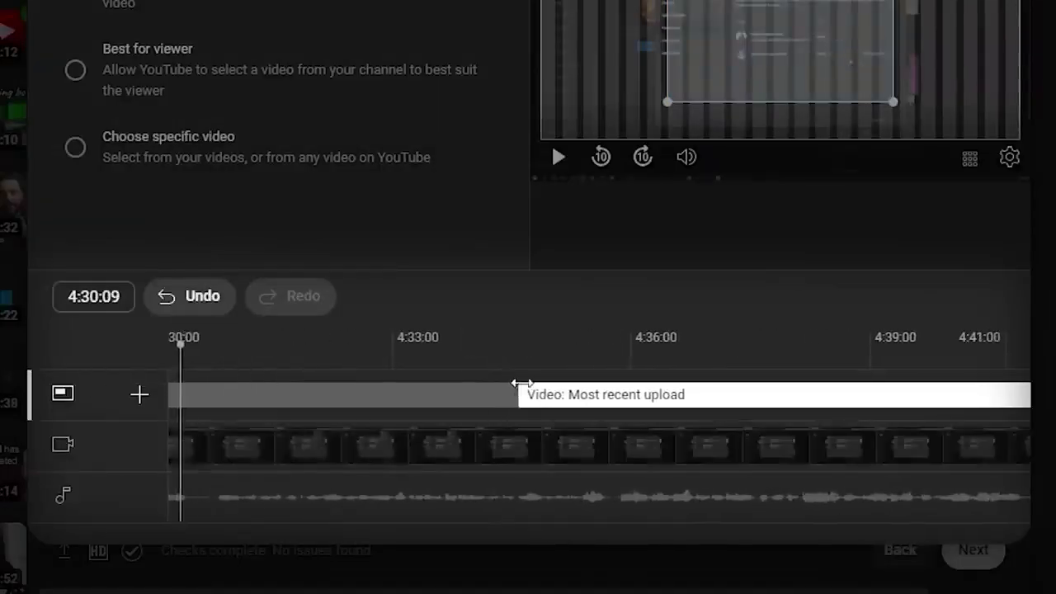
drag(621, 376, 681, 371)
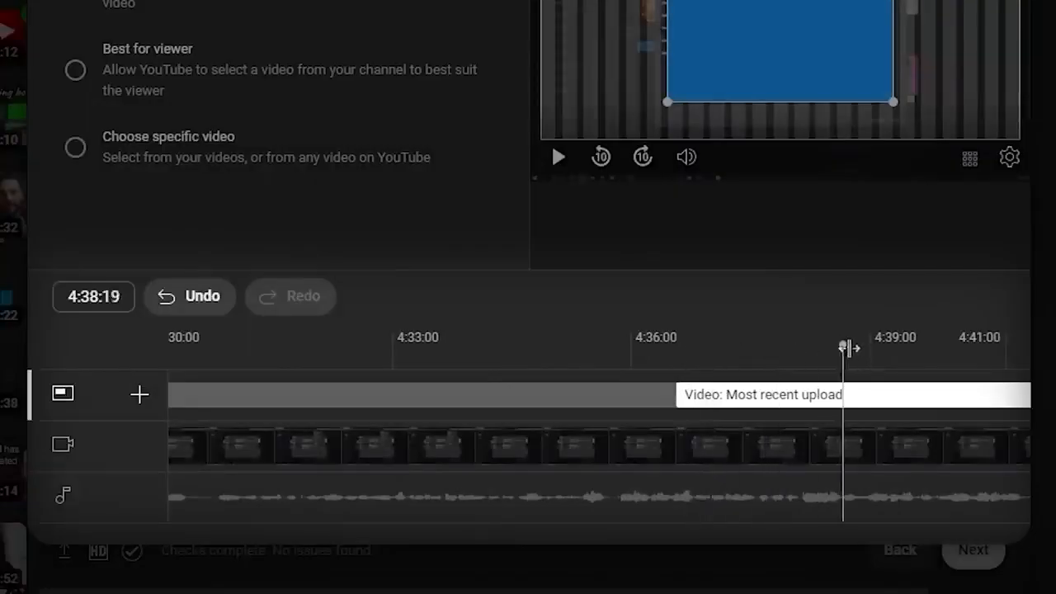
drag(889, 345, 947, 341)
drag(677, 395, 866, 380)
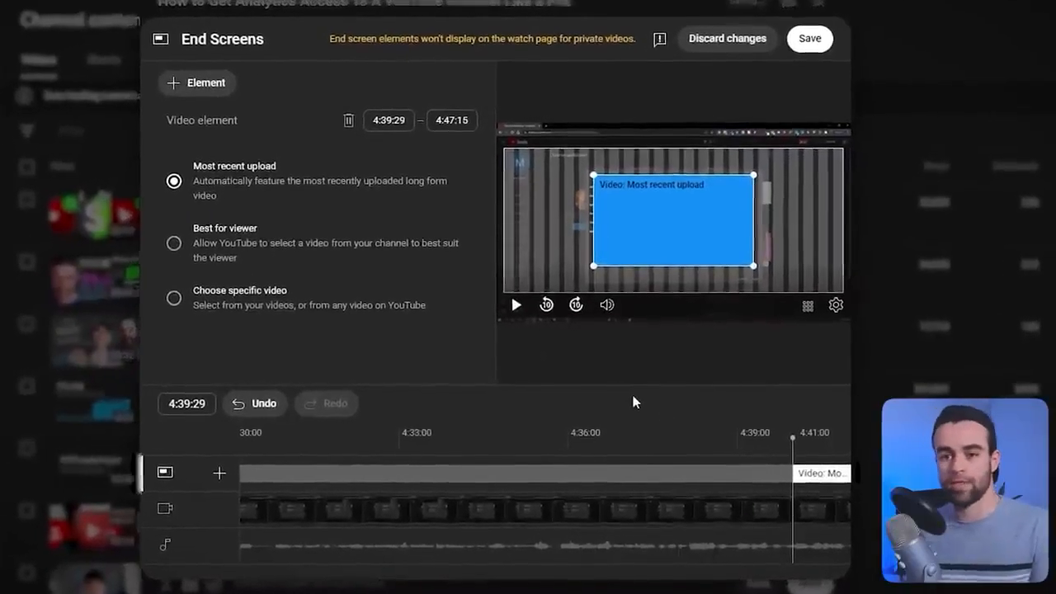
mouse_move(793, 439)
mouse_down()
mouse_move(747, 454)
mouse_move(797, 439)
mouse_up()
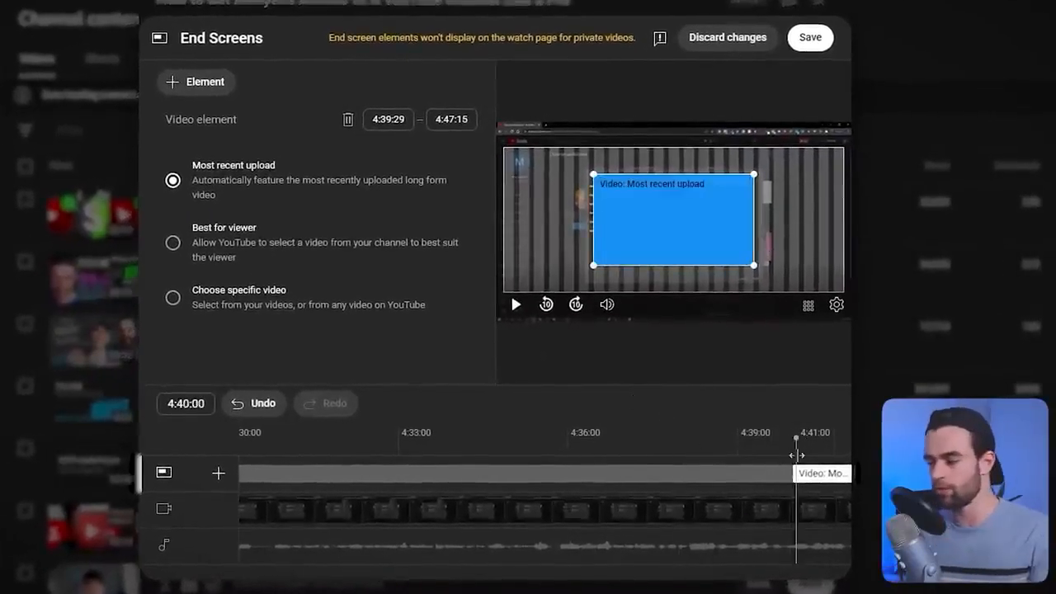
drag(796, 456, 793, 454)
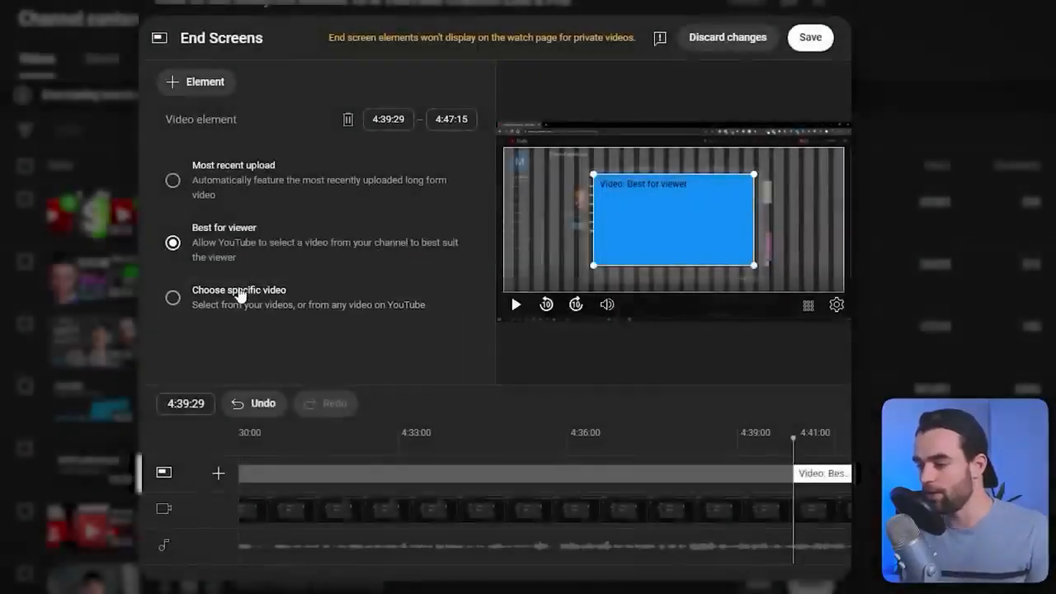
Feature the specific video "Meet the YouTubers who BEAT the YouTube Algorithm" in the end screen element and save the end screen.
click(222, 297)
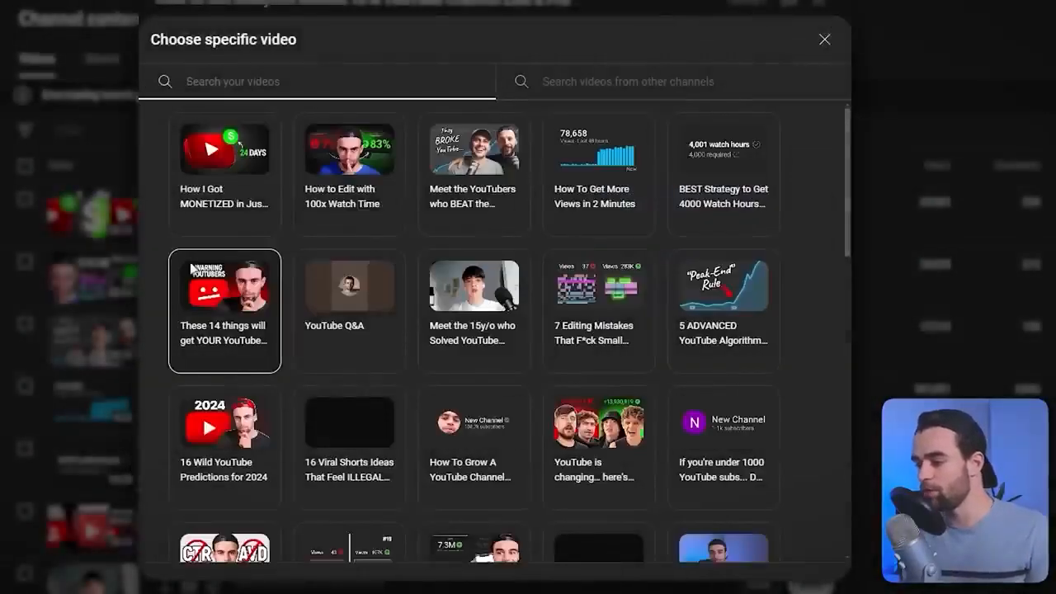
click(526, 224)
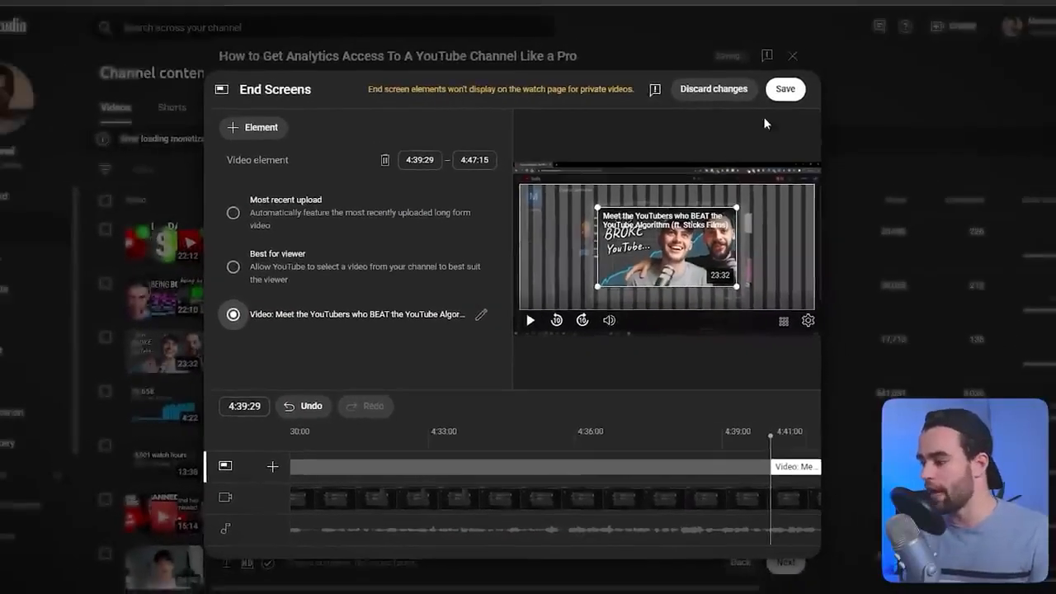
click(804, 50)
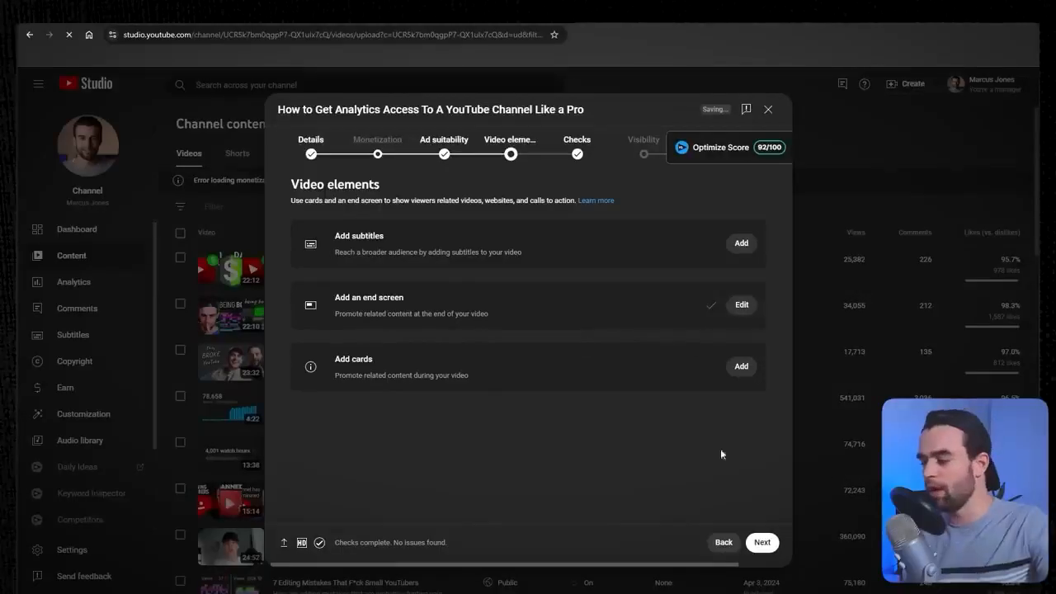
Continue to the Checks stage and read the copyright and ad suitability check results.
click(760, 543)
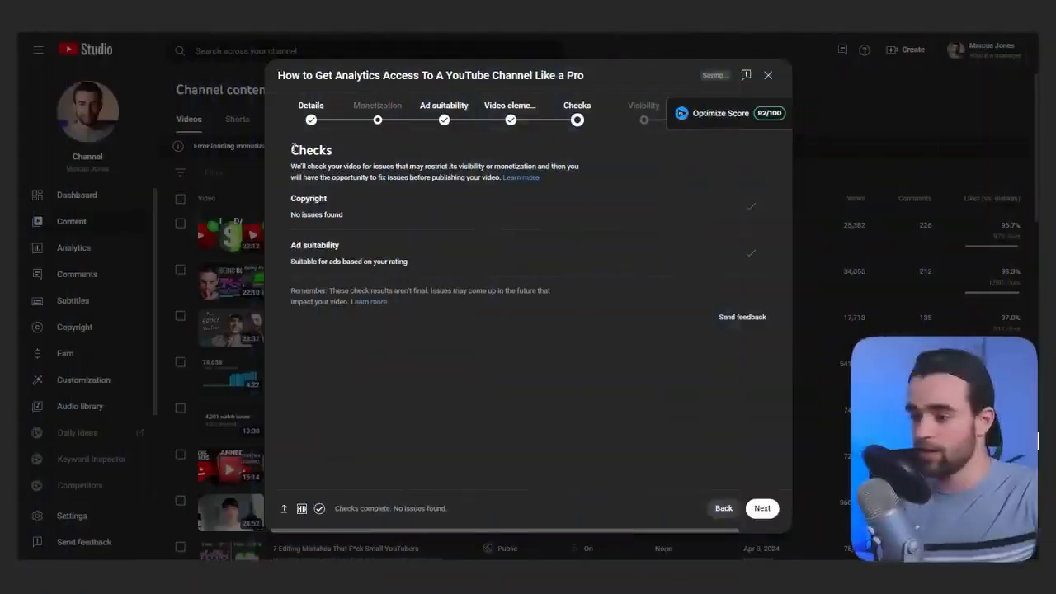
drag(290, 145, 555, 186)
click(441, 221)
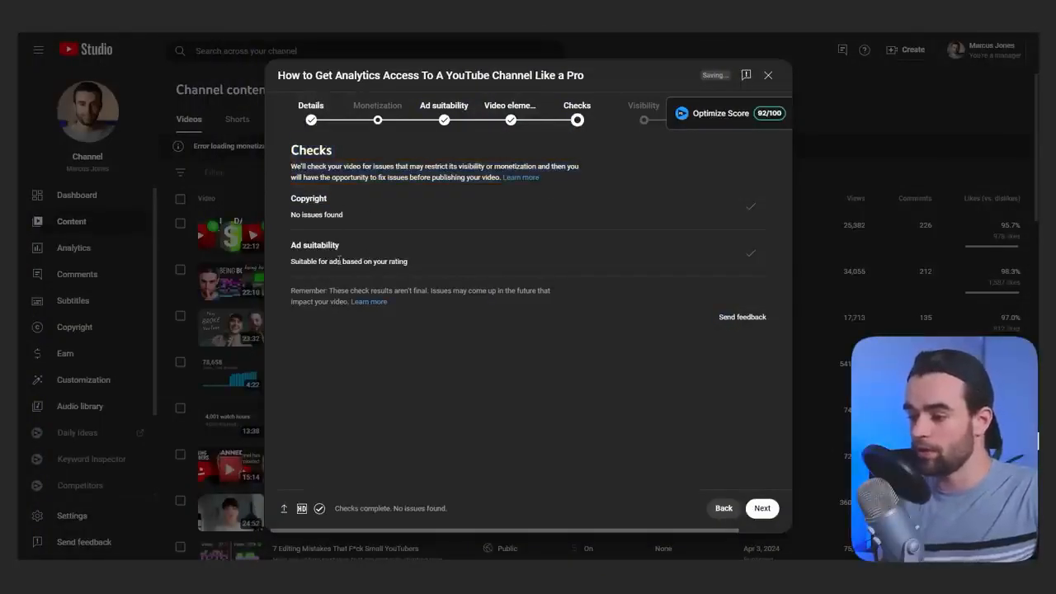
Continue to the Visibility stage and review the save or publish options, HD processing status and pre-publish notes.
click(764, 506)
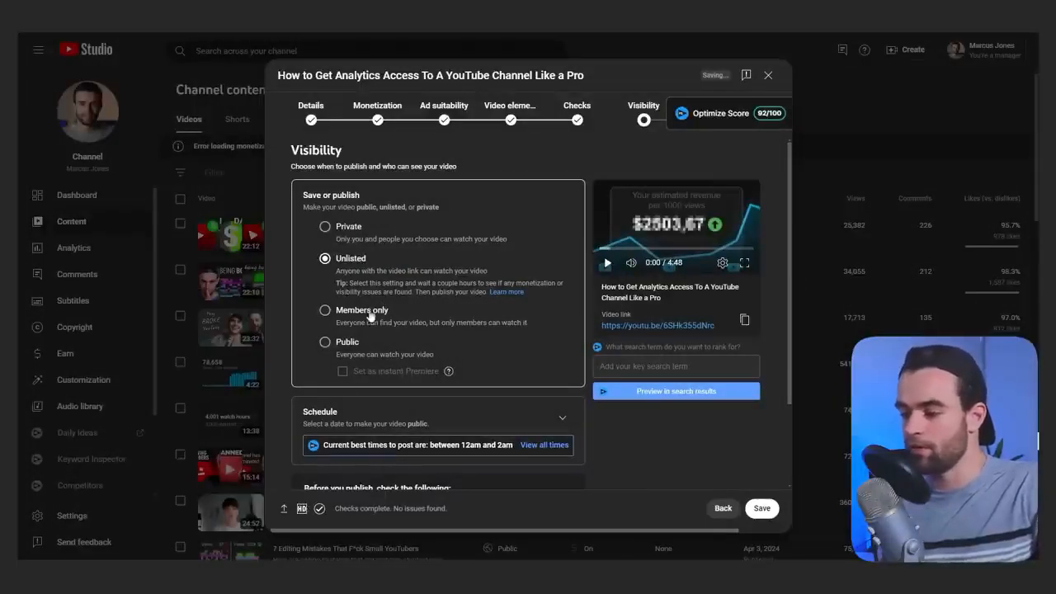
click(326, 341)
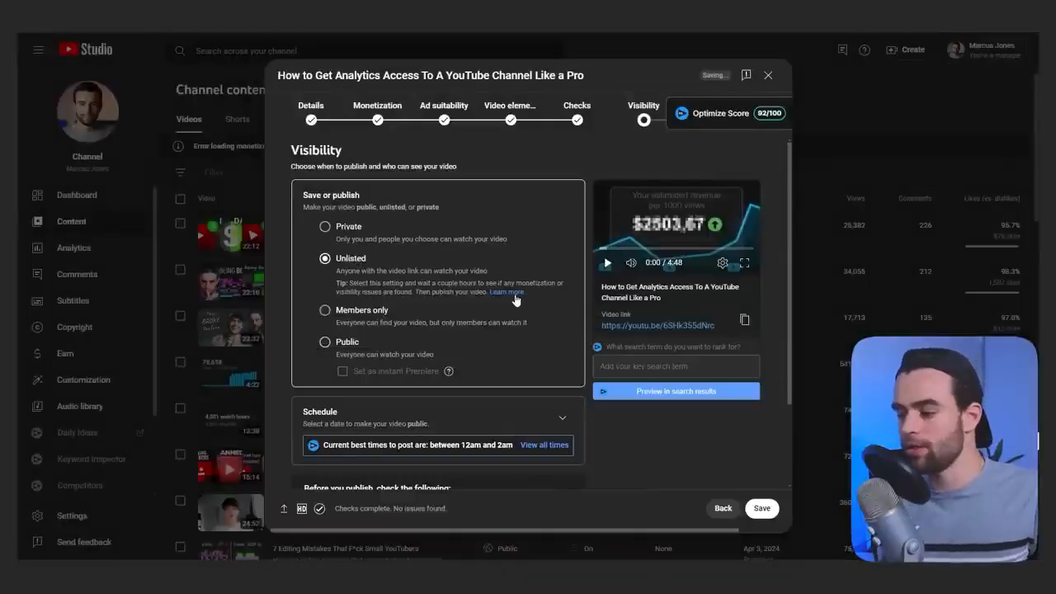
mouse_move(303, 509)
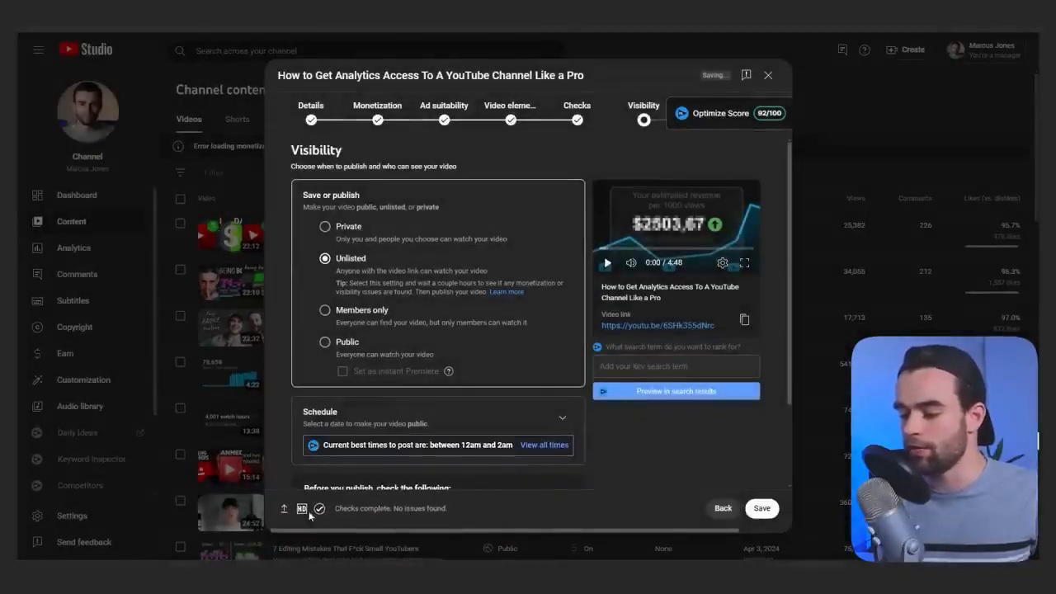
scroll(443, 239, down, 3)
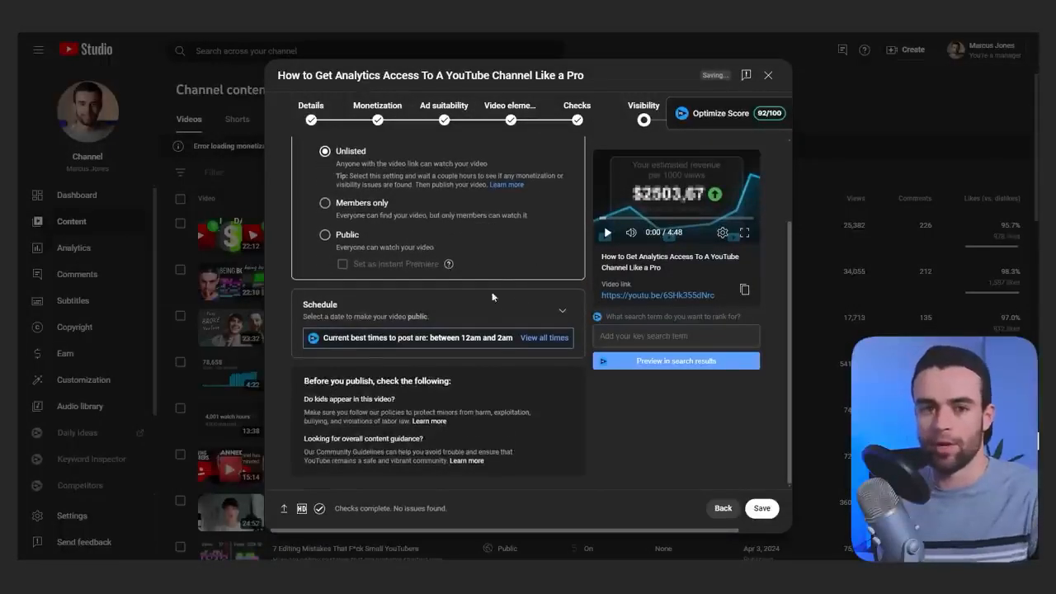
scroll(472, 241, up, 2)
scroll(471, 238, down, 2)
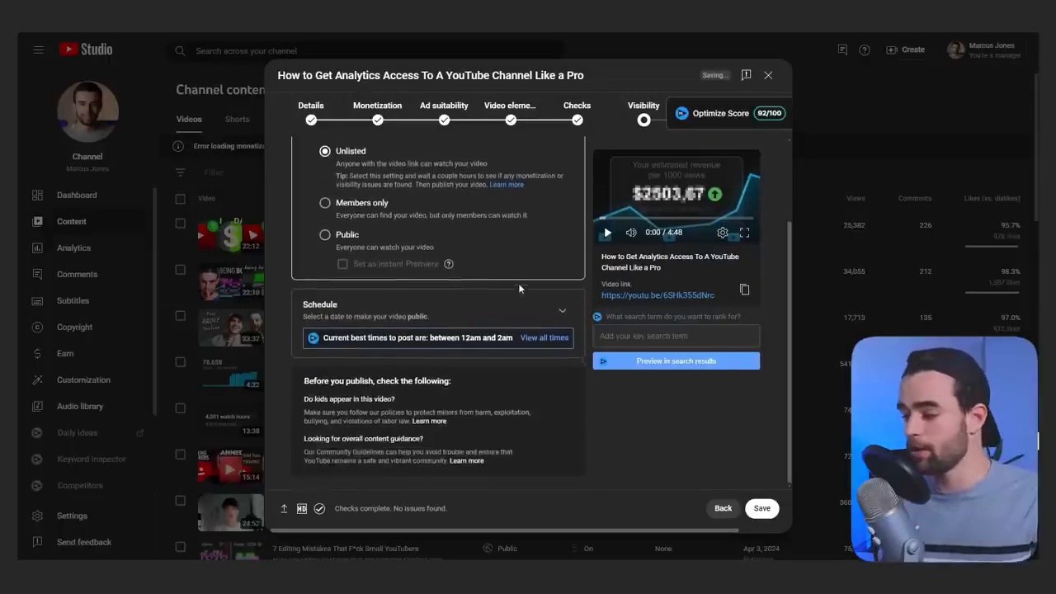
Expand the schedule settings for publishing from private to public and check the recommended posting times.
click(562, 308)
click(382, 268)
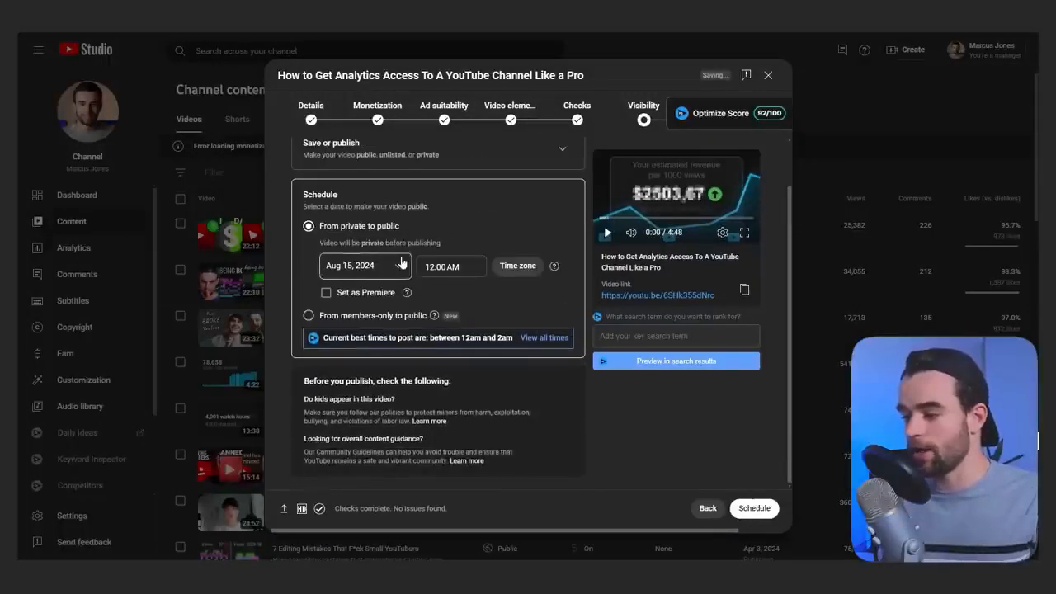
click(466, 241)
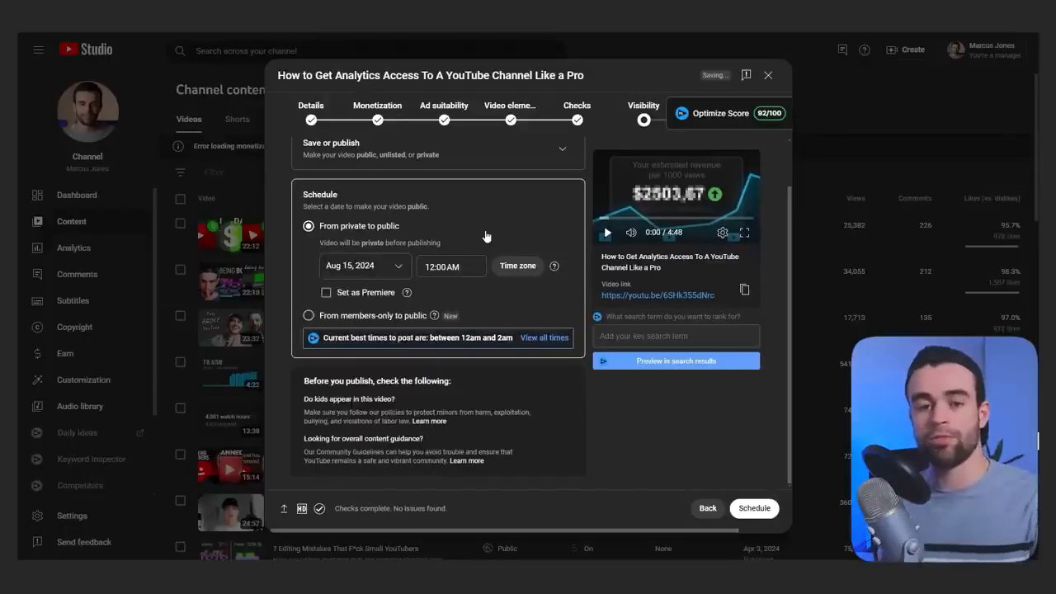
drag(430, 337, 512, 337)
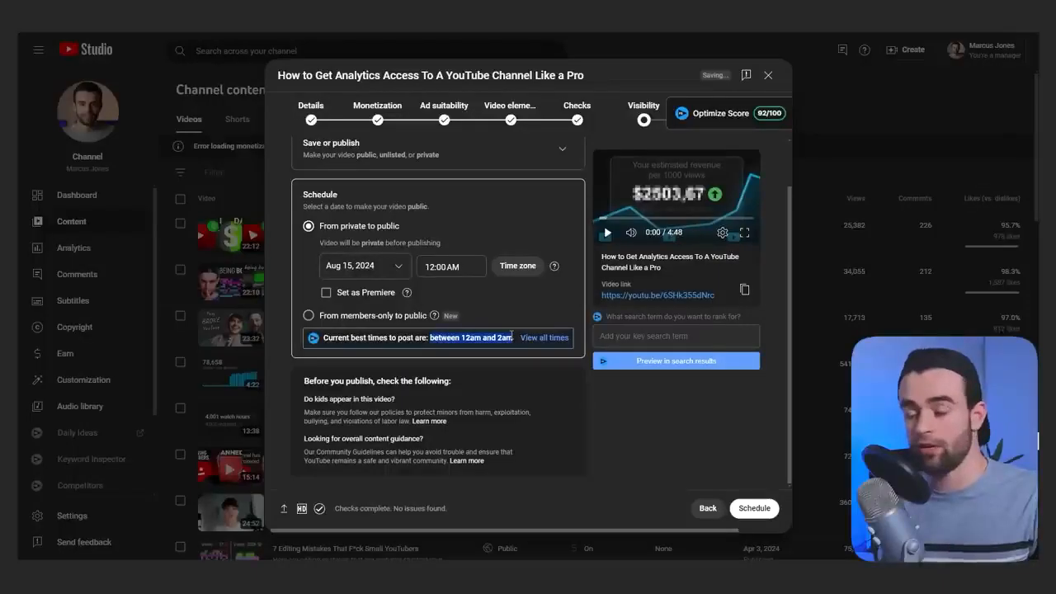
click(475, 336)
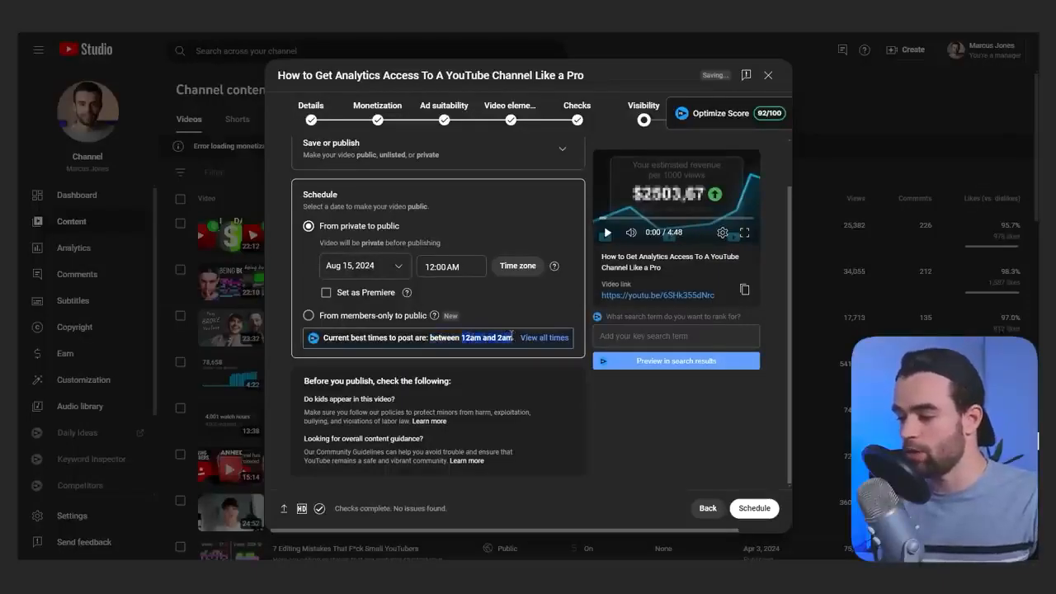
click(512, 335)
Examine the available publish dates and times and compare them with the recommended posting window.
click(392, 268)
click(414, 347)
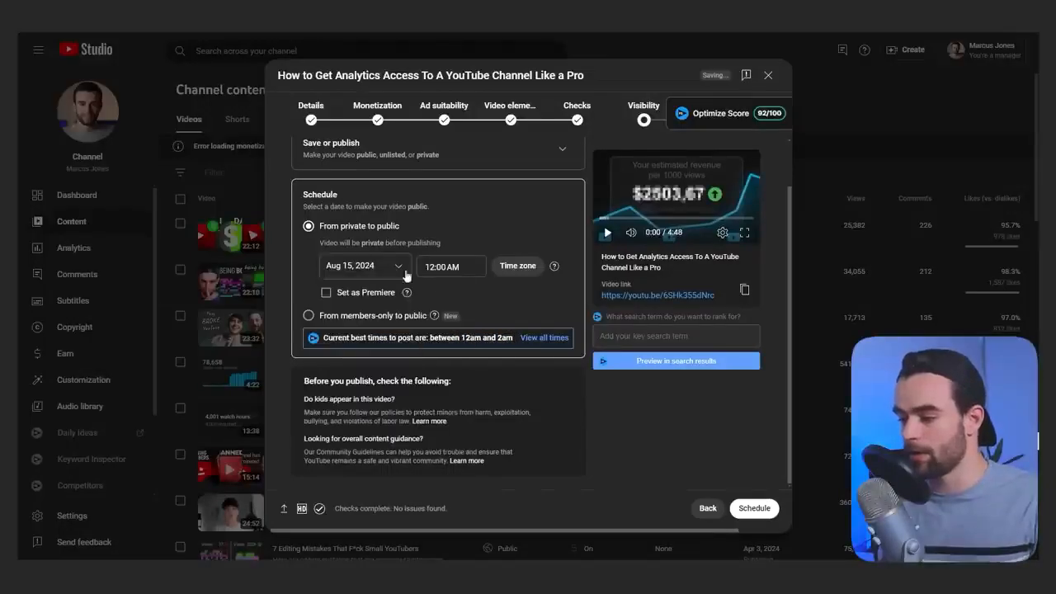
click(453, 269)
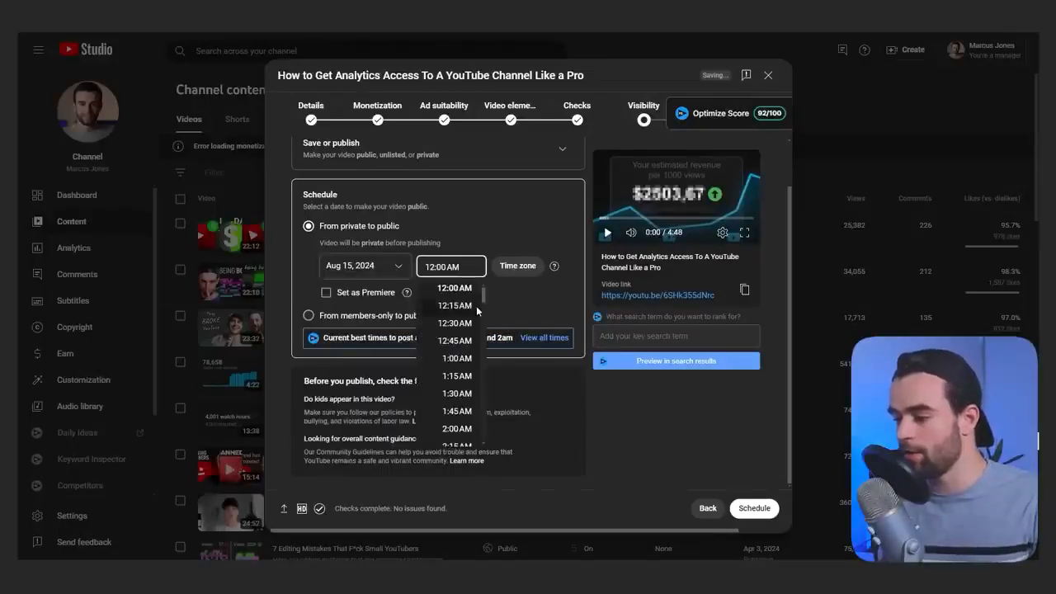
click(455, 266)
click(485, 301)
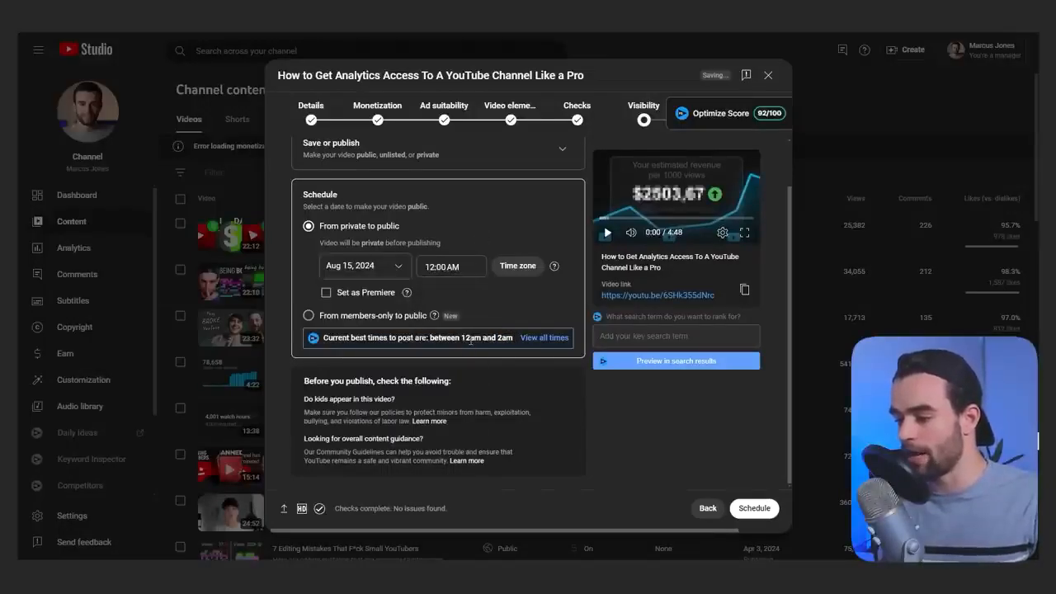
drag(480, 334, 506, 337)
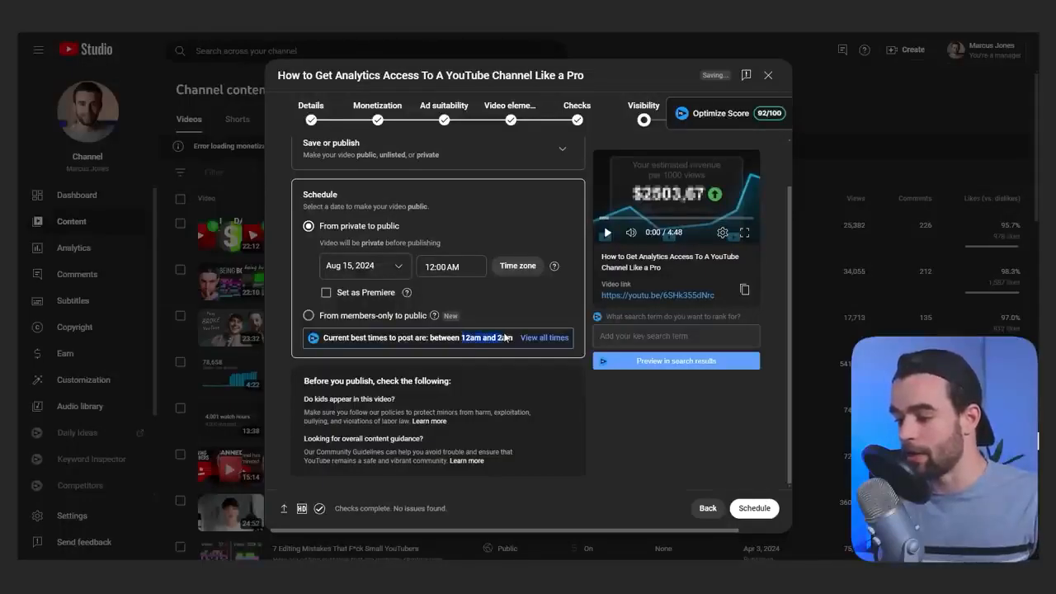
click(506, 337)
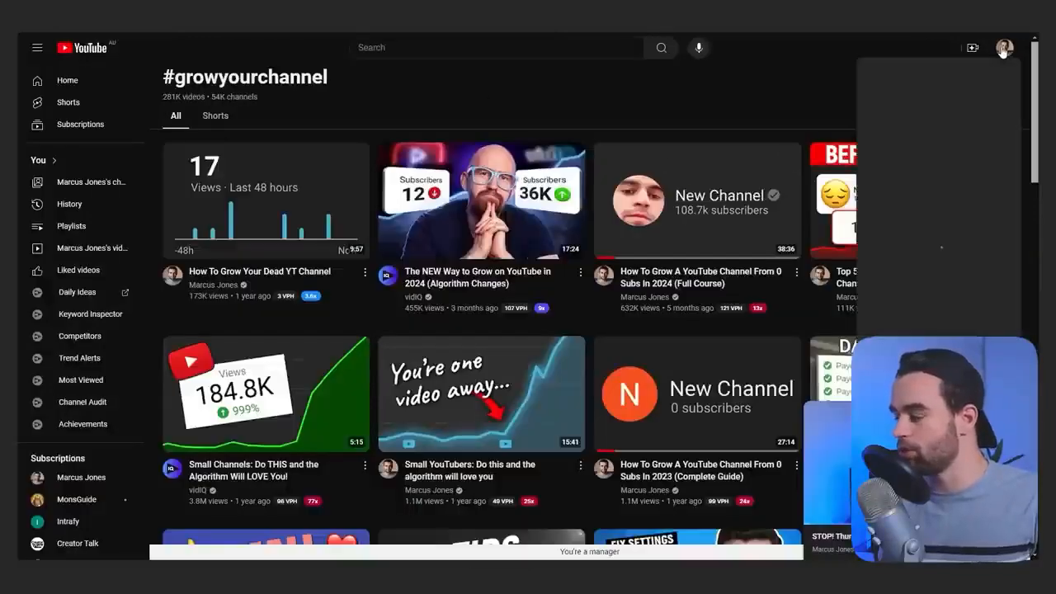
Switch from the YouTube hashtag page to YouTube Studio and open the Audience section of the channel analytics.
click(1005, 47)
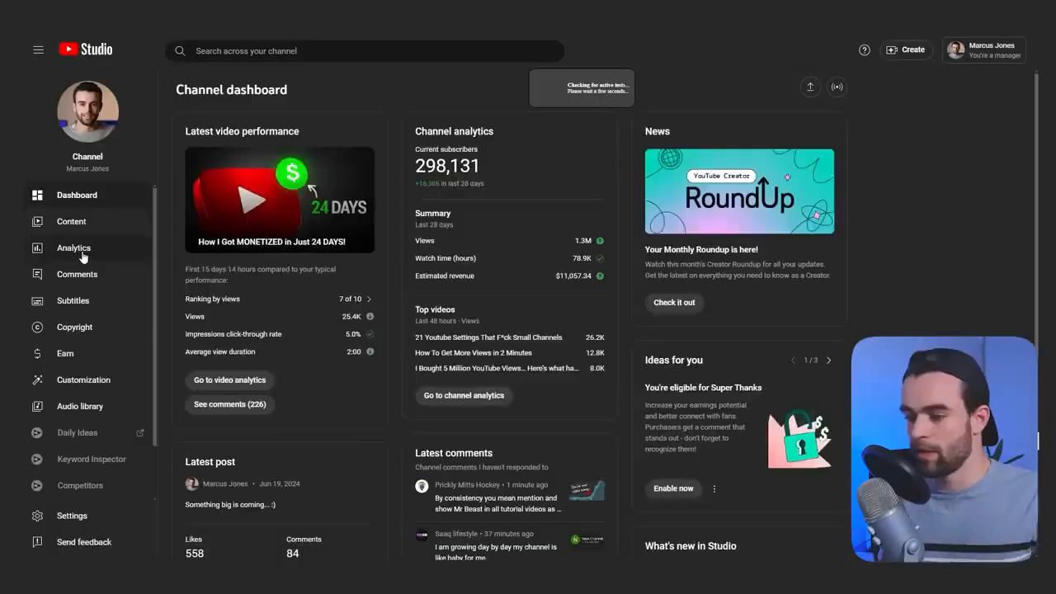
click(79, 251)
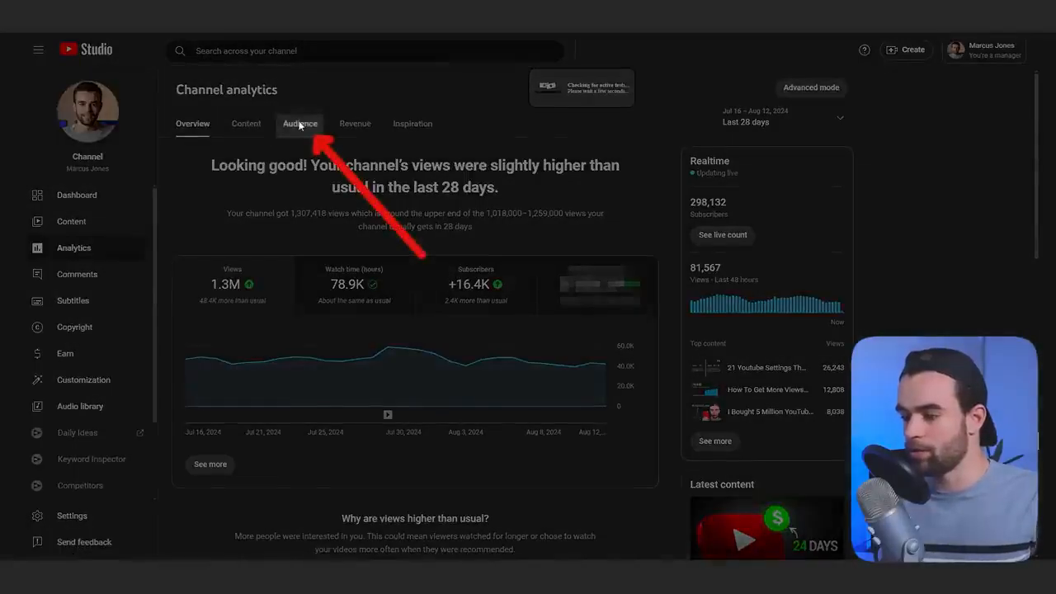
click(299, 123)
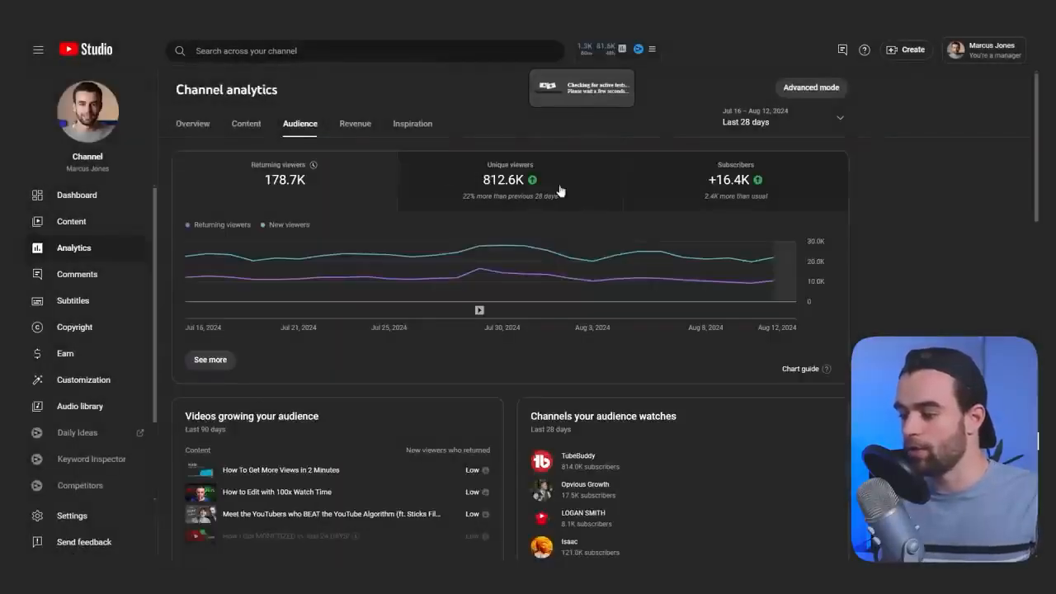
Examine the chart of when viewers are on YouTube, comparing audience activity across Thursday's hours and the other days.
scroll(891, 229, down, 6)
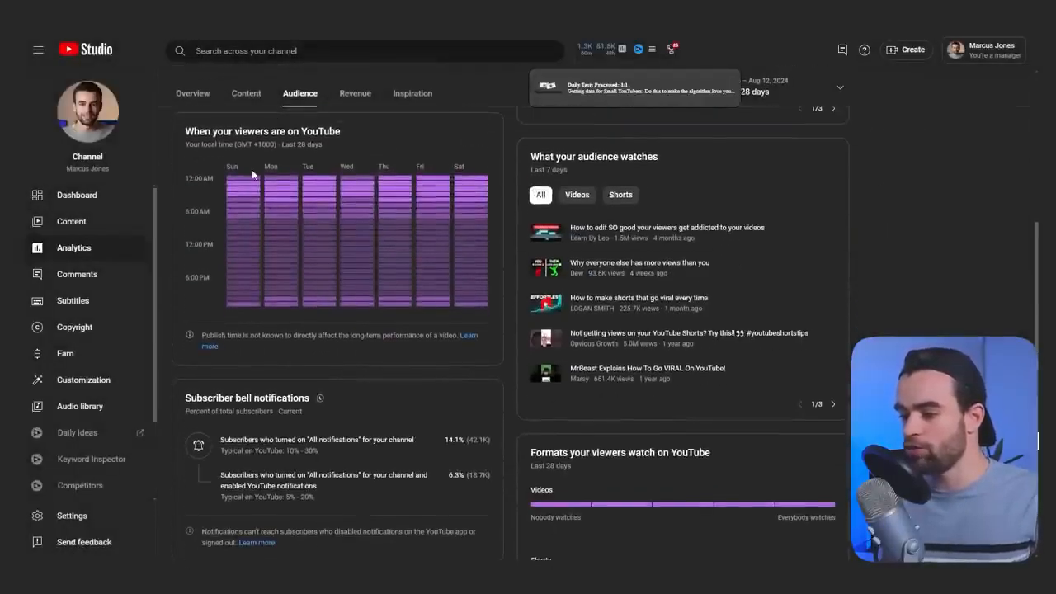
mouse_move(251, 132)
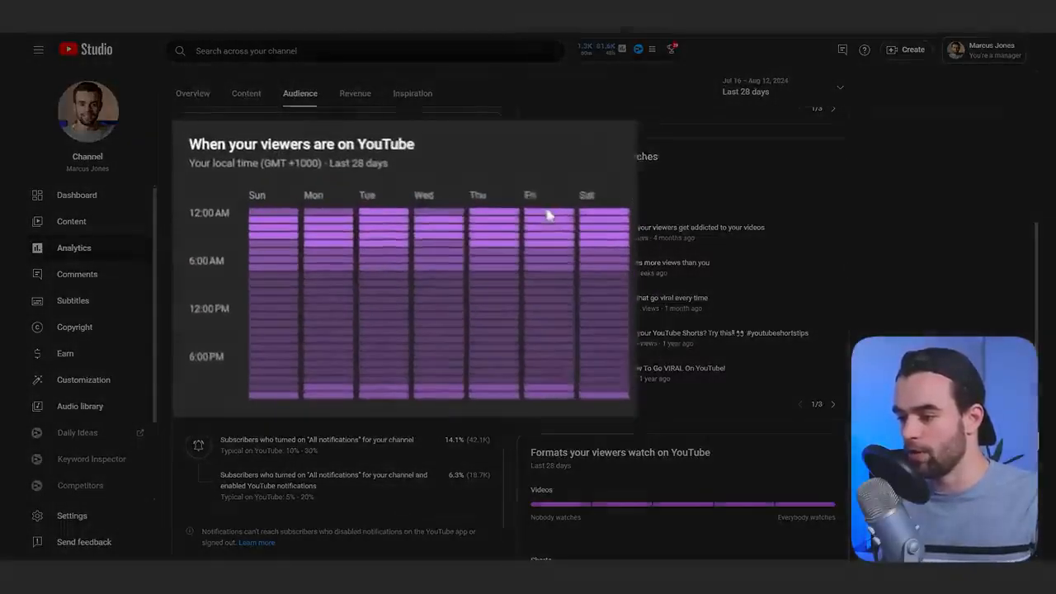
mouse_move(403, 181)
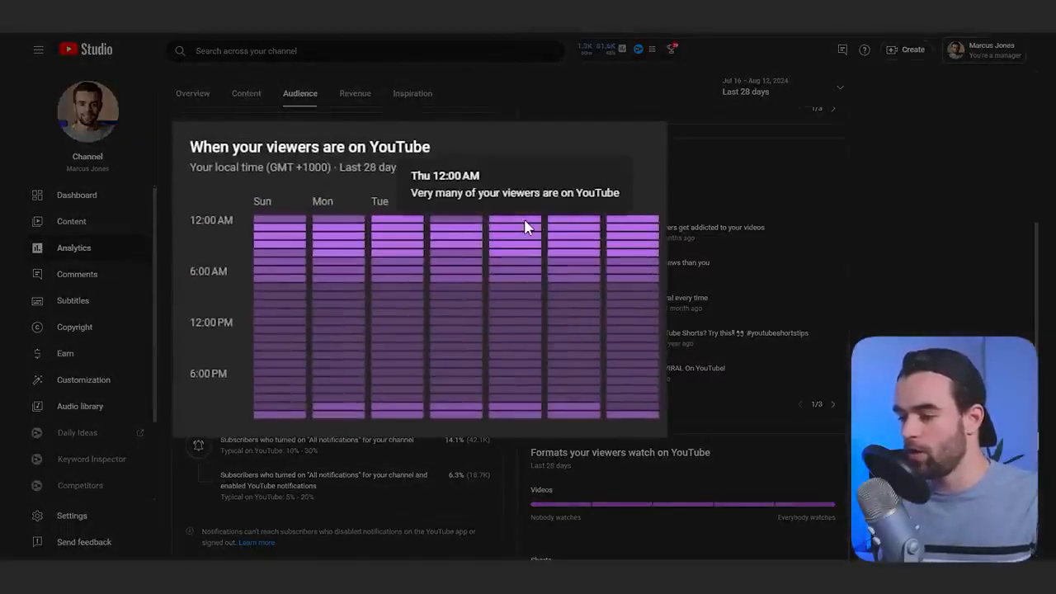
mouse_move(528, 267)
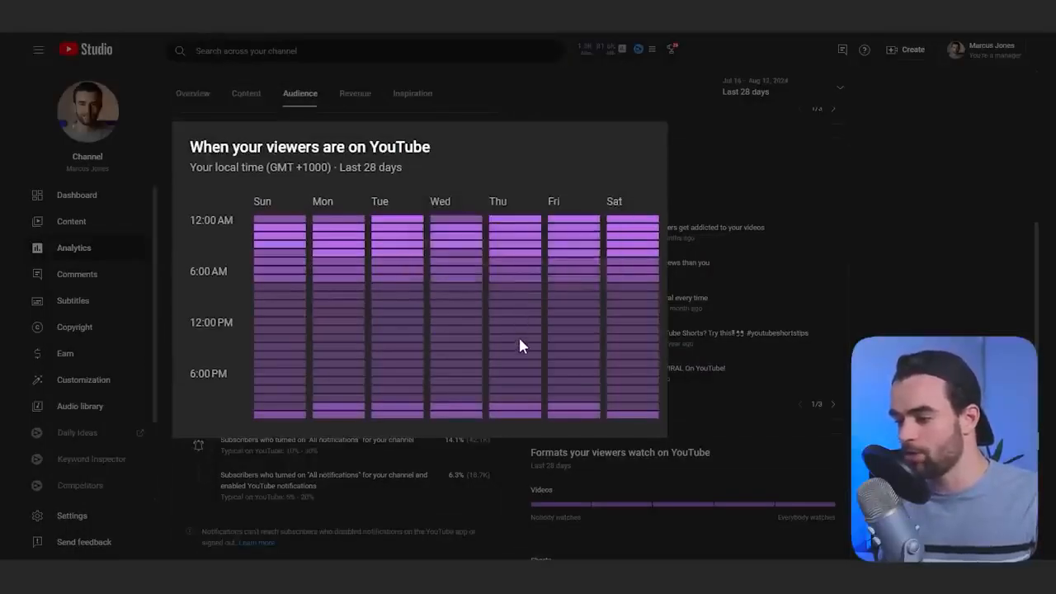
mouse_move(520, 348)
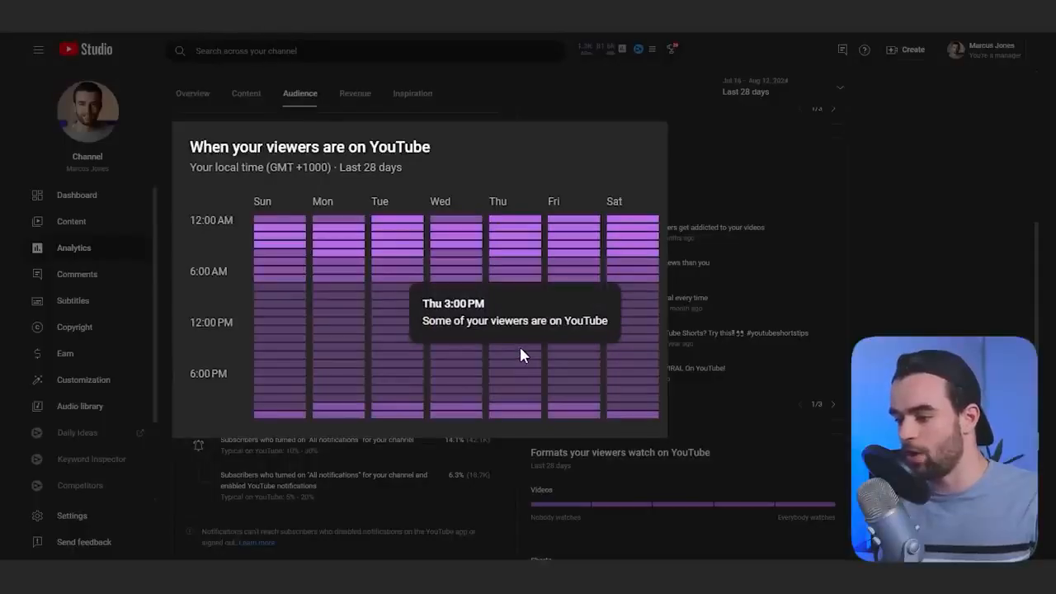
mouse_move(523, 221)
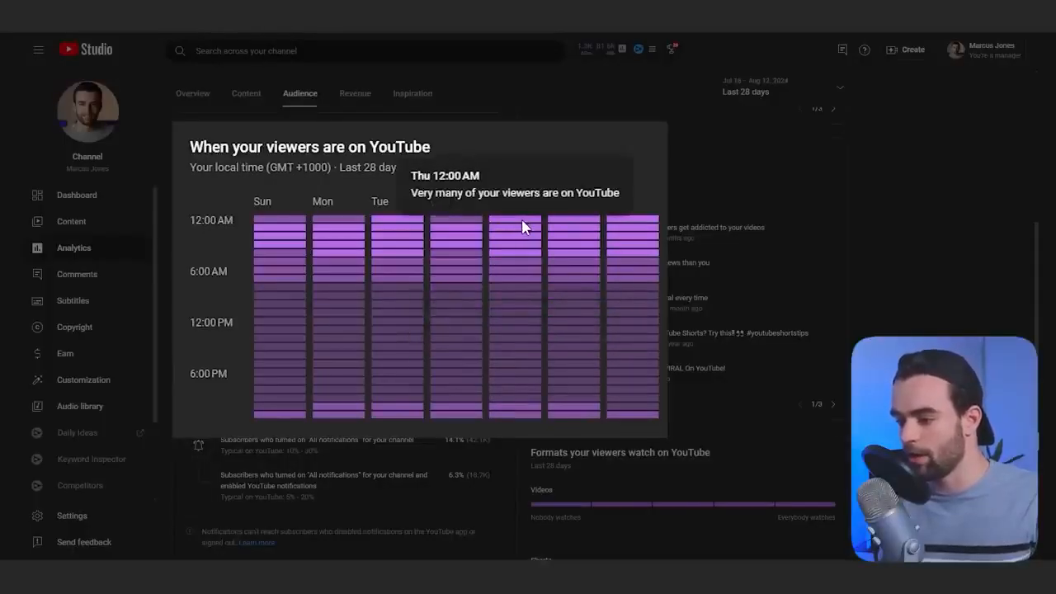
mouse_move(519, 249)
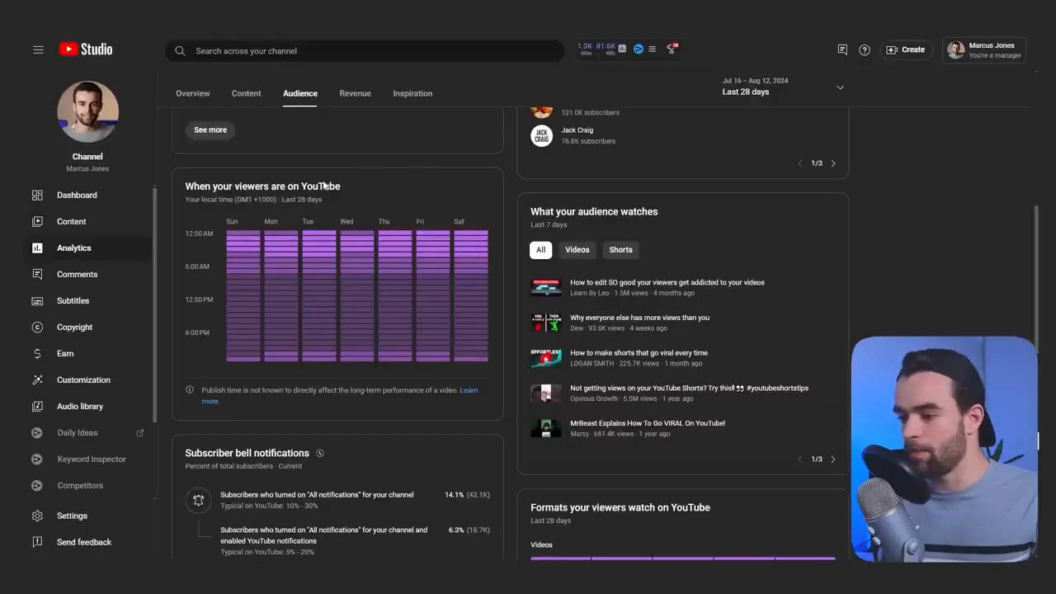
mouse_move(236, 189)
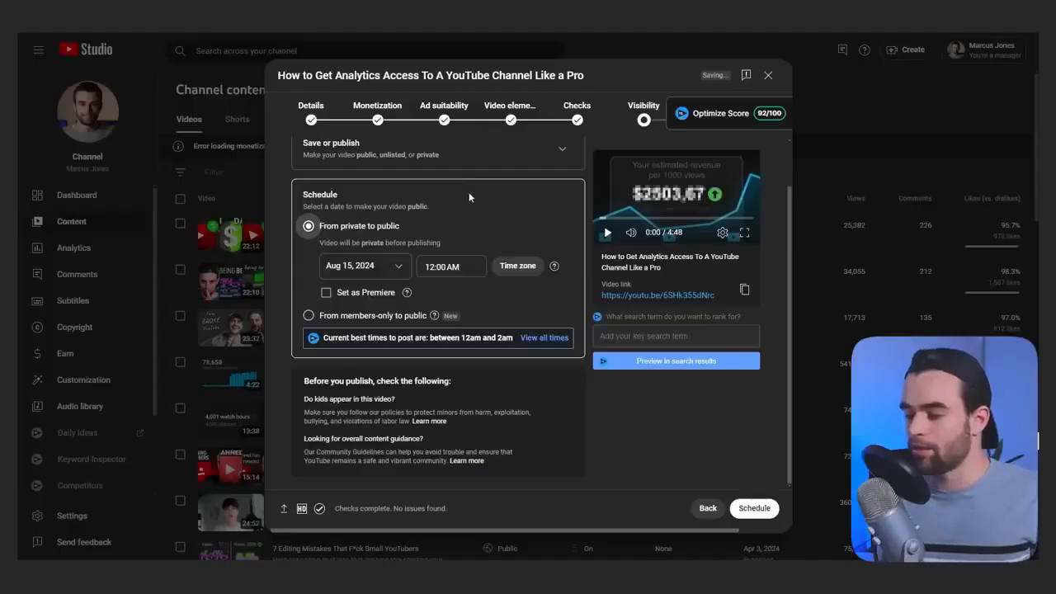
Set the scheduled video as a Premiere and open its setup to check the countdown theme options.
click(327, 293)
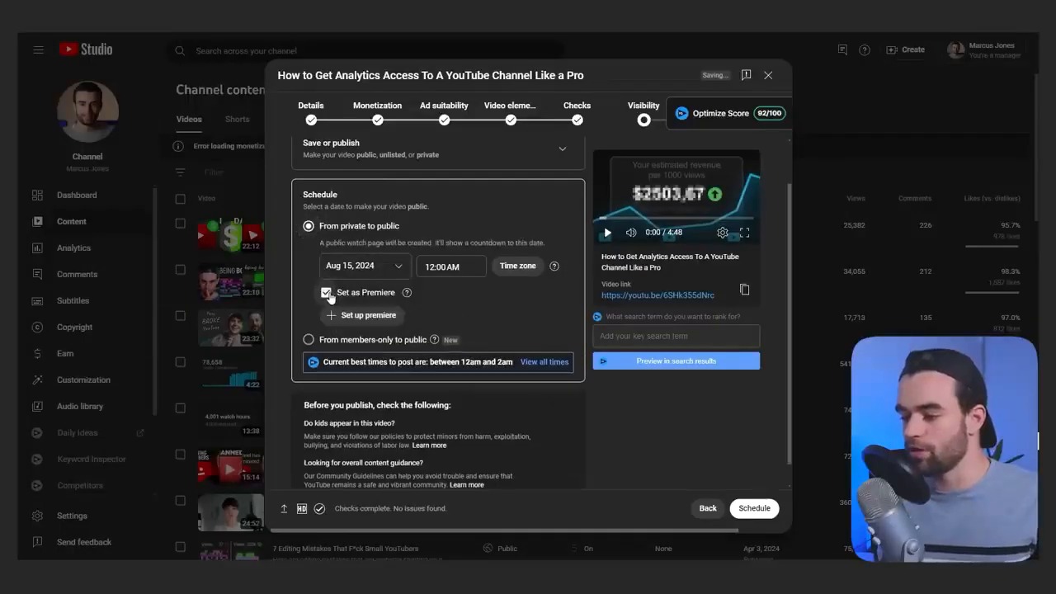
click(375, 316)
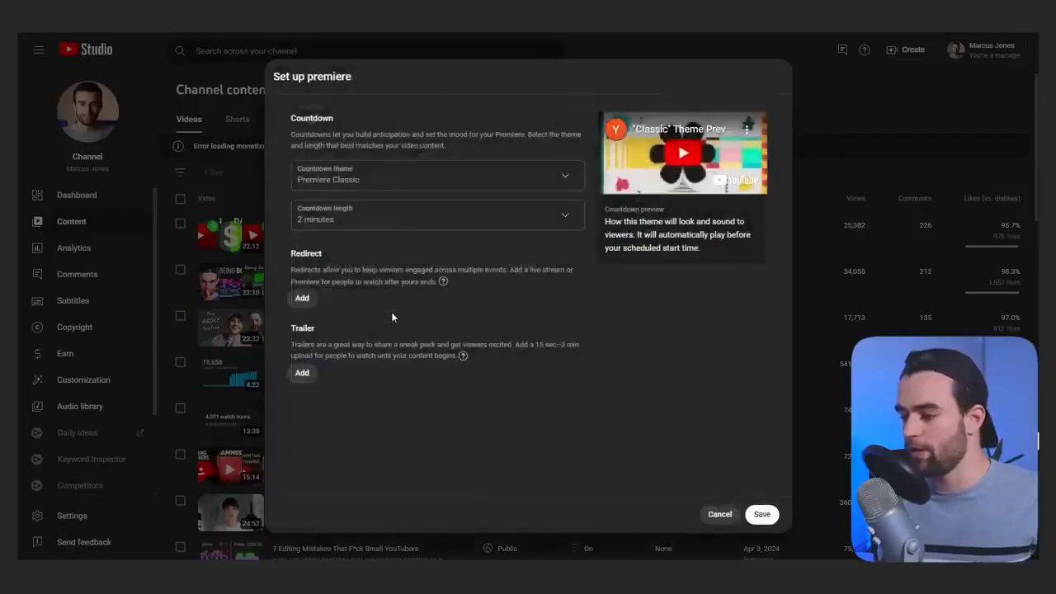
click(434, 180)
click(433, 177)
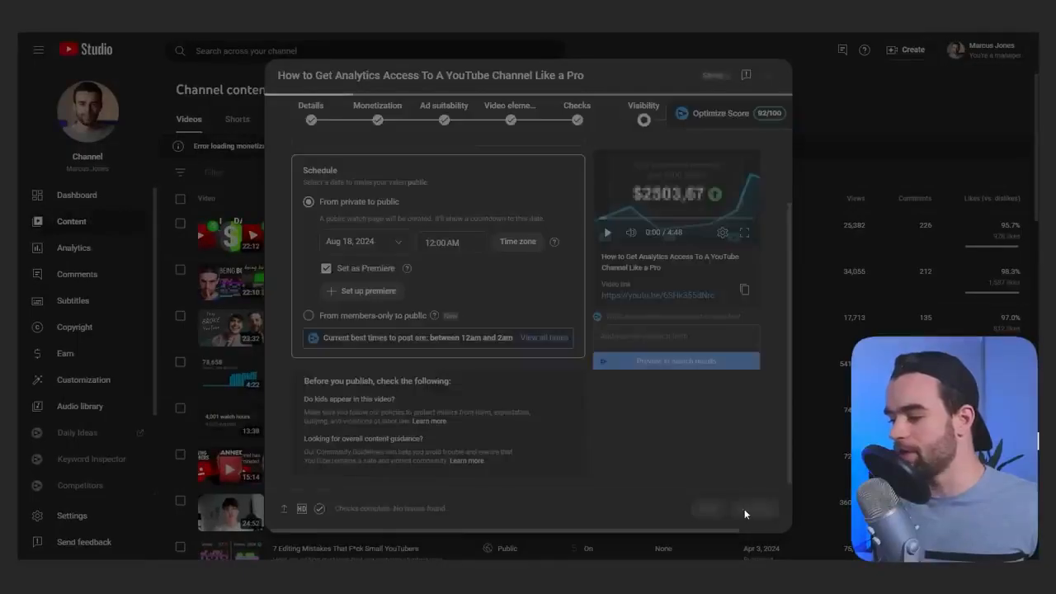
Schedule the video to premiere on Aug 18, 2024 at 12:00 AM.
click(744, 509)
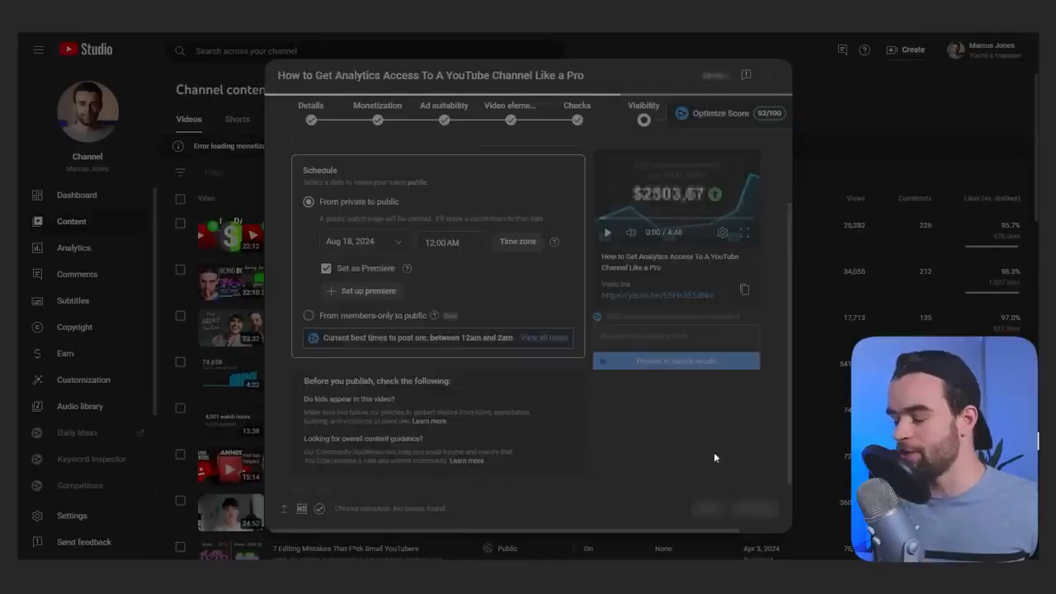
click(648, 423)
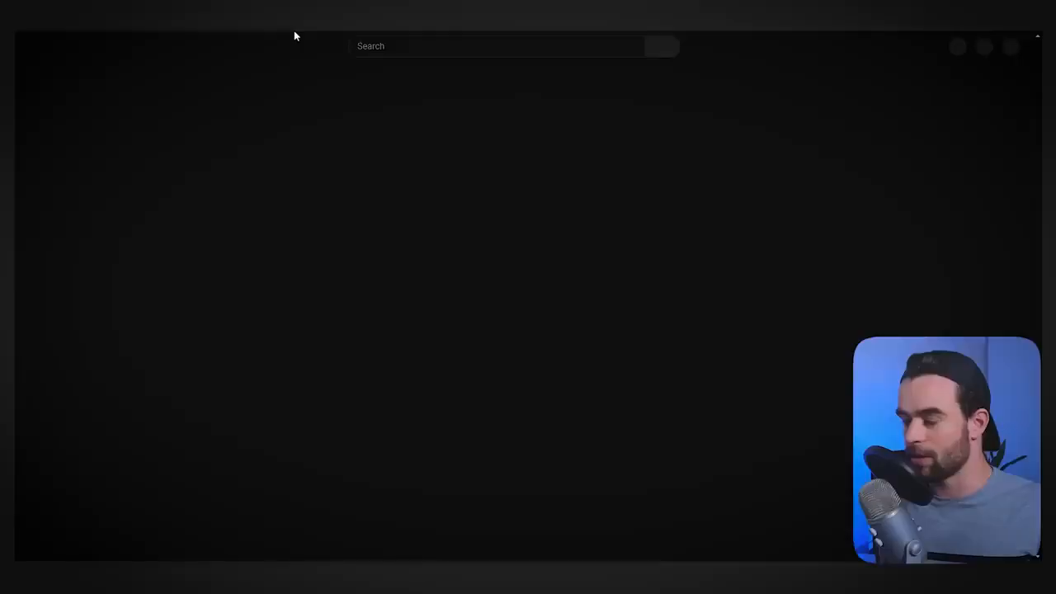
Find the upcoming premiere "How to Get Analytics Access To A YouTube Channel Like a Pro" among the channel's uploads and open its watch page.
click(297, 309)
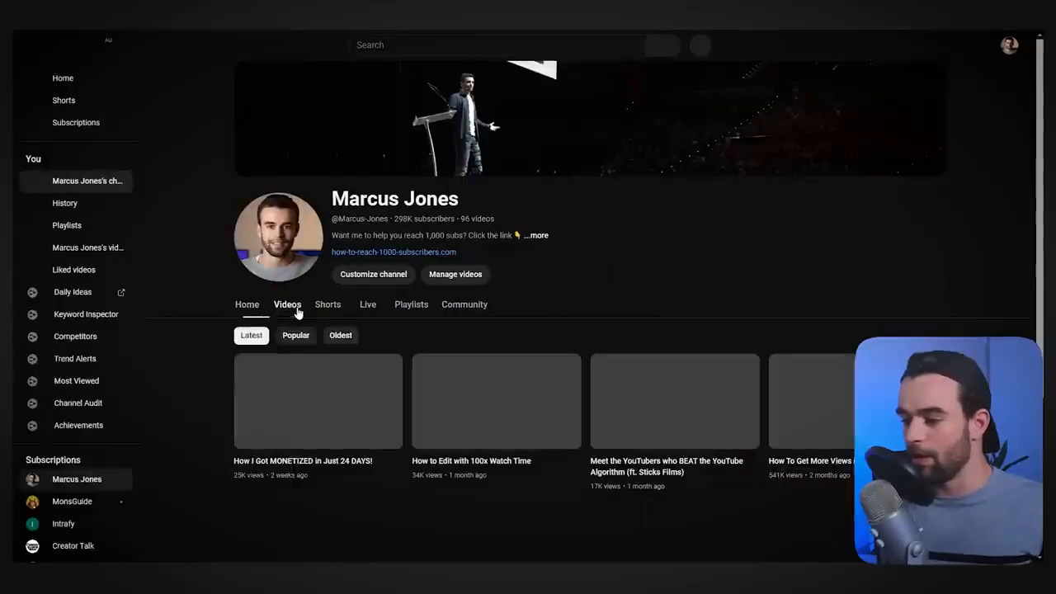
click(250, 313)
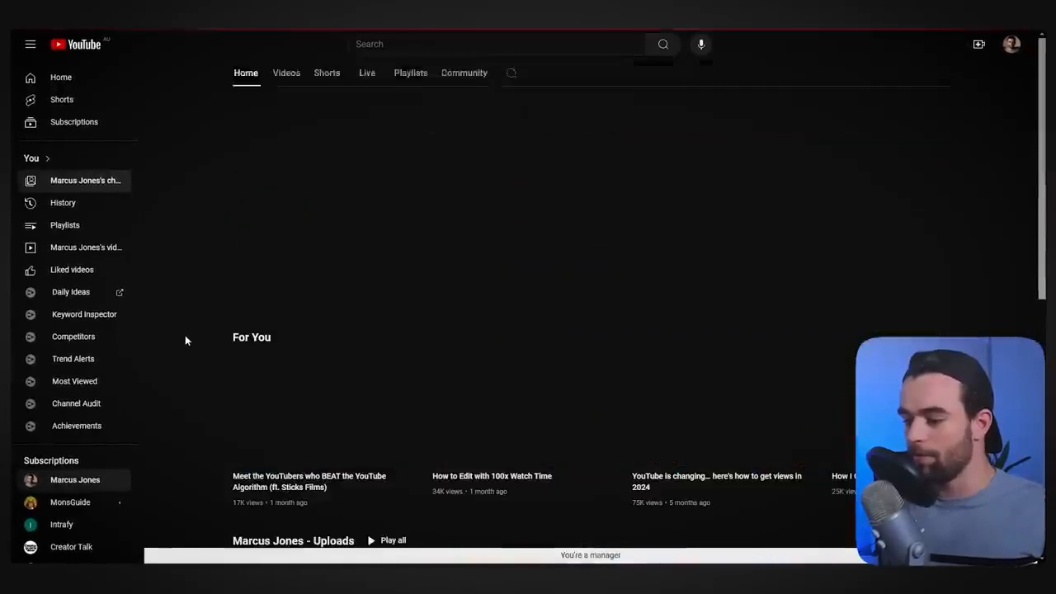
scroll(180, 356, down, 3)
scroll(217, 388, down, 1)
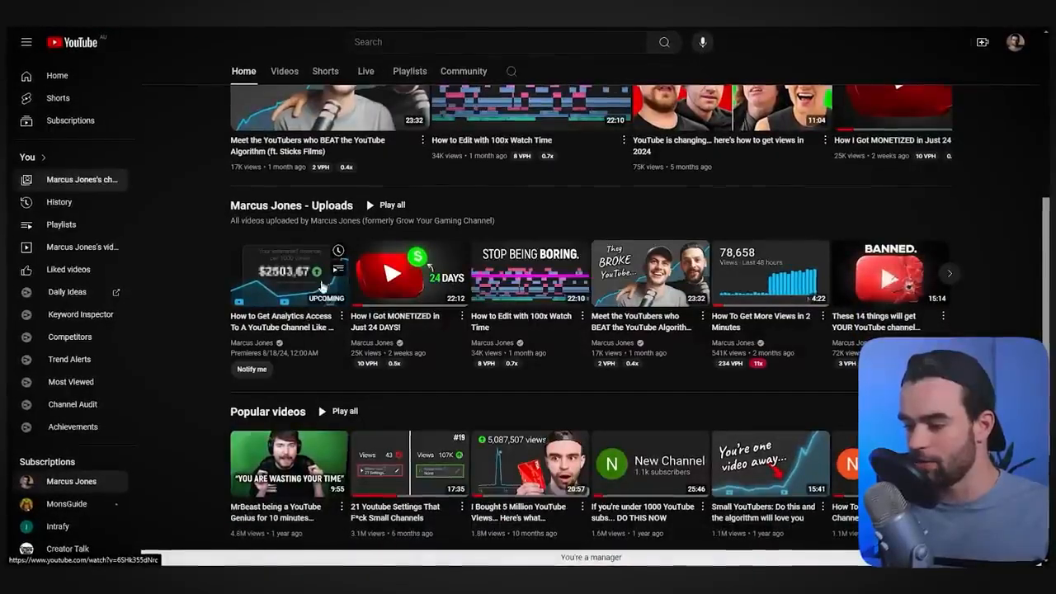
click(283, 320)
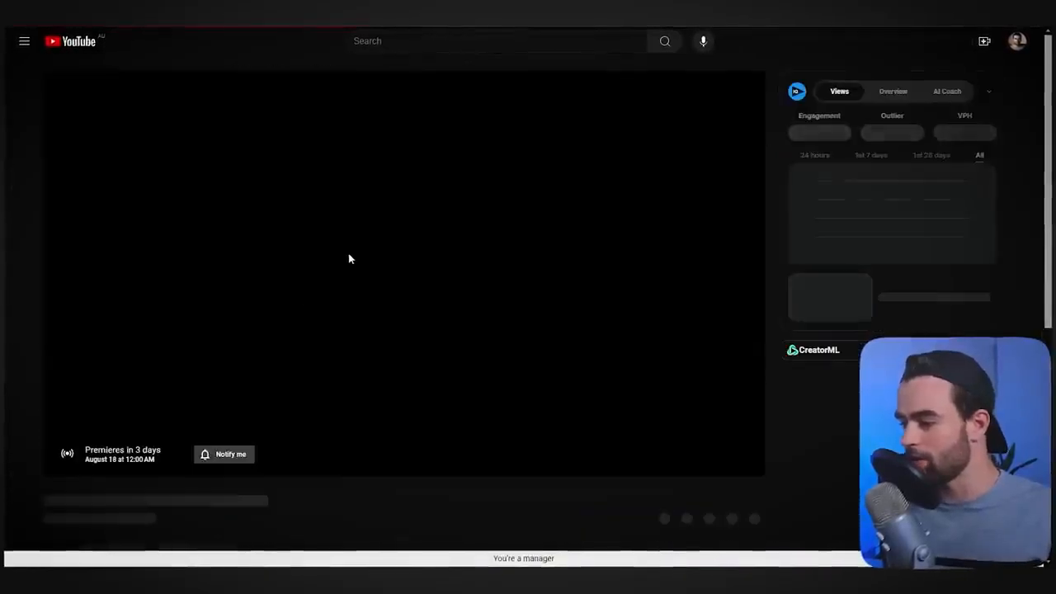
Review the premiere's public watch page, including its countdown, description, comments and live chat.
scroll(349, 258, down, 2)
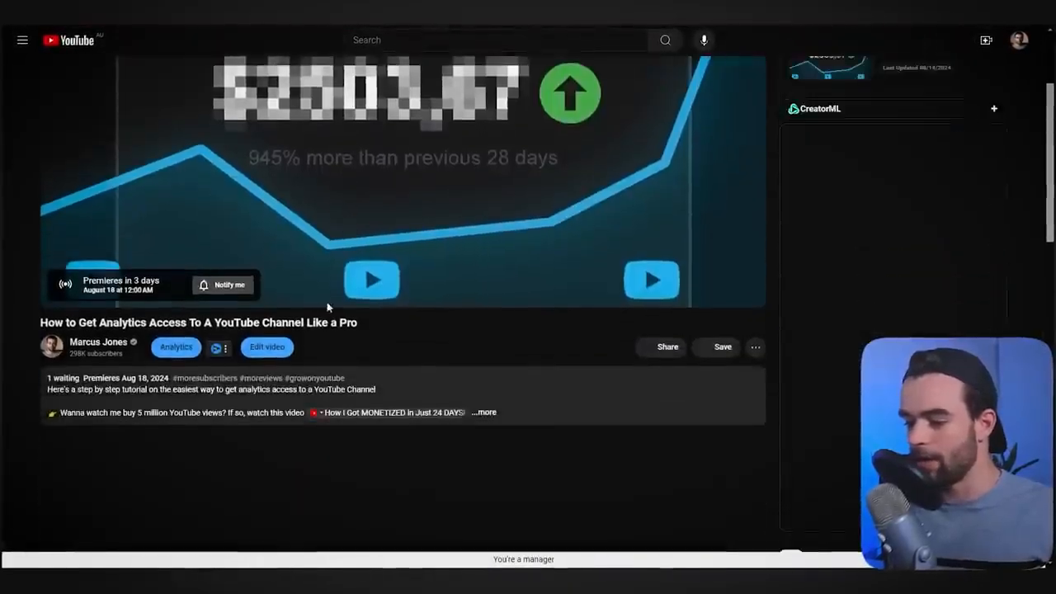
scroll(605, 308, up, 2)
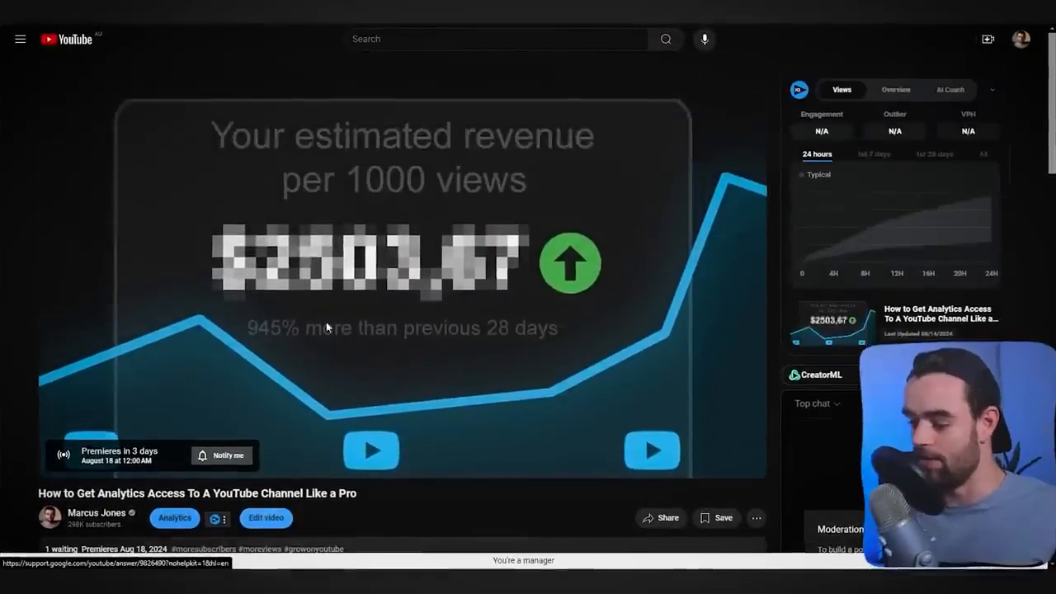
scroll(638, 247, down, 5)
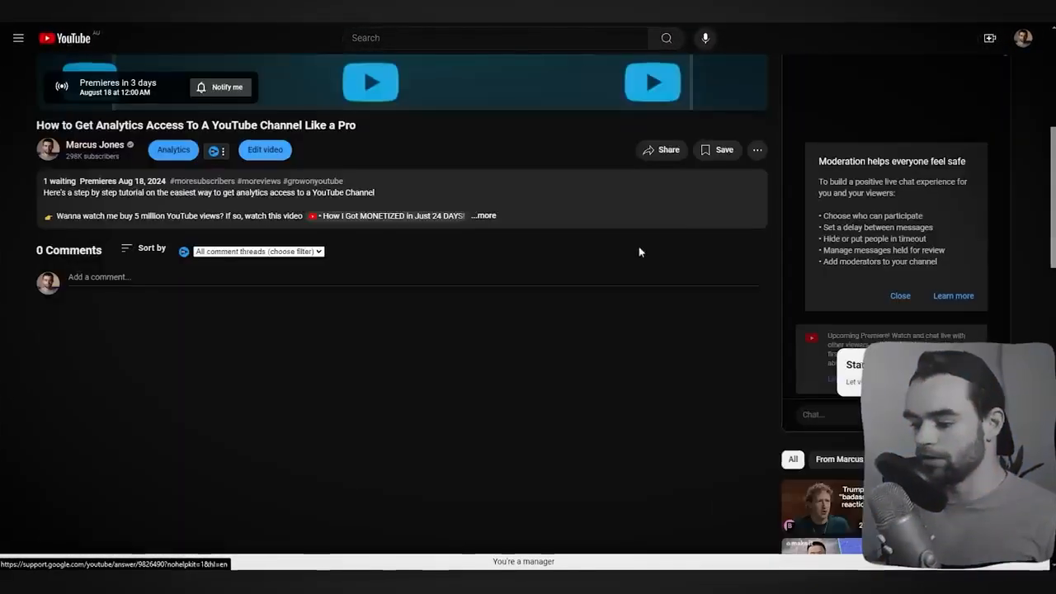
scroll(660, 306, up, 4)
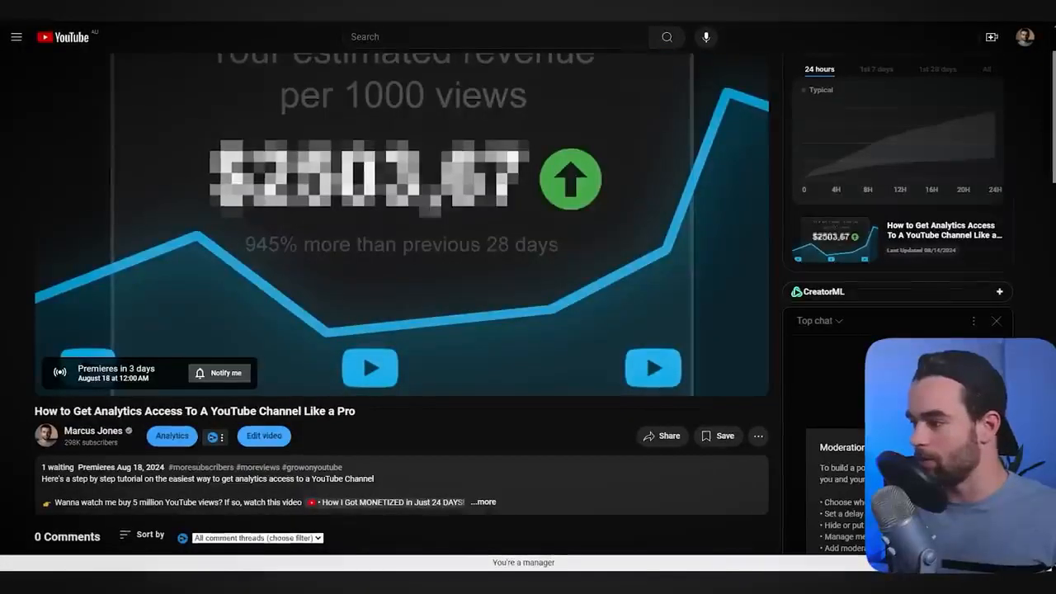